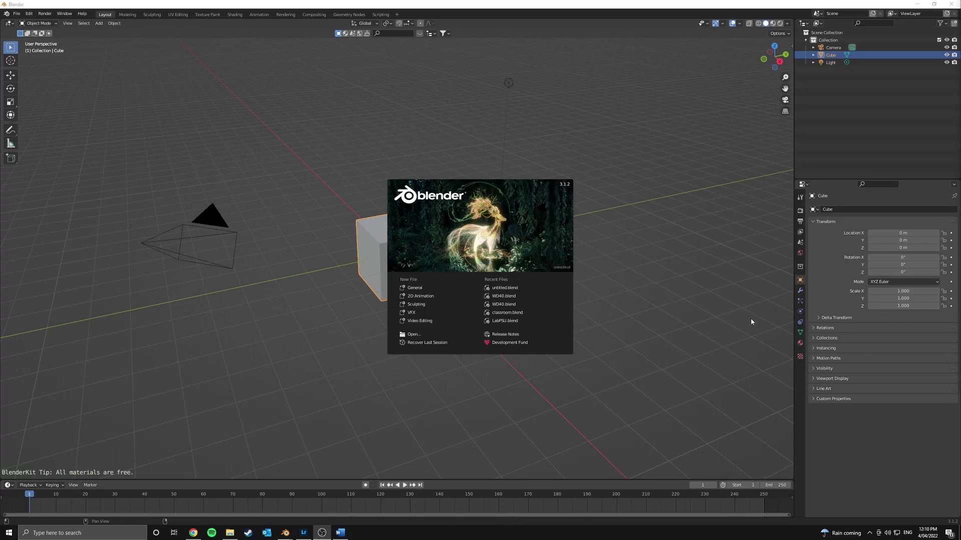
# Step: Delete the default cube and add a plane mesh at the origin
pyautogui.click(573, 199)
pyautogui.press('x')
pyautogui.click(390, 222)
pyautogui.hotkey('shift', 'a')
pyautogui.moveTo(390, 220)
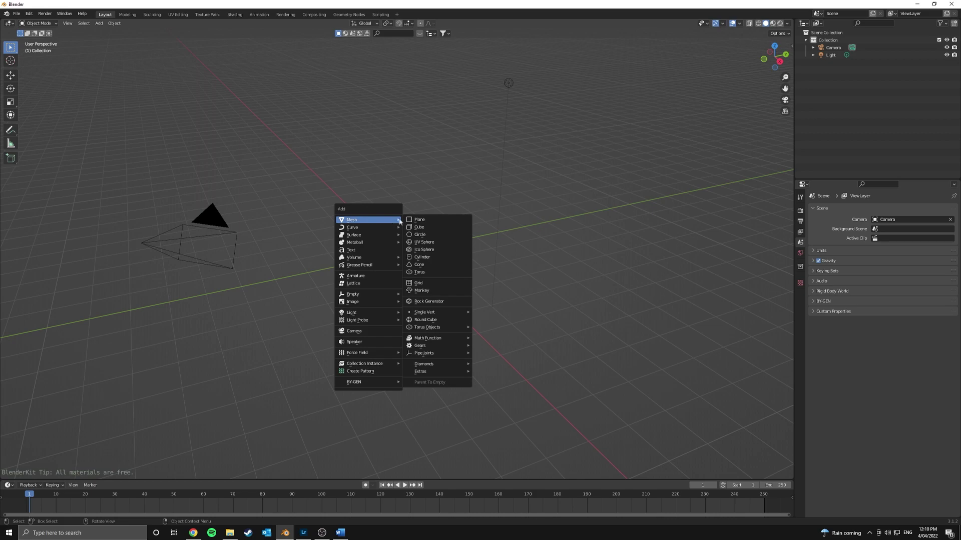
pyautogui.click(423, 220)
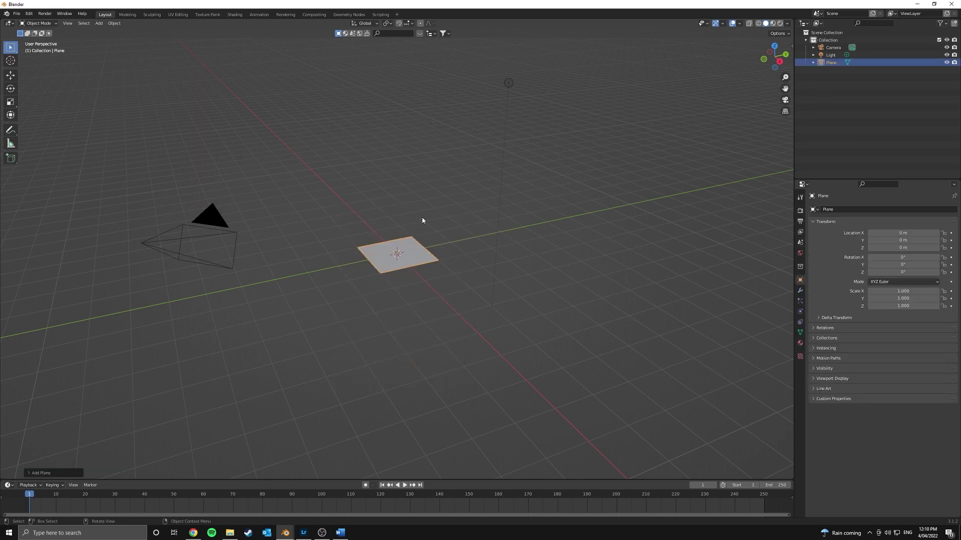
# Step: In camera view, scale the plane by 2 and apply its scale
pyautogui.press('KP_0')
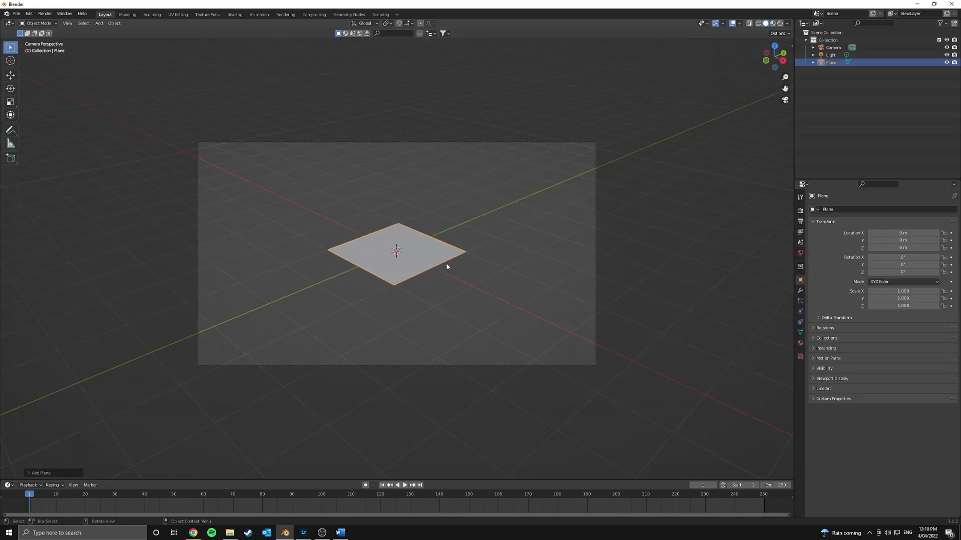
pyautogui.scroll(4, 430, 268)
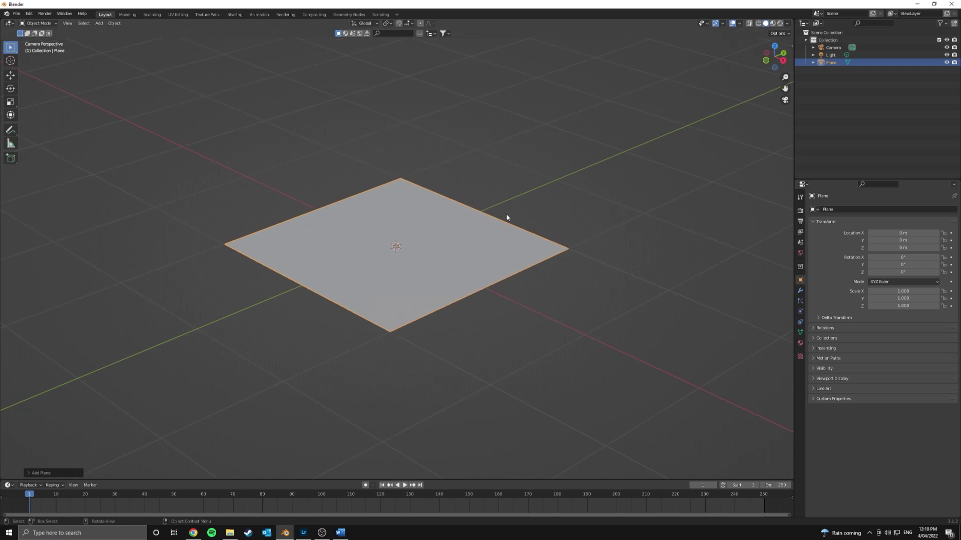
pyautogui.scroll(-4, 549, 215)
pyautogui.write('s')
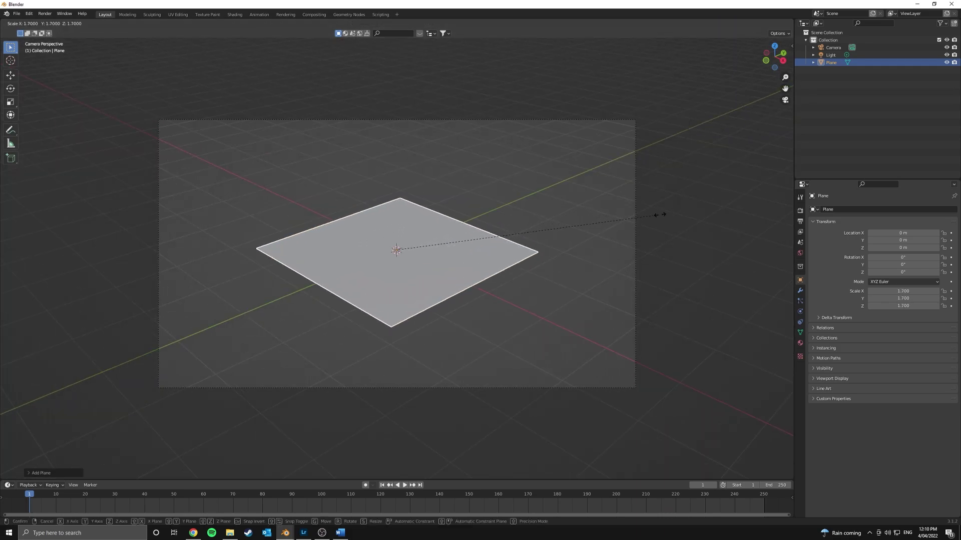
pyautogui.write('2')
pyautogui.press('Return')
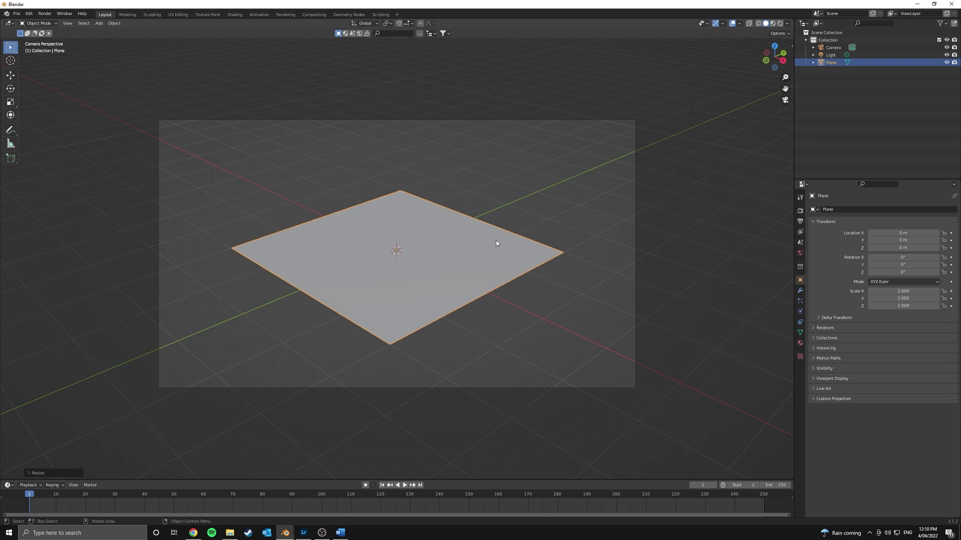
pyautogui.hotkey('ctrl', 'a')
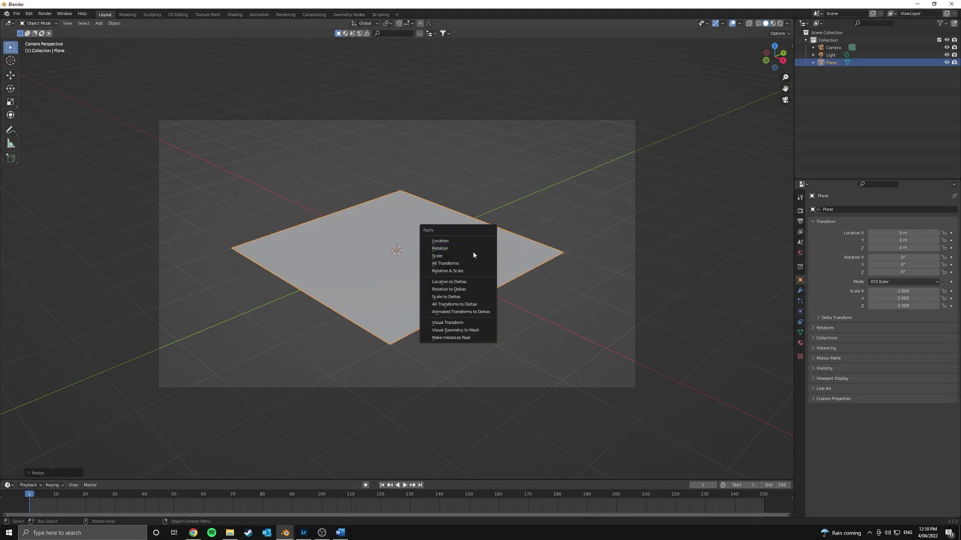
pyautogui.click(473, 250)
# Step: Move the plane up along Z to a height of about 0.95 m
pyautogui.scroll(2, 452, 261)
pyautogui.scroll(-3, 451, 260)
pyautogui.press('g')
pyautogui.press('z')
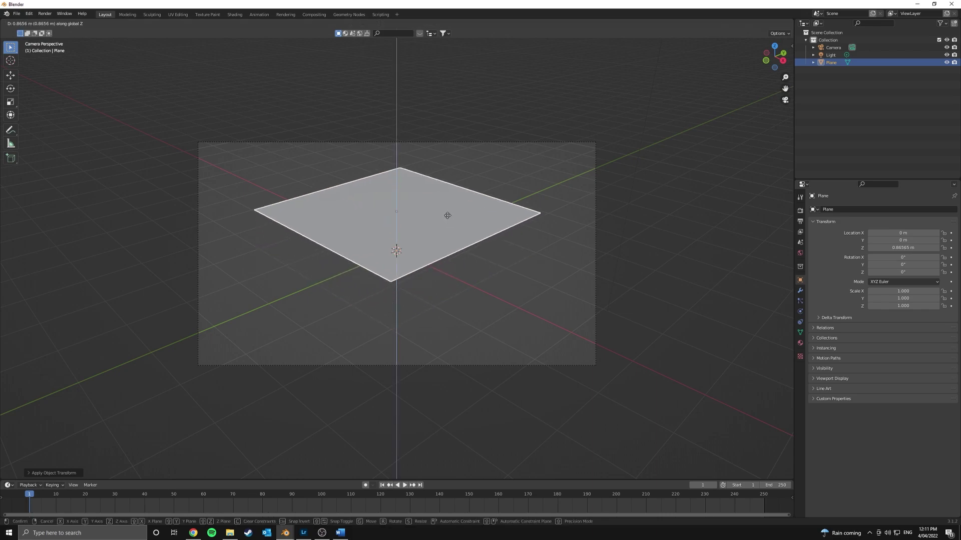
pyautogui.click(446, 214)
# Step: Subdivide the plane's mesh three times and return to Object Mode
pyautogui.press('Tab')
pyautogui.scroll(2, 408, 211)
pyautogui.rightClick(403, 220)
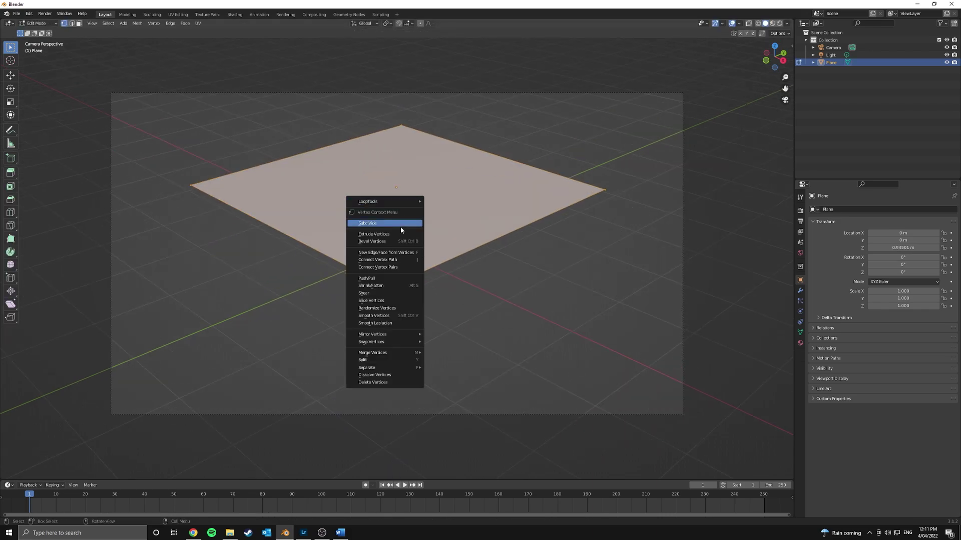
pyautogui.click(400, 223)
pyautogui.rightClick(398, 223)
pyautogui.click(401, 223)
pyautogui.rightClick(401, 223)
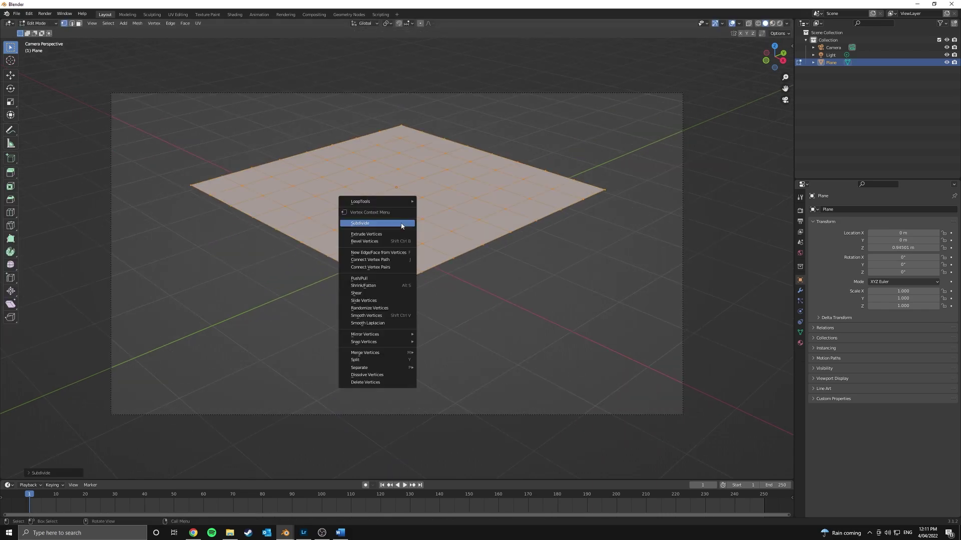
pyautogui.click(401, 223)
pyautogui.press('Tab')
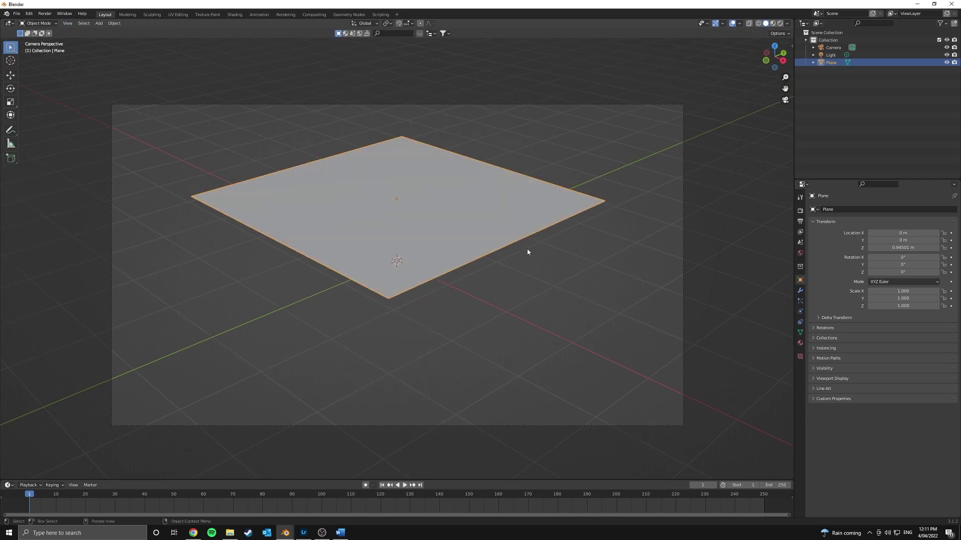
# Step: Lower the plane along Z to a height of about 0.55 m
pyautogui.press('g')
pyautogui.press('z')
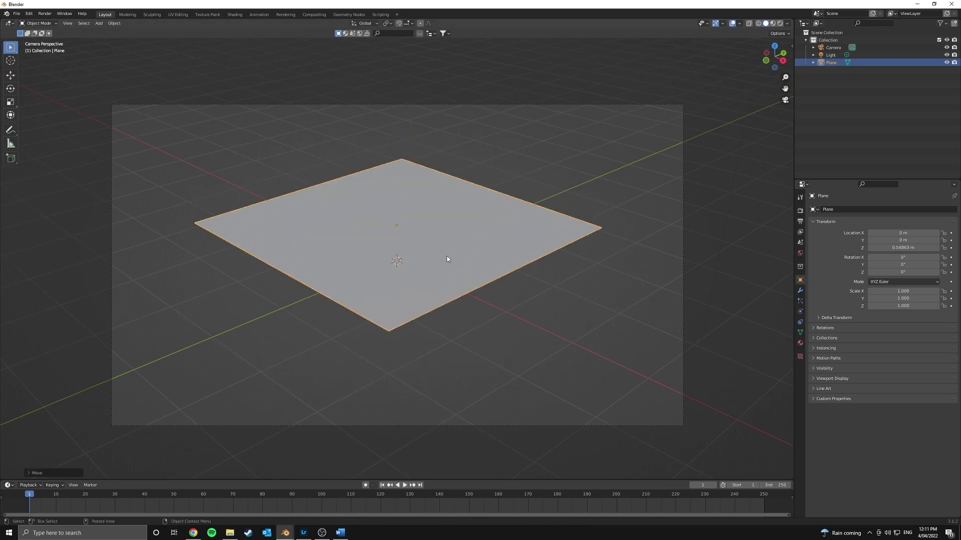
pyautogui.click(448, 259)
# Step: Delete the default light and add an area light in its place
pyautogui.scroll(-3, 544, 234)
pyautogui.scroll(-4, 574, 111)
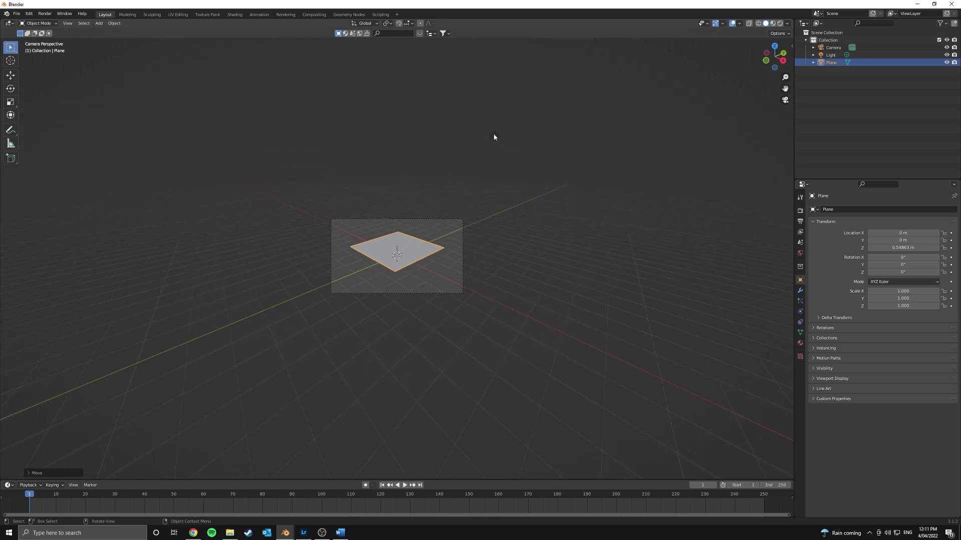
pyautogui.click(493, 133)
pyautogui.press('Delete')
pyautogui.hotkey('shift', 'a')
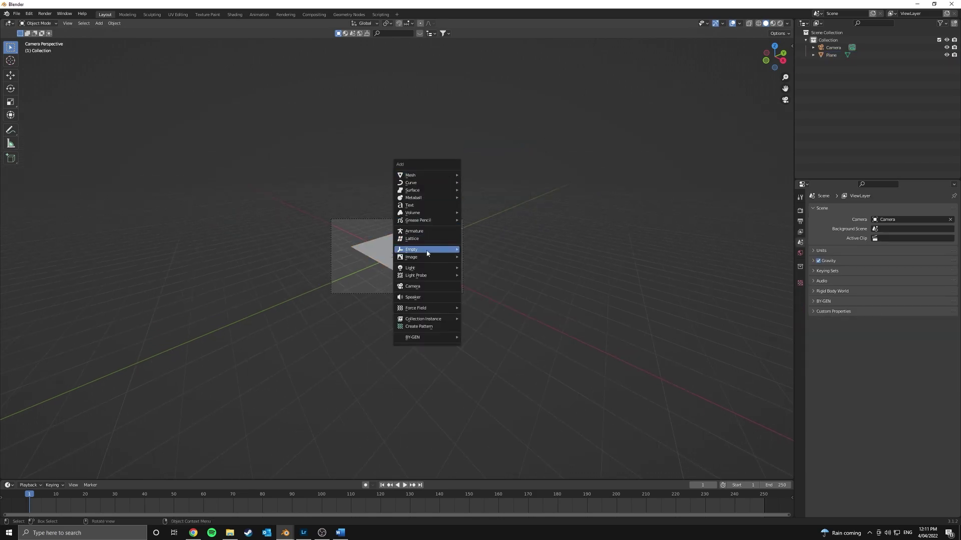
pyautogui.moveTo(428, 269)
pyautogui.click(496, 292)
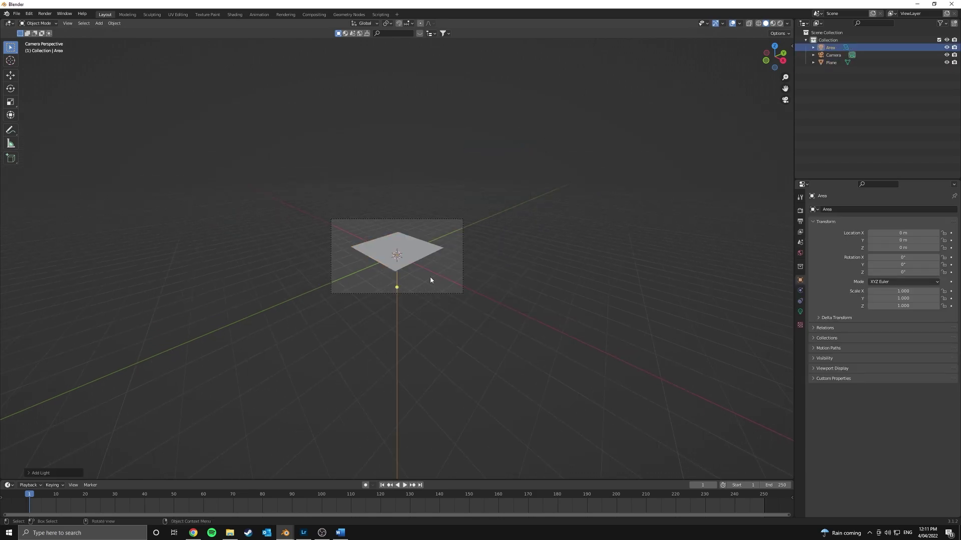
# Step: Raise the area light to about 1.8 m along Z and stretch it to about 6 times its size along X
pyautogui.scroll(3, 431, 279)
pyautogui.press('g')
pyautogui.press('z')
pyautogui.click(442, 221)
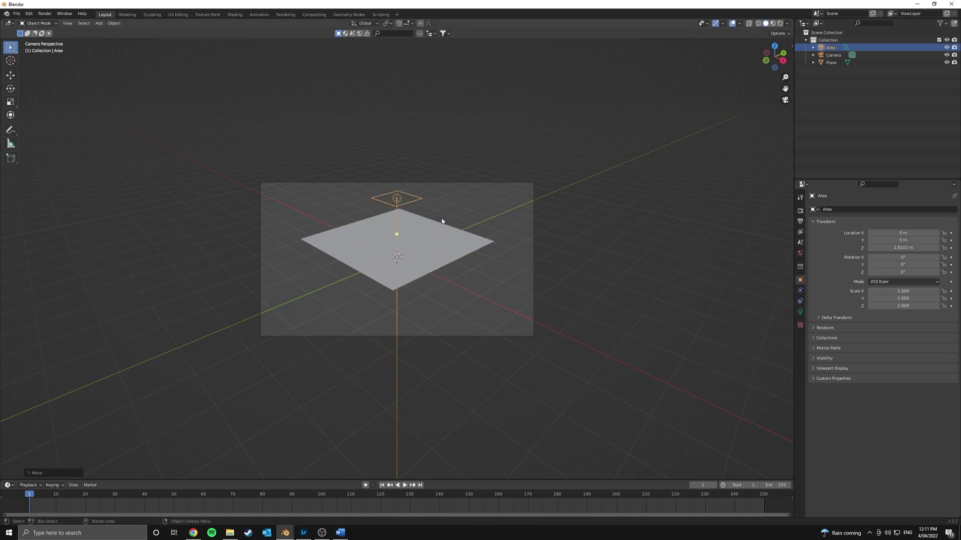
pyautogui.press('s')
pyautogui.press('x')
pyautogui.click(579, 210)
# Step: Tilt the area light around X toward the plane and move it about 1.8 m along Y
pyautogui.press('r')
pyautogui.press('x')
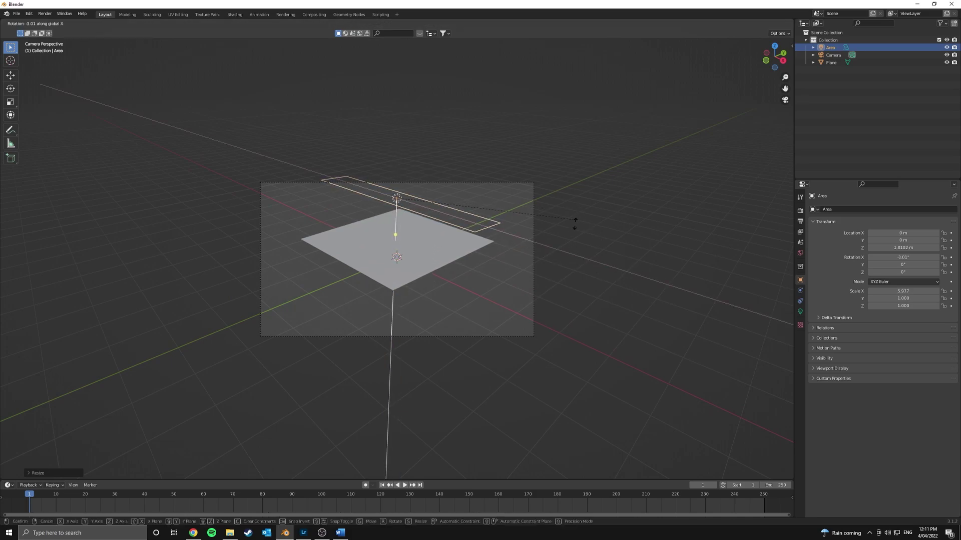
pyautogui.click(517, 265)
pyautogui.press('g')
pyautogui.press('y')
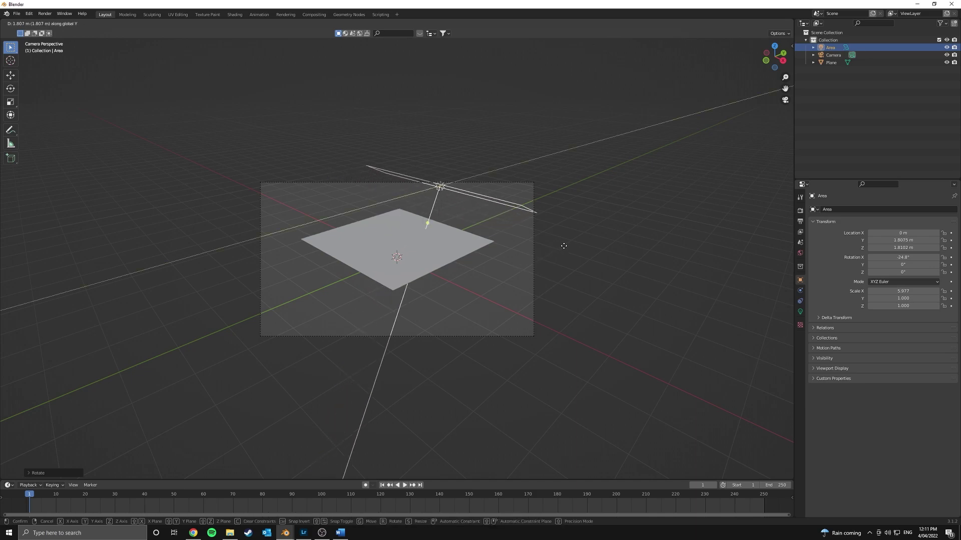
pyautogui.click(571, 245)
pyautogui.press('r')
pyautogui.press('x')
pyautogui.click(565, 254)
# Step: Switch the viewport to rendered shading and set the render engine to Cycles with GPU Compute as the device
pyautogui.press('z')
pyautogui.click(519, 77)
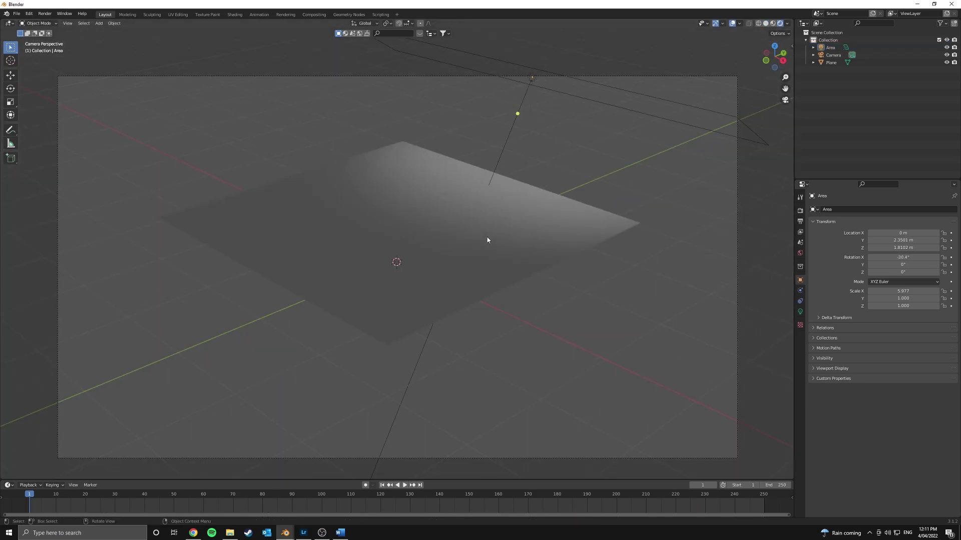
pyautogui.scroll(-3, 487, 240)
pyautogui.click(799, 210)
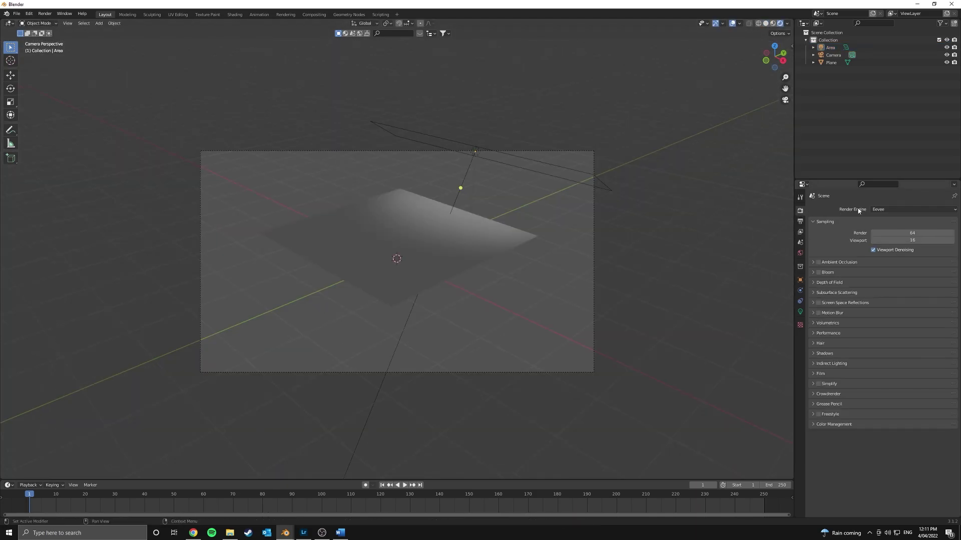
pyautogui.click(913, 209)
pyautogui.click(889, 236)
pyautogui.click(888, 228)
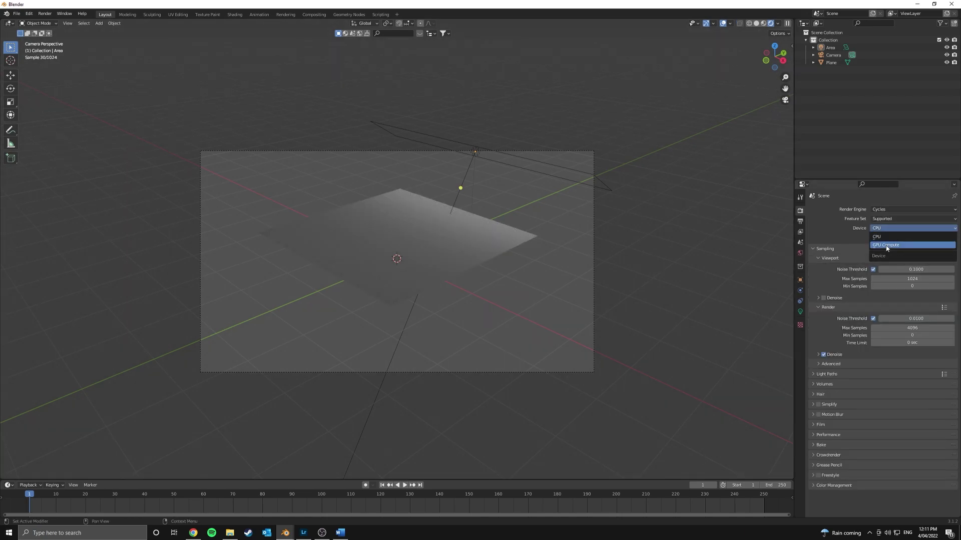
pyautogui.click(886, 245)
# Step: Select the area light and raise its power to about 44.2 W
pyautogui.scroll(4, 380, 296)
pyautogui.scroll(-2, 380, 294)
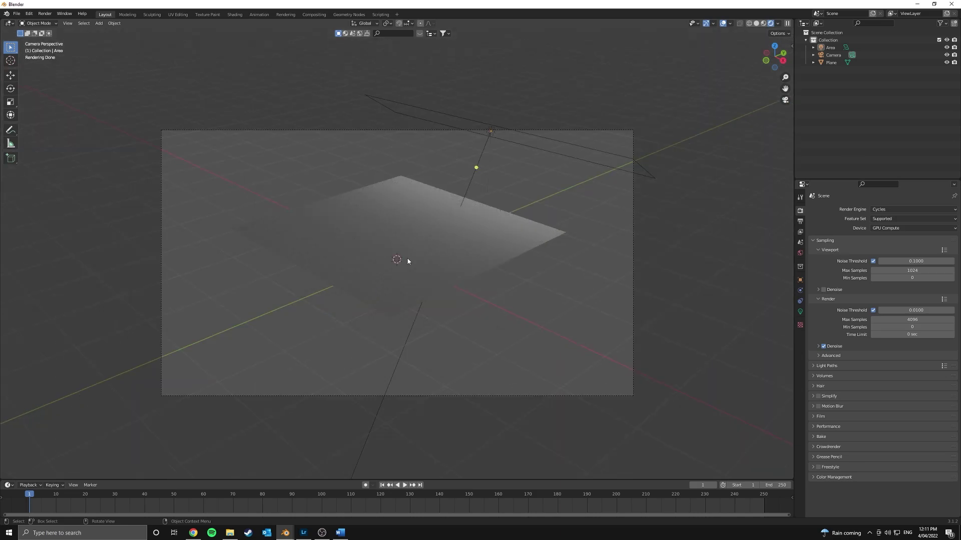
pyautogui.keyDown('shift'); pyautogui.moveTo(408, 261); pyautogui.dragTo(439, 283, button='middle'); pyautogui.keyUp('shift')
pyautogui.click(600, 188)
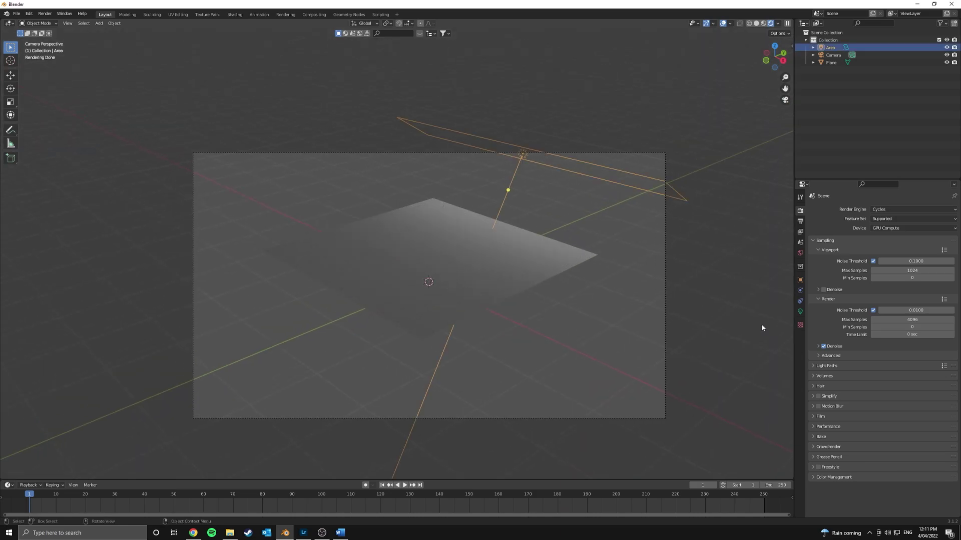
pyautogui.click(800, 312)
pyautogui.moveTo(906, 261); pyautogui.dragTo(930, 260)
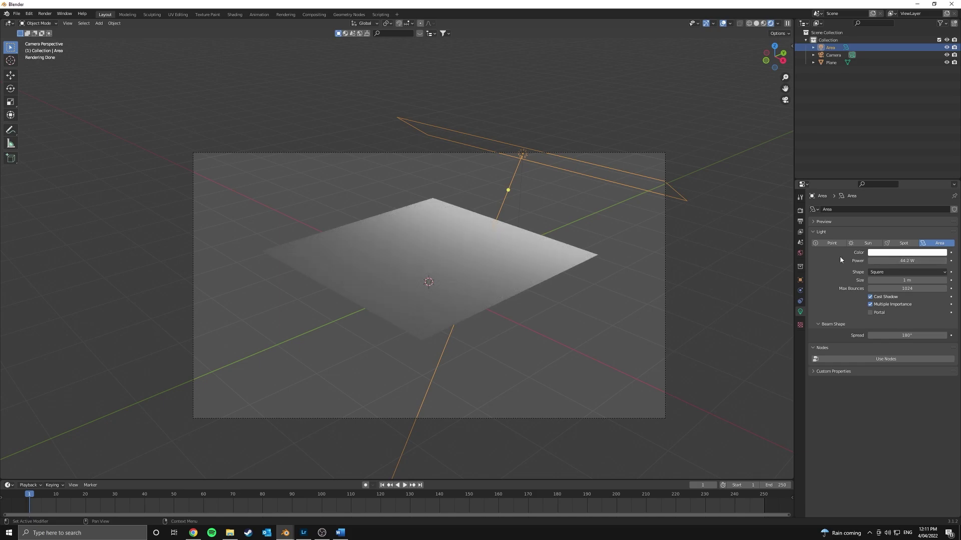
# Step: Darken the world background colour to almost black
pyautogui.click(800, 252)
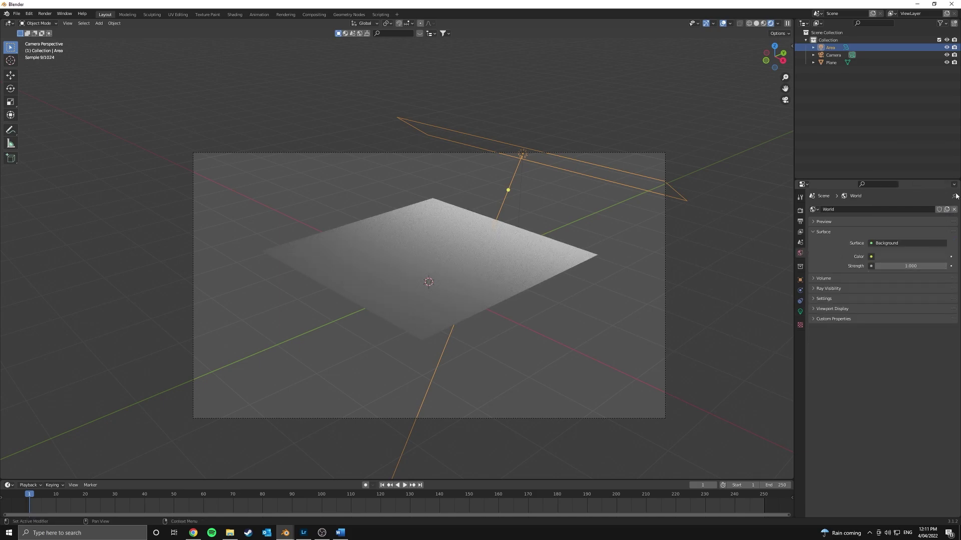
pyautogui.click(910, 256)
pyautogui.moveTo(943, 184); pyautogui.dragTo(943, 206)
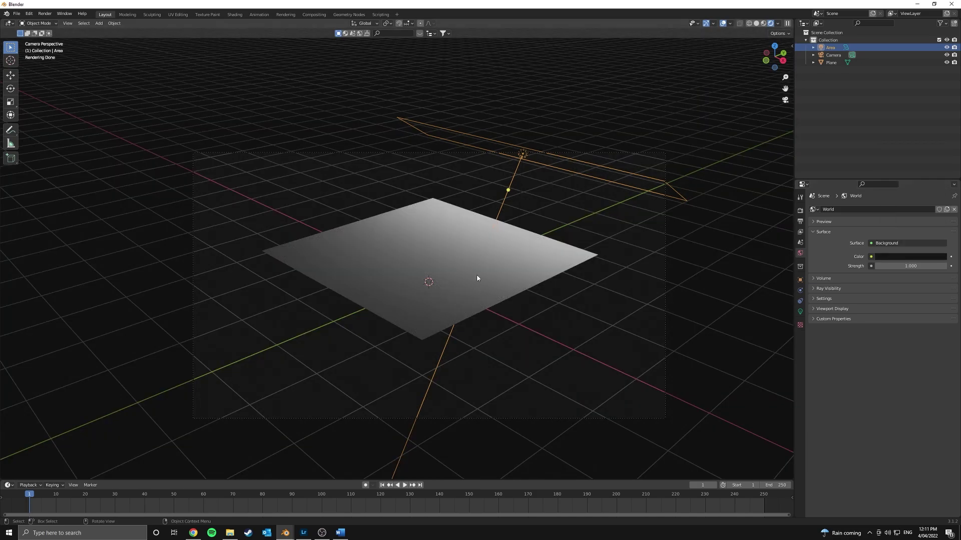
# Step: Raise the area light slightly higher along Z above the plane
pyautogui.press('g')
pyautogui.press('z')
pyautogui.click(534, 185)
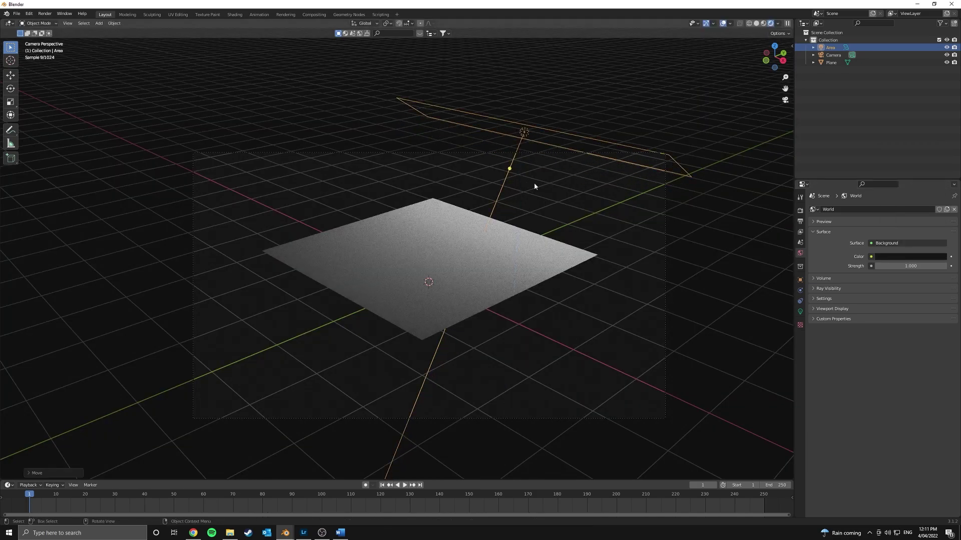
# Step: Duplicate the area light horizontally to the opposite side of the plane and rotate the copy around Z and X to face the plane
pyautogui.hotkey('shift', 'd')
pyautogui.hotkey('shift', 'z')
pyautogui.click(193, 203)
pyautogui.press('r')
pyautogui.press('z')
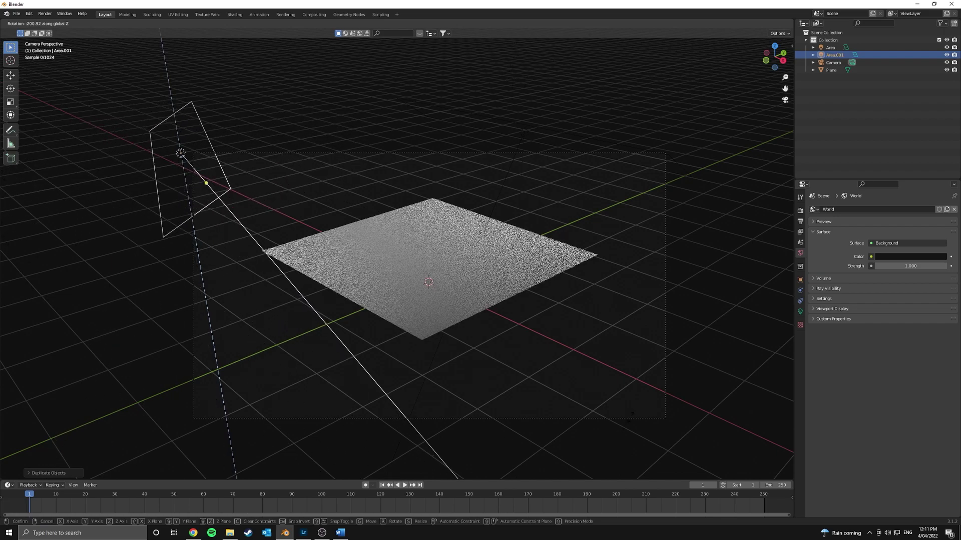
pyautogui.click(626, 388)
pyautogui.press('r')
pyautogui.press('x')
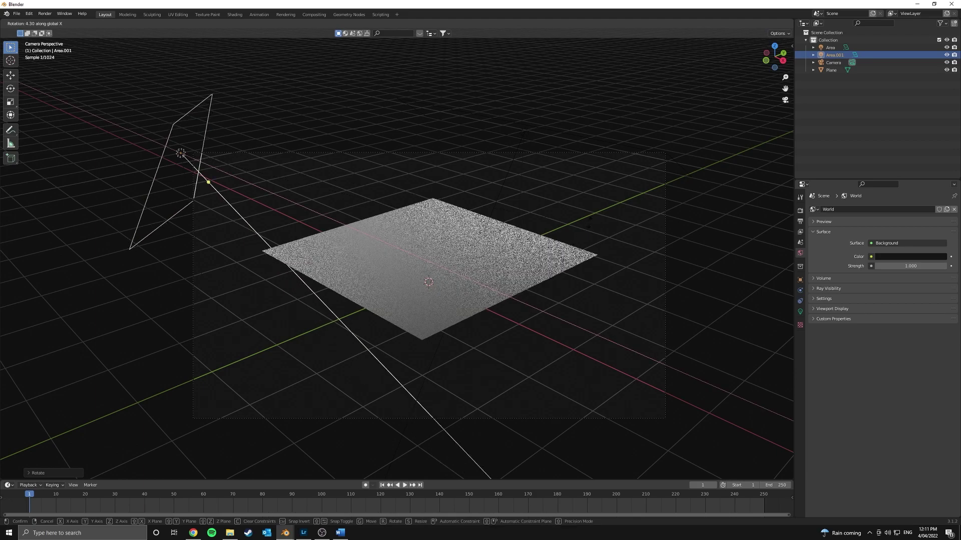
pyautogui.click(595, 196)
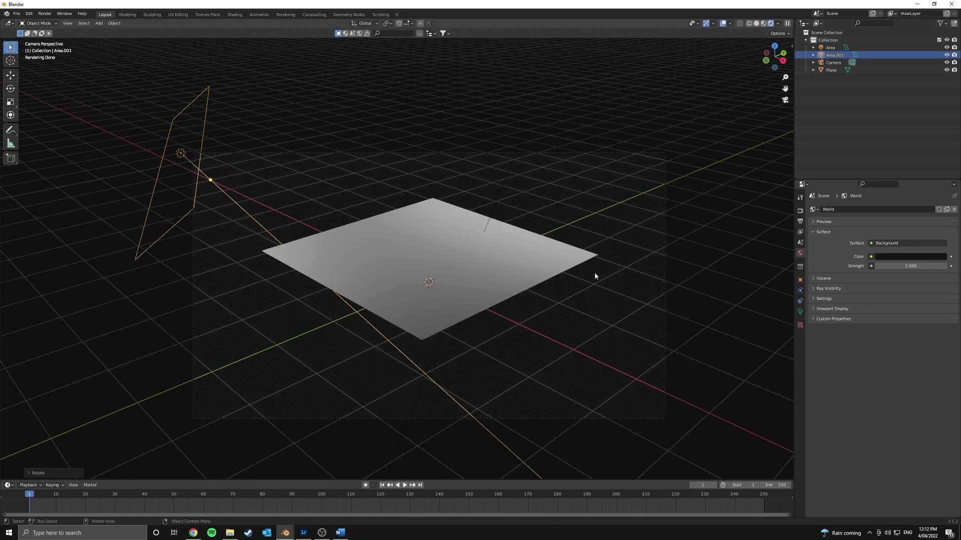
# Step: Open the Shading workspace and shift the camera slightly upward to reframe the plane
pyautogui.scroll(2, 475, 265)
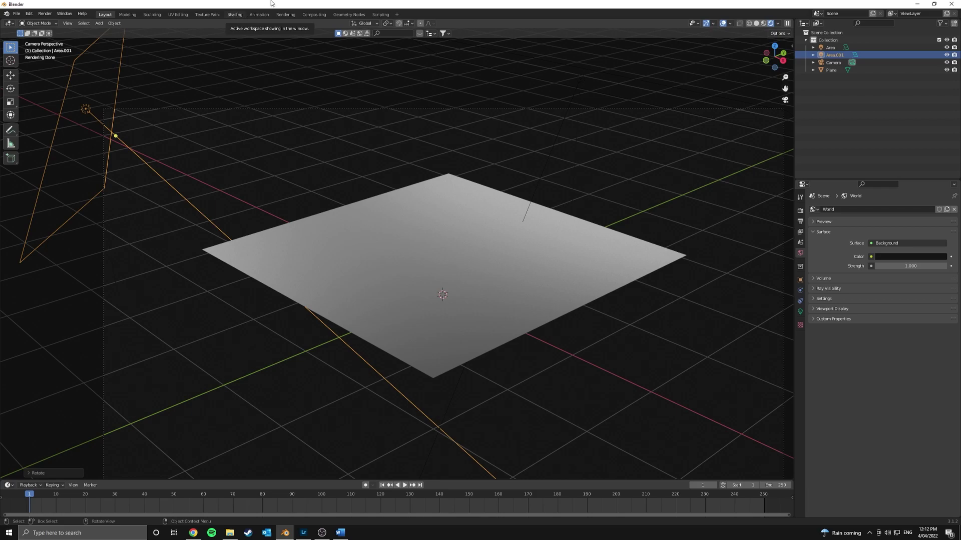
pyautogui.click(235, 15)
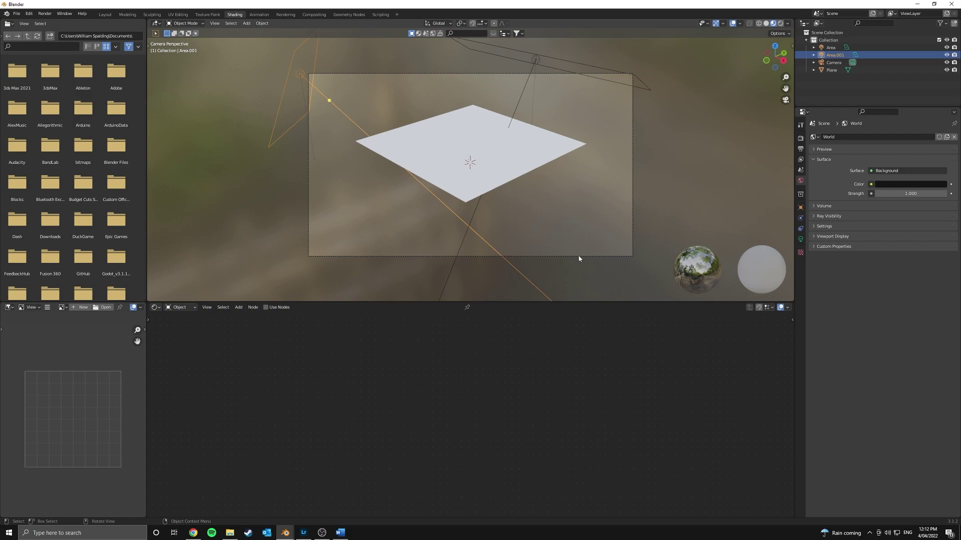
pyautogui.click(579, 257)
pyautogui.press('g')
pyautogui.click(544, 136)
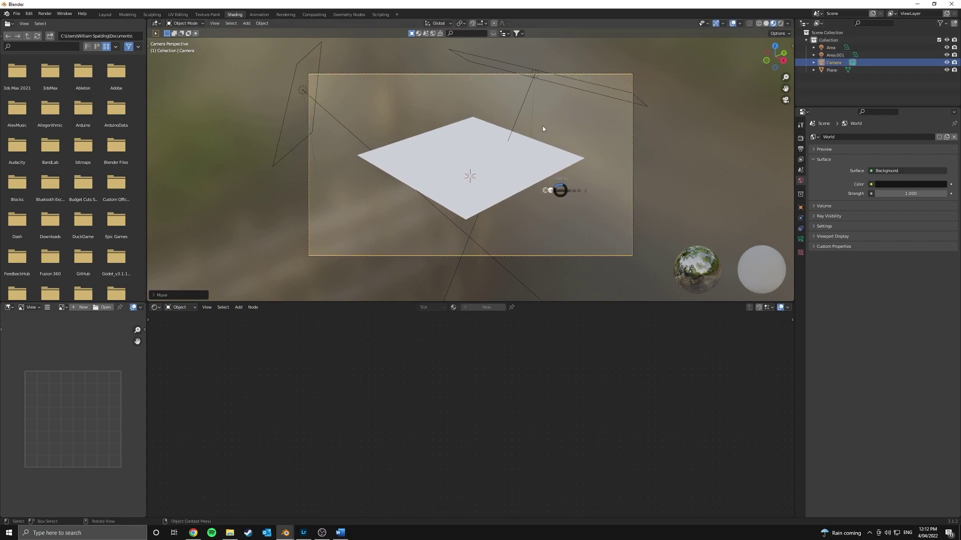
# Step: Show the scene in rendered shading and create a new material named "Pla" on the plane
pyautogui.click(546, 86)
pyautogui.scroll(3, 493, 148)
pyautogui.click(499, 147)
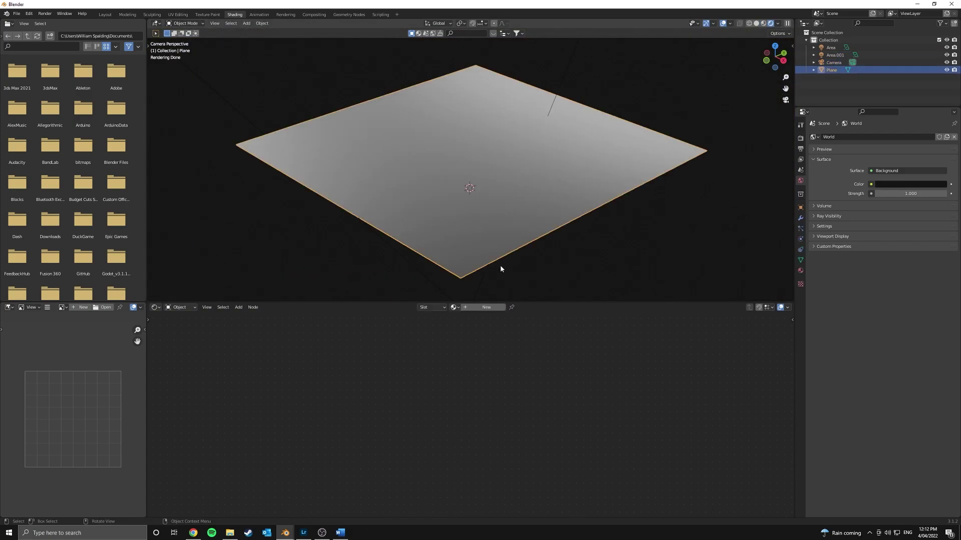
pyautogui.click(478, 308)
pyautogui.click(477, 307)
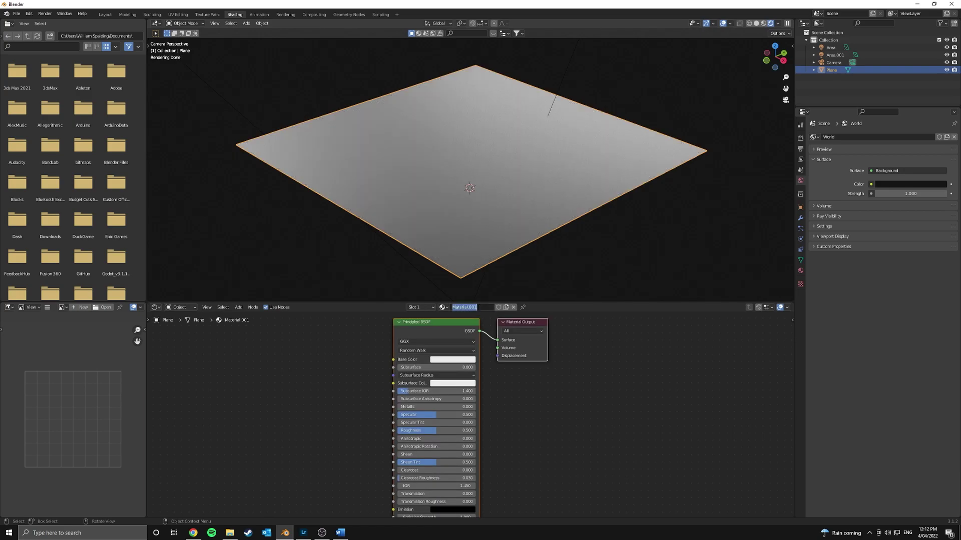
pyautogui.write('Plastic-Foam')
pyautogui.press('Return')
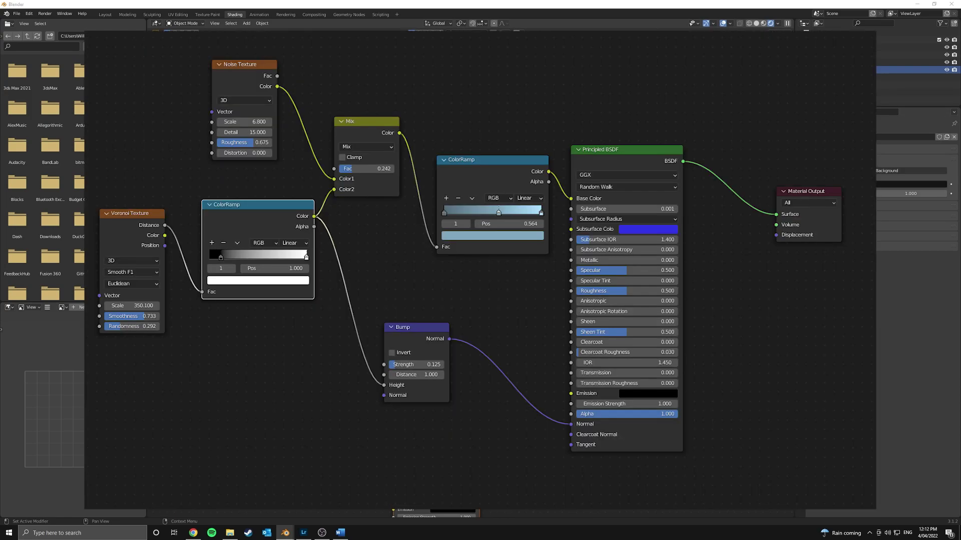
# Step: Add a ColorRamp node before the Principled BSDF and connect its Color output to Base Color
pyautogui.moveTo(470, 415); pyautogui.dragTo(571, 415, button='middle')
pyautogui.scroll(-4, 470, 415)
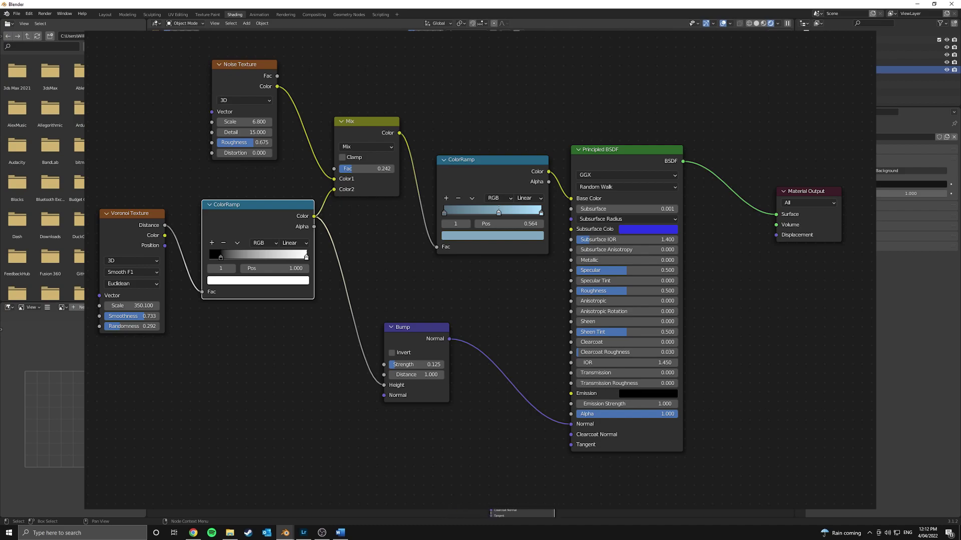
pyautogui.moveTo(488, 349); pyautogui.dragTo(553, 360, button='middle')
pyautogui.hotkey('shift', 'a')
pyautogui.click(553, 360)
pyautogui.write('col')
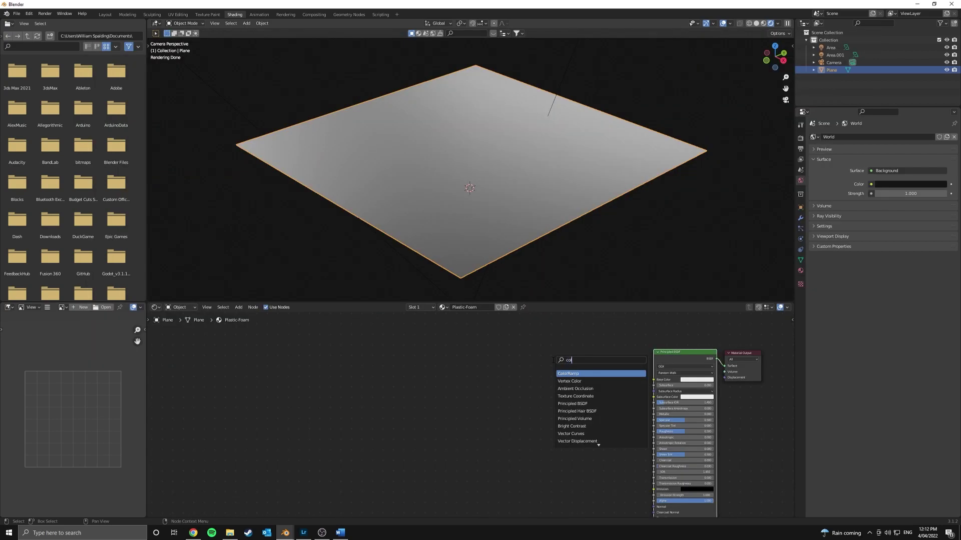
pyautogui.press('Return')
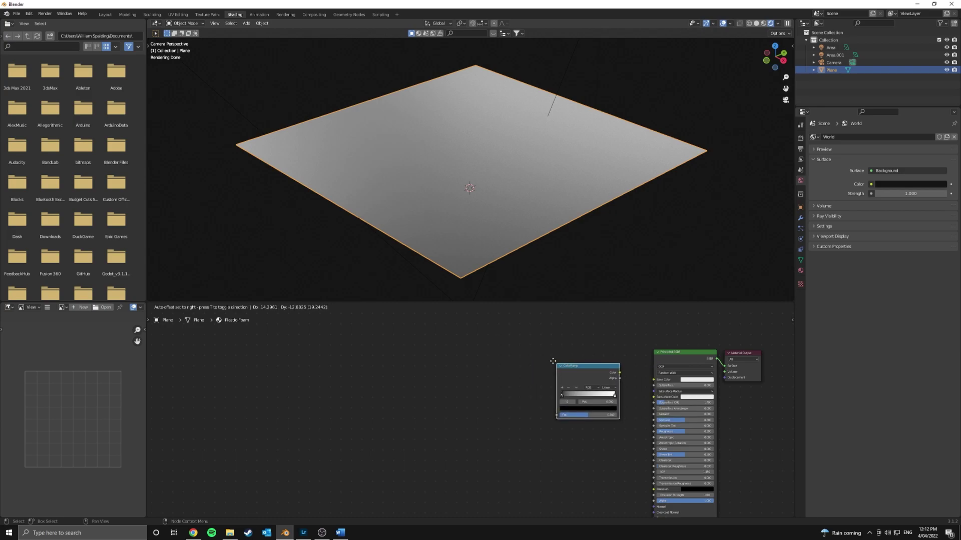
pyautogui.moveTo(635, 364); pyautogui.dragTo(535, 365, button='middle')
pyautogui.scroll(2, 529, 370)
pyautogui.moveTo(521, 360); pyautogui.dragTo(568, 374)
pyautogui.scroll(2, 518, 389)
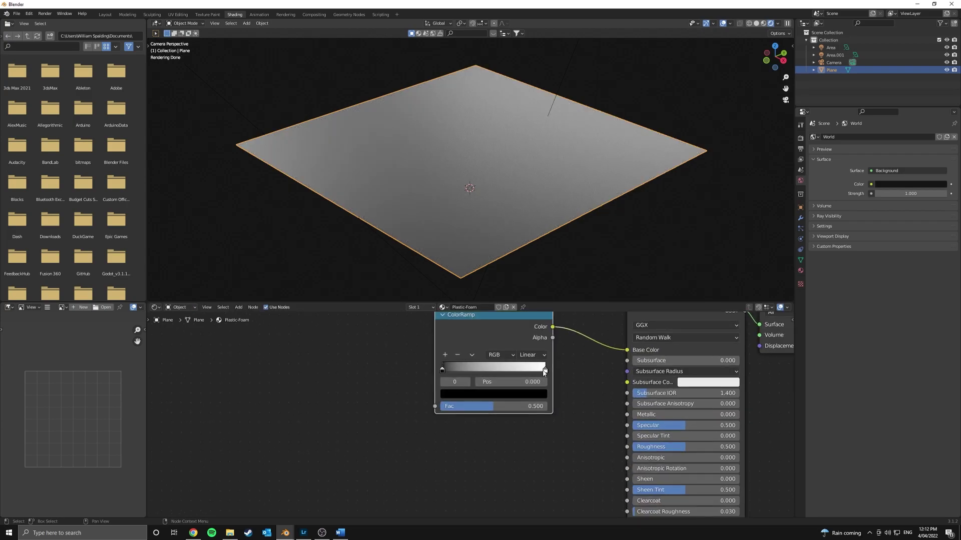
# Step: Colour the ColorRamp's white end stop light orange with H 0.067, S 0.862 and V 1.000
pyautogui.click(544, 370)
pyautogui.click(536, 394)
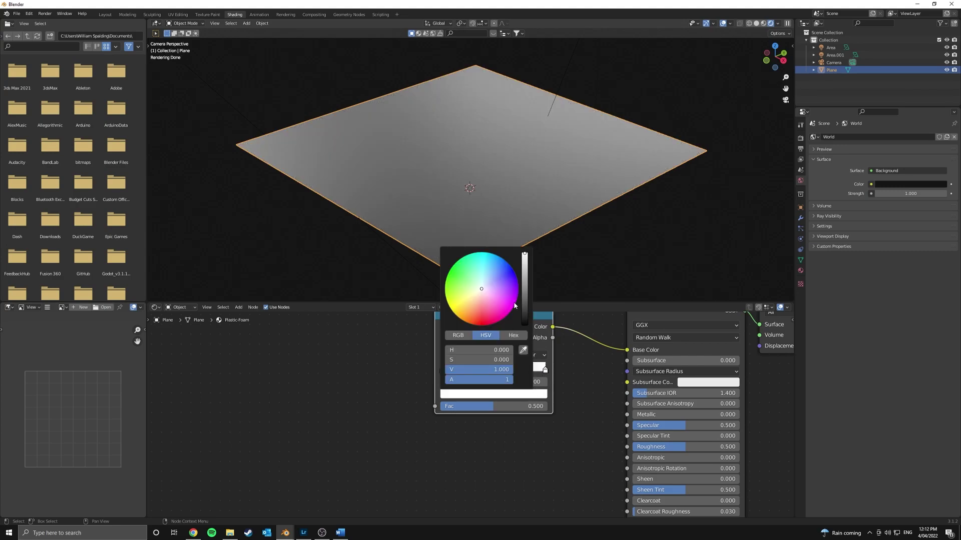
pyautogui.moveTo(482, 289)
pyautogui.mouseDown()
pyautogui.moveTo(486, 278)
pyautogui.moveTo(474, 299)
pyautogui.mouseUp()
pyautogui.moveTo(524, 261); pyautogui.dragTo(525, 254)
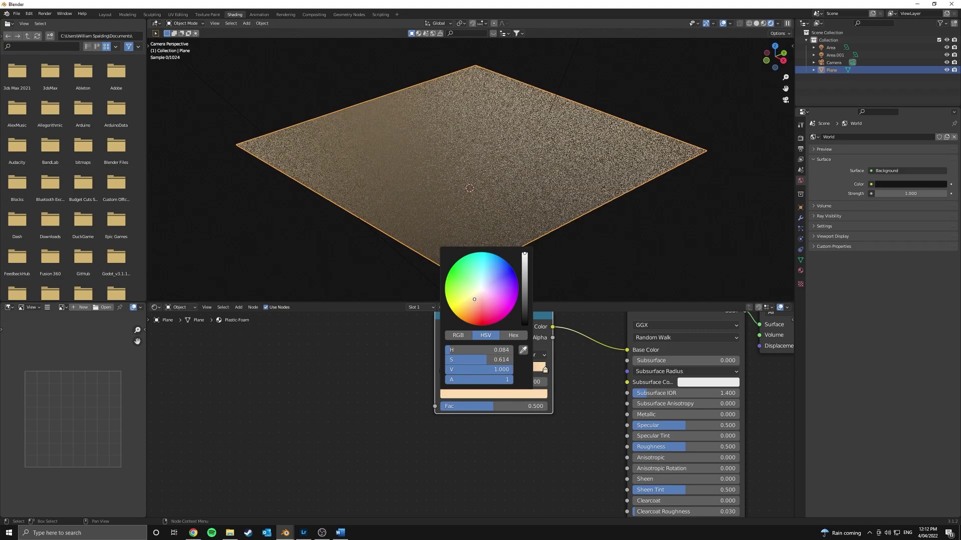
pyautogui.moveTo(475, 299); pyautogui.dragTo(470, 307)
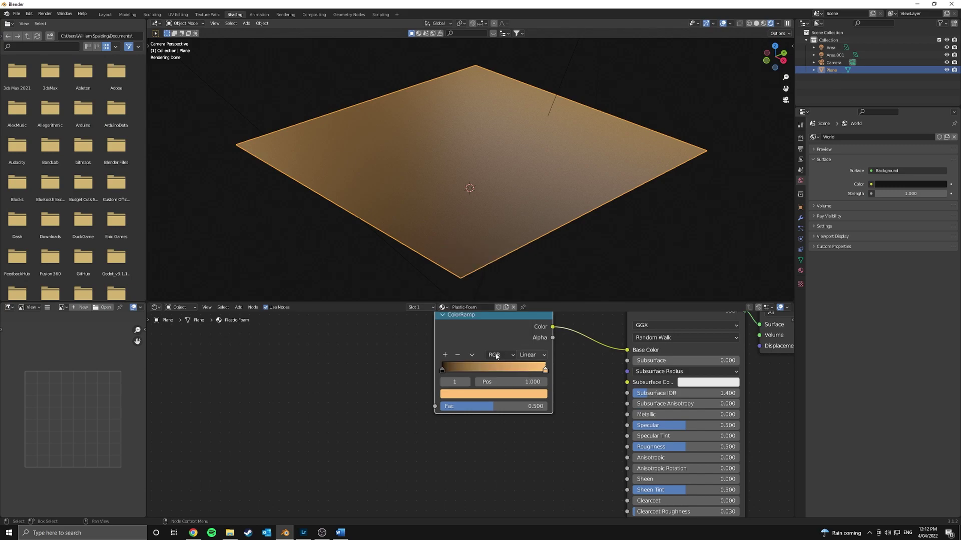
# Step: Sample the orange end colour for the ColorRamp's black start stop and darken it to brown with H 0.040, S 0.945 and V 0.059
pyautogui.click(442, 370)
pyautogui.click(469, 397)
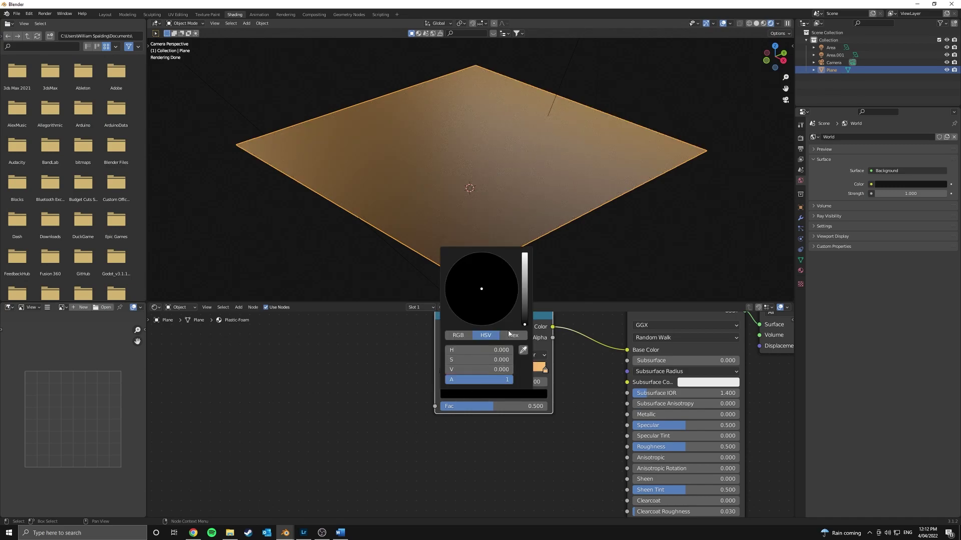
pyautogui.moveTo(524, 324); pyautogui.dragTo(525, 278)
pyautogui.click(523, 350)
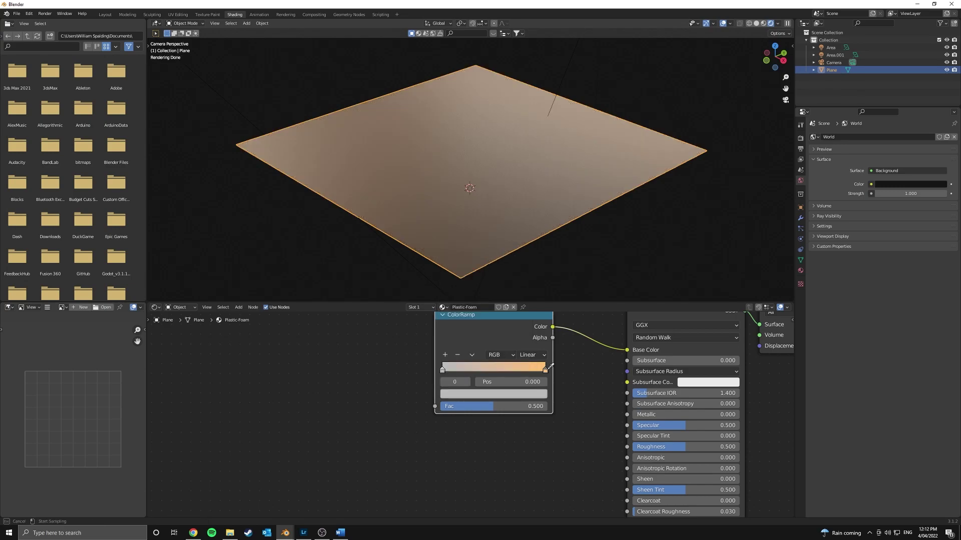
pyautogui.click(543, 369)
pyautogui.click(524, 397)
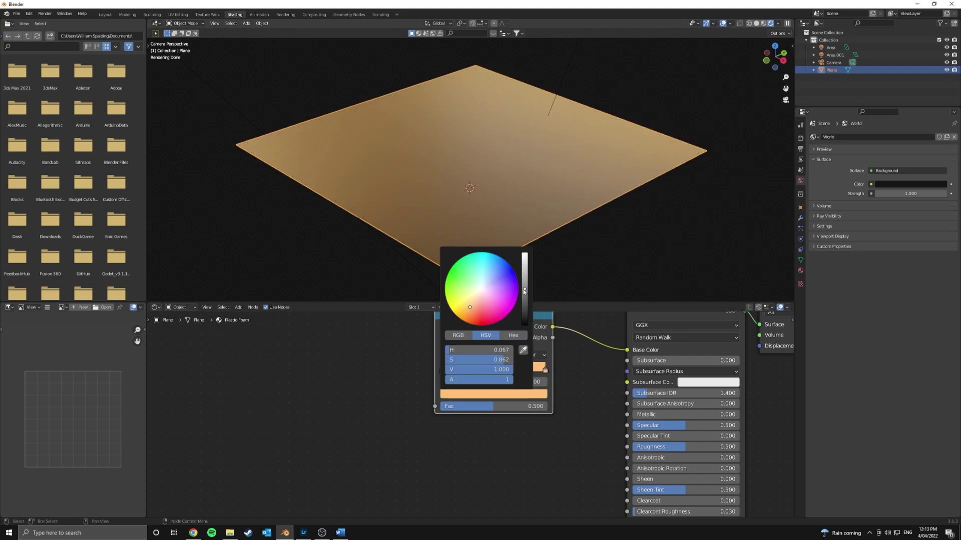
pyautogui.moveTo(525, 291); pyautogui.dragTo(524, 313)
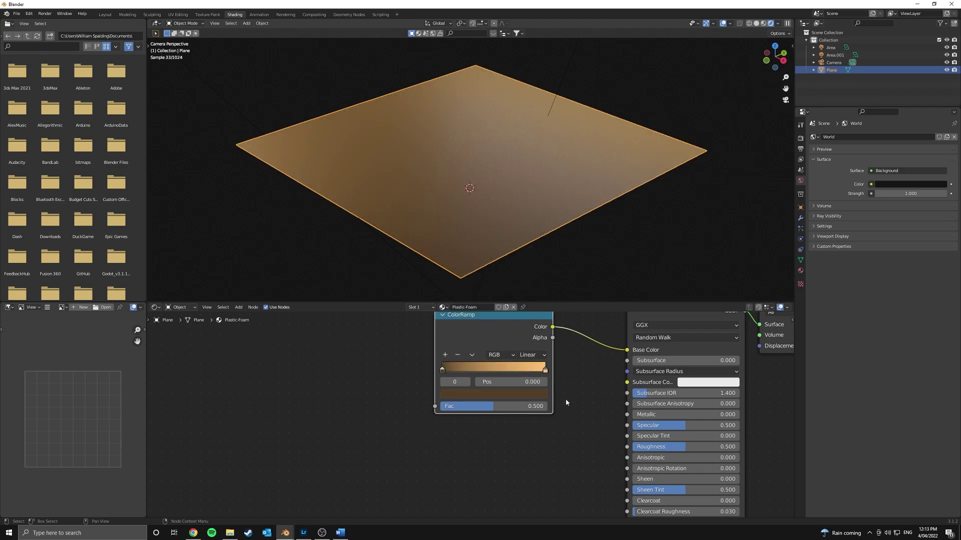
pyautogui.click(467, 394)
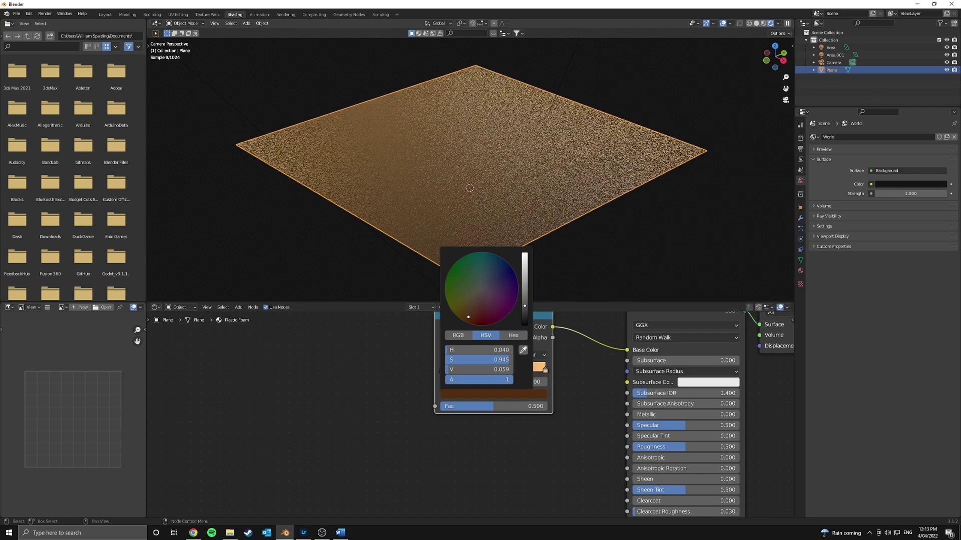
# Step: Add a middle stop at position 0.500 on the ColorRamp and colour it golden brown with hue about 0.08
pyautogui.click(545, 370)
pyautogui.click(508, 394)
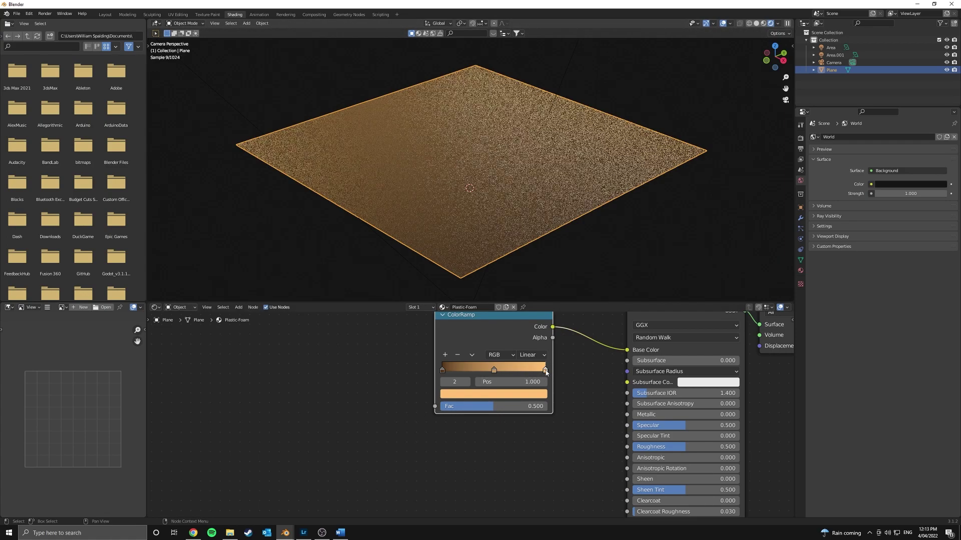
pyautogui.click(531, 396)
pyautogui.click(496, 371)
pyautogui.click(509, 397)
pyautogui.moveTo(469, 314); pyautogui.dragTo(467, 307)
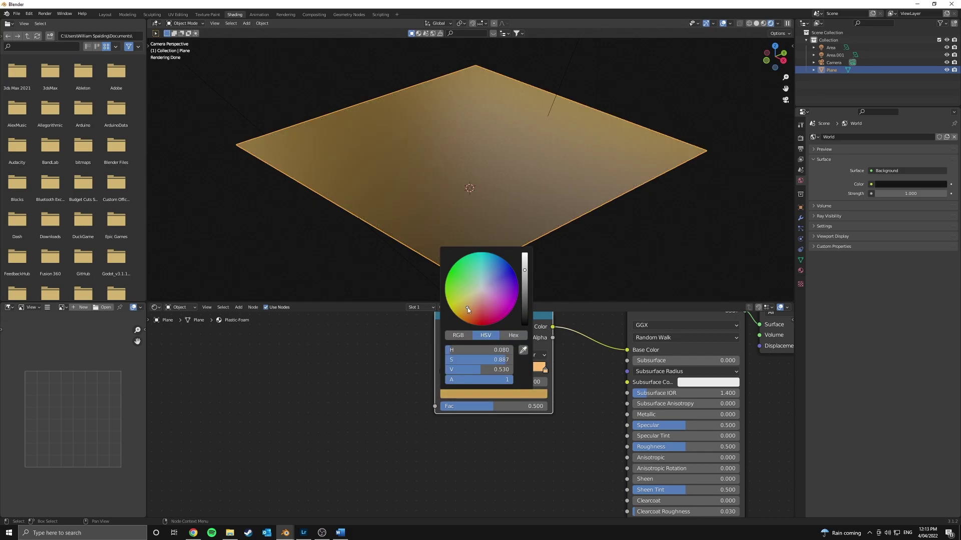
pyautogui.moveTo(524, 273); pyautogui.dragTo(524, 268)
# Step: Add a MixRGB node in front of the ColorRamp, connect its Color output to the ramp's Fac, and place it closer to the ramp
pyautogui.scroll(-2, 624, 469)
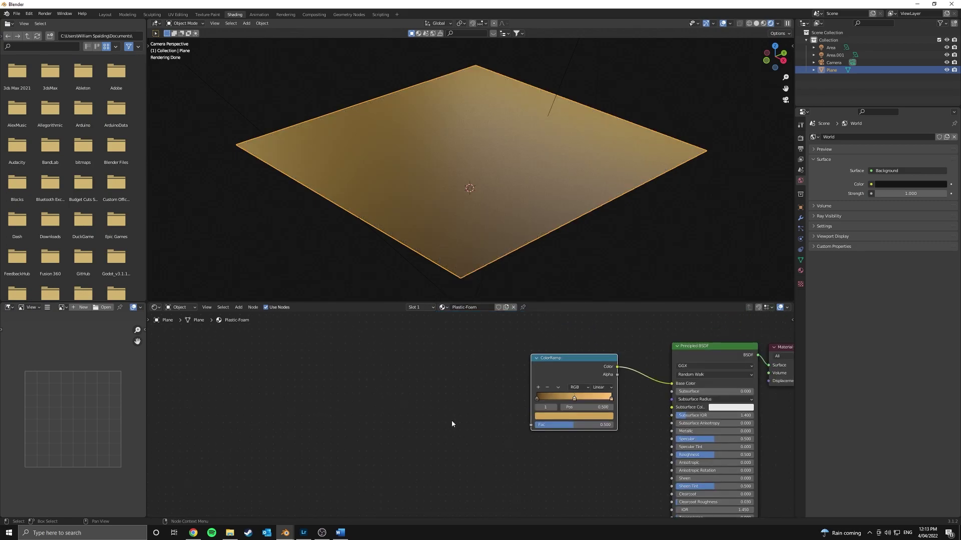
pyautogui.moveTo(485, 366); pyautogui.dragTo(546, 367, button='middle')
pyautogui.hotkey('shift', 'a')
pyautogui.click(484, 353)
pyautogui.write('mix')
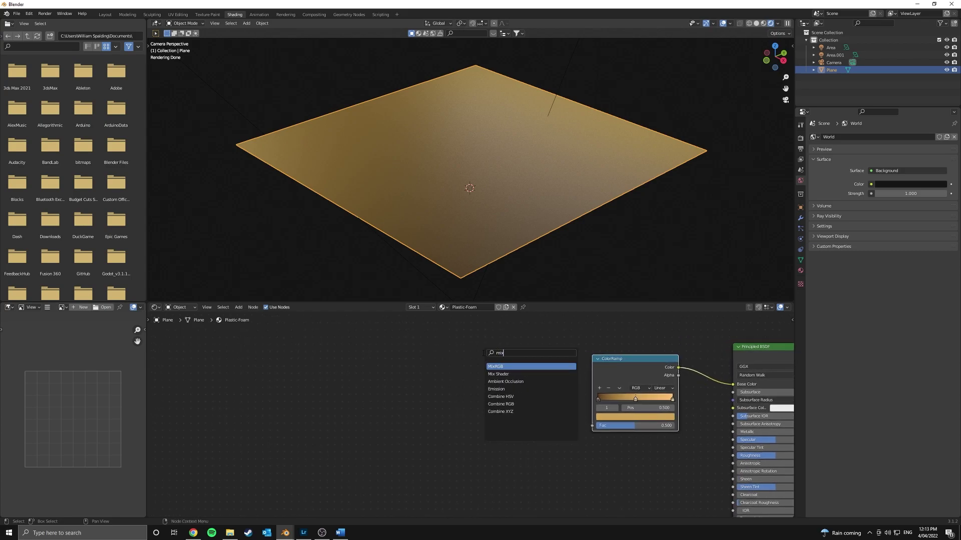
pyautogui.press('Return')
pyautogui.click(482, 353)
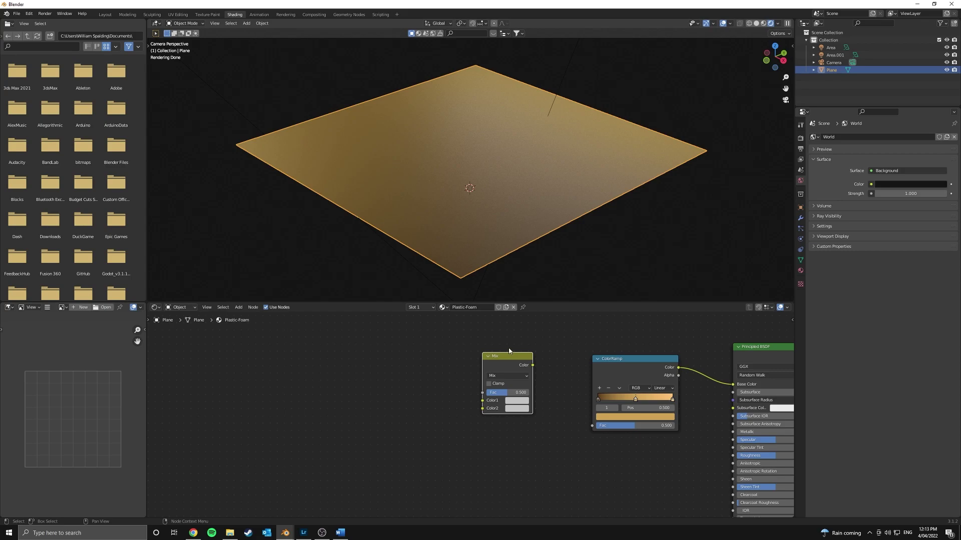
pyautogui.scroll(3, 461, 362)
pyautogui.moveTo(449, 350); pyautogui.dragTo(531, 433)
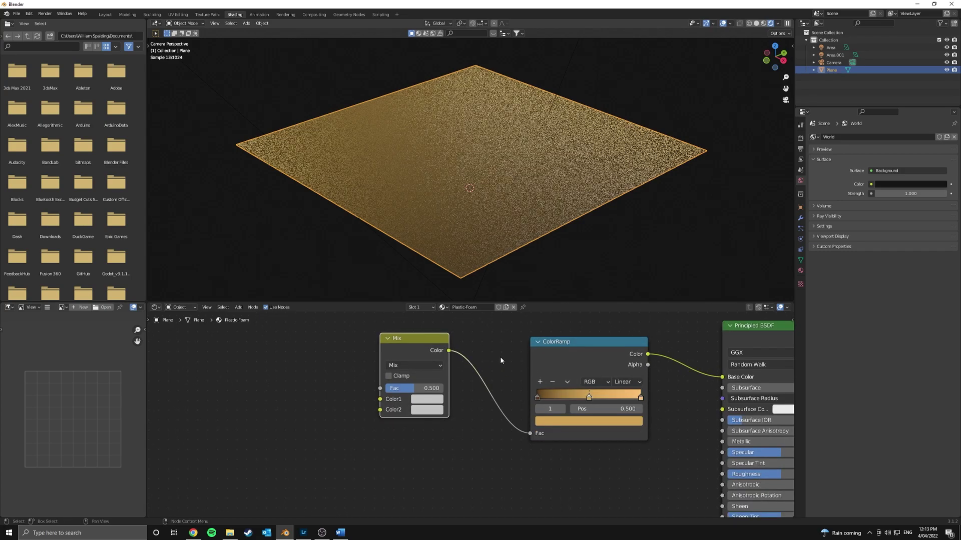
pyautogui.moveTo(500, 356); pyautogui.dragTo(637, 356, button='middle')
pyautogui.moveTo(547, 343); pyautogui.dragTo(582, 336)
pyautogui.moveTo(628, 345); pyautogui.dragTo(566, 348, button='middle')
# Step: Add a Noise Texture node before the Mix node and connect its Color output to Color1
pyautogui.moveTo(434, 345); pyautogui.dragTo(525, 390, button='middle')
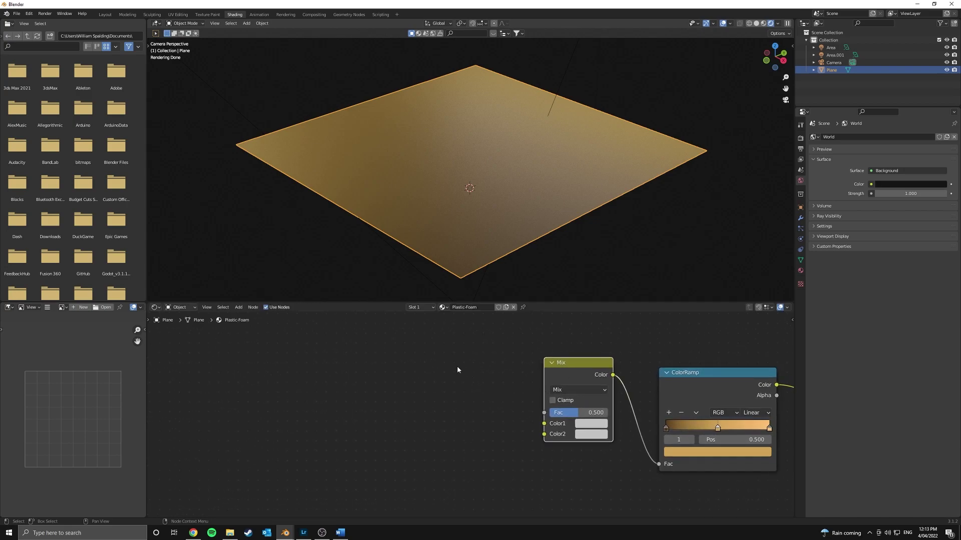
pyautogui.hotkey('shift', 'a')
pyautogui.write('nois')
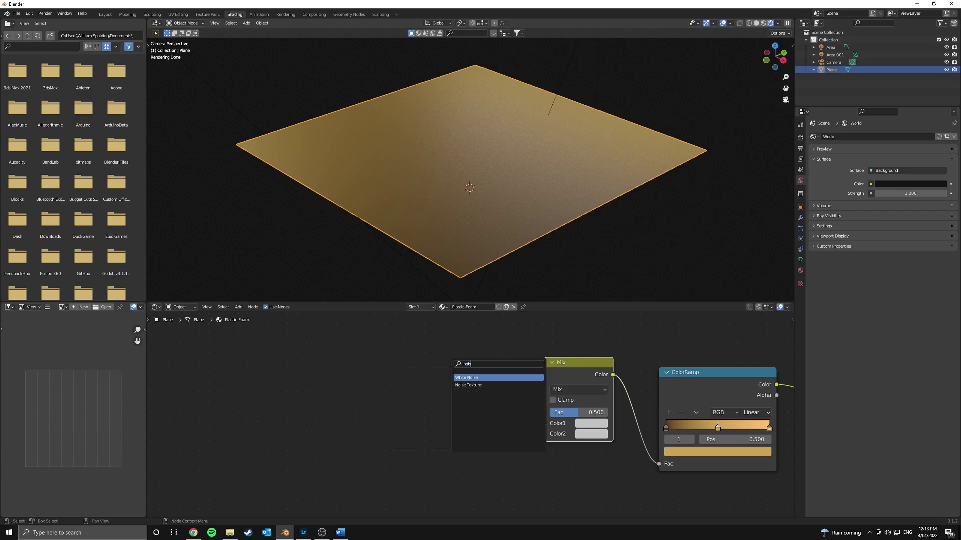
pyautogui.press('Down')
pyautogui.press('Return')
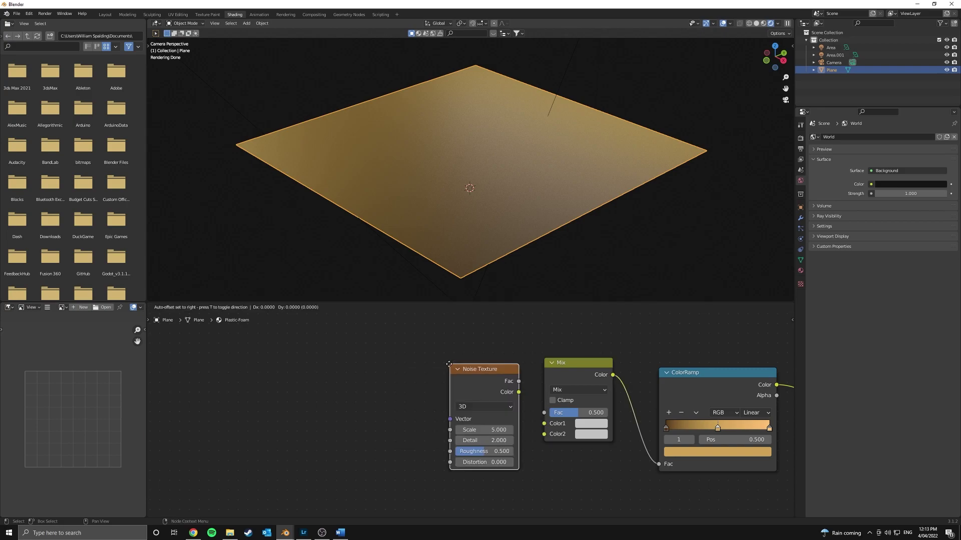
pyautogui.click(395, 334)
pyautogui.moveTo(465, 362); pyautogui.dragTo(543, 423)
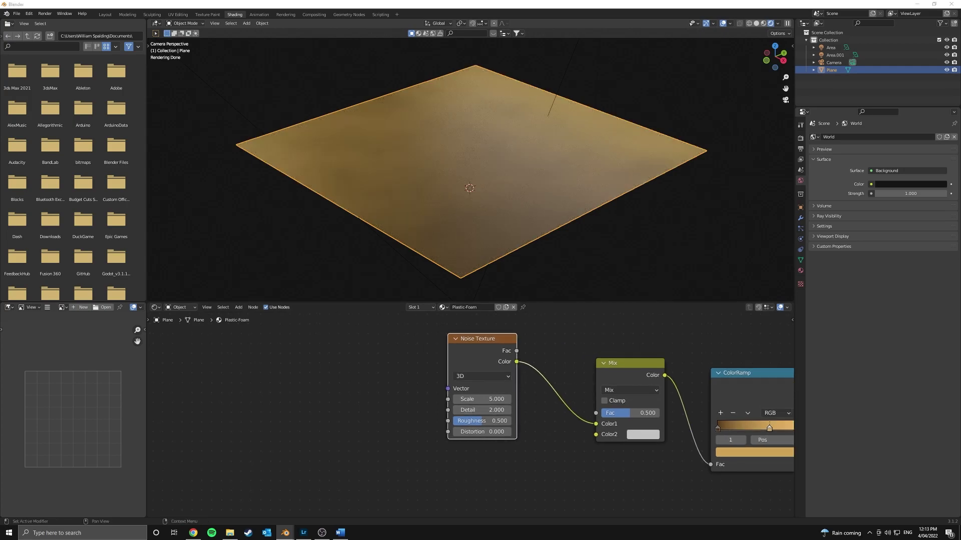
# Step: Set the Noise Texture's Scale to 6 and check the result on the plane
pyautogui.scroll(2, 515, 390)
pyautogui.click(515, 394)
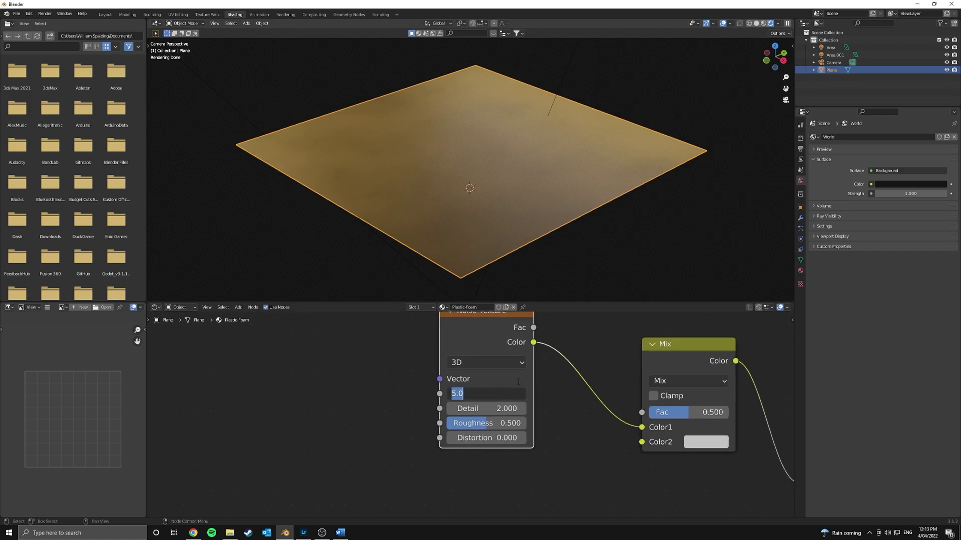
pyautogui.write('6')
pyautogui.press('Return')
pyautogui.moveTo(530, 250); pyautogui.dragTo(484, 191, button='middle')
pyautogui.scroll(2, 475, 180)
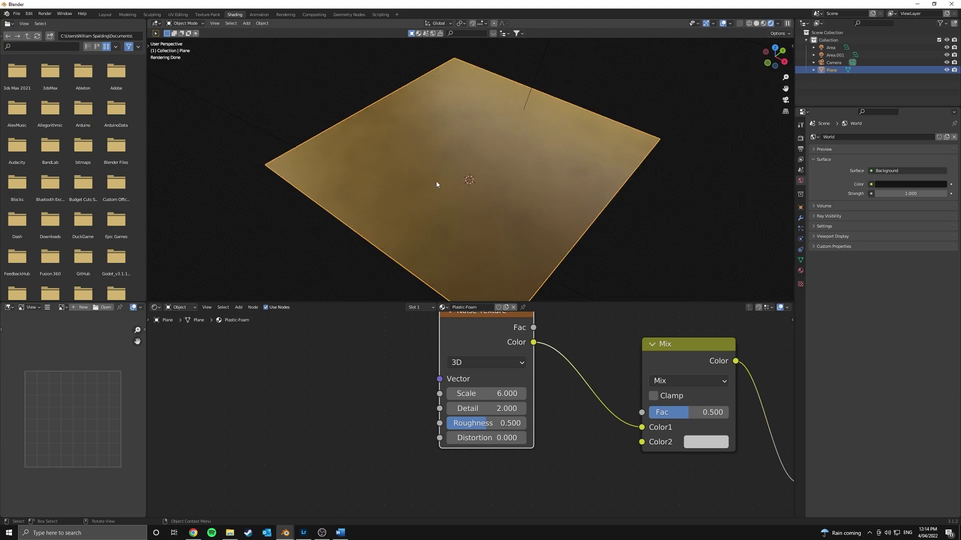
pyautogui.press('KP_0')
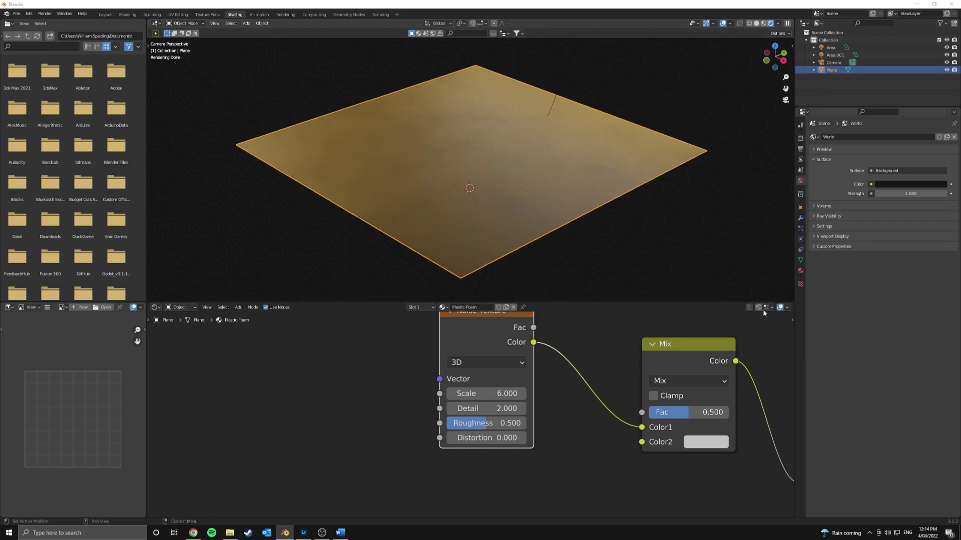
# Step: Set the Noise Texture's Detail to 15 and its Roughness to 0.67
pyautogui.scroll(2, 470, 414)
pyautogui.click(507, 406)
pyautogui.write('15')
pyautogui.press('Return')
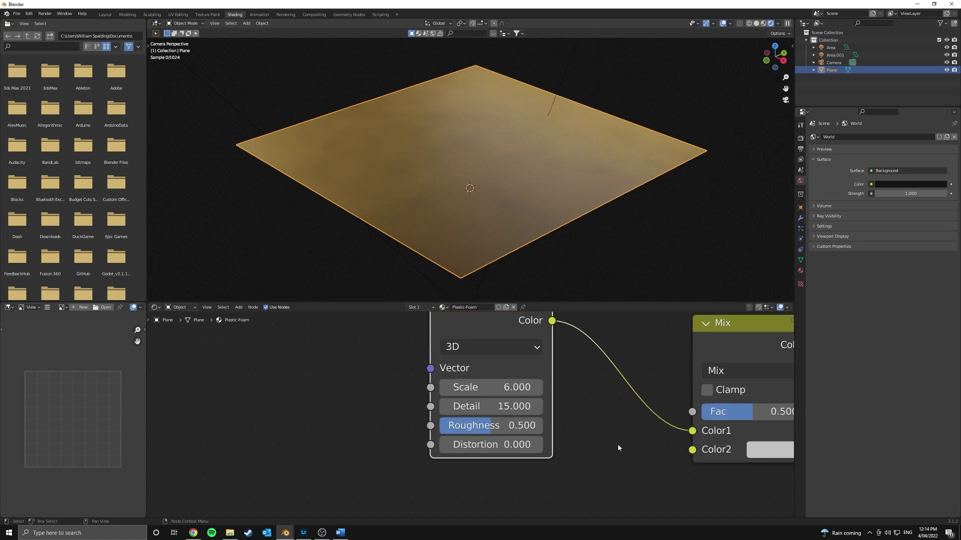
pyautogui.click(491, 426)
pyautogui.write('0.67')
pyautogui.press('Return')
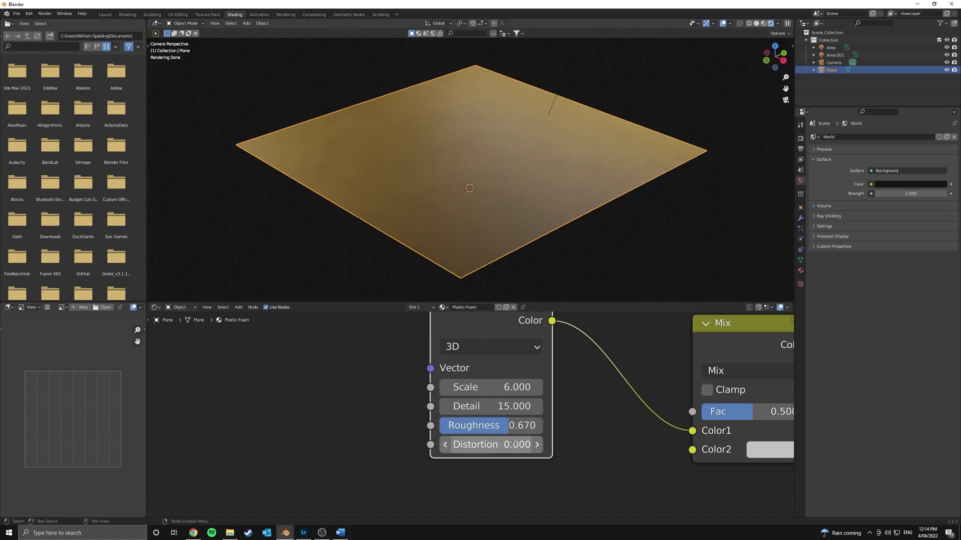
# Step: Add a second ColorRamp node below the Noise Texture and connect its Color output to the Mix node's Color2
pyautogui.scroll(-2, 626, 436)
pyautogui.moveTo(560, 443); pyautogui.dragTo(507, 410, button='middle')
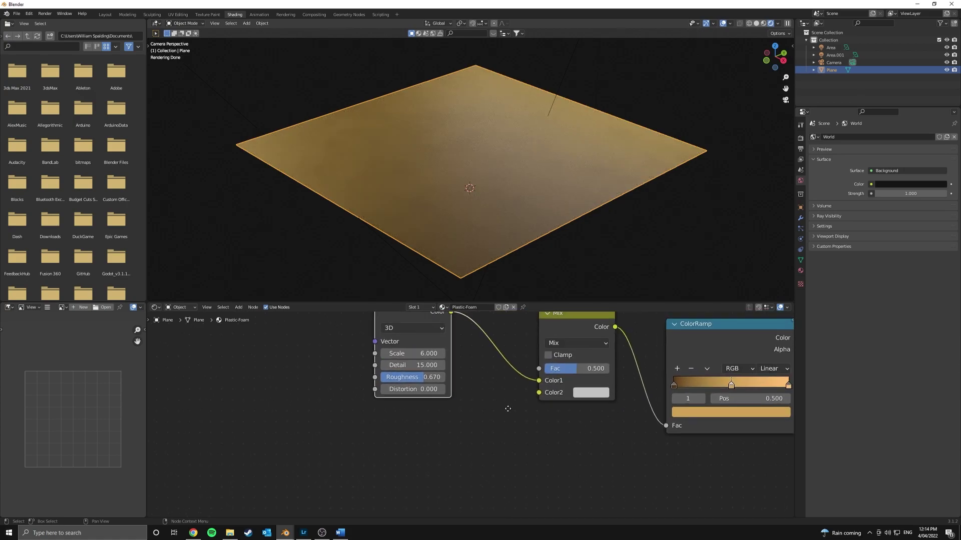
pyautogui.scroll(-4, 508, 411)
pyautogui.hotkey('shift', 'a')
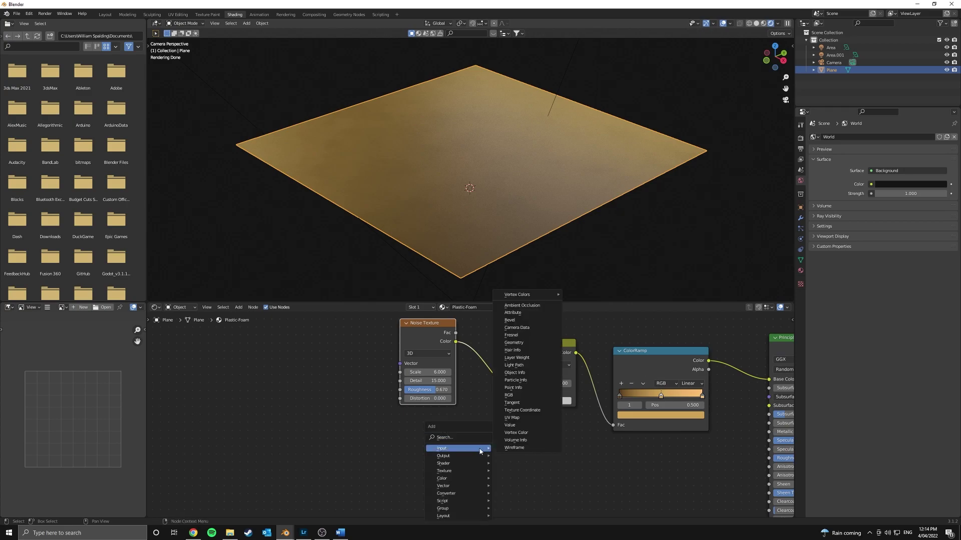
pyautogui.press('Escape')
pyautogui.hotkey('shift', 'a')
pyautogui.click(543, 415)
pyautogui.write('col')
pyautogui.press('Return')
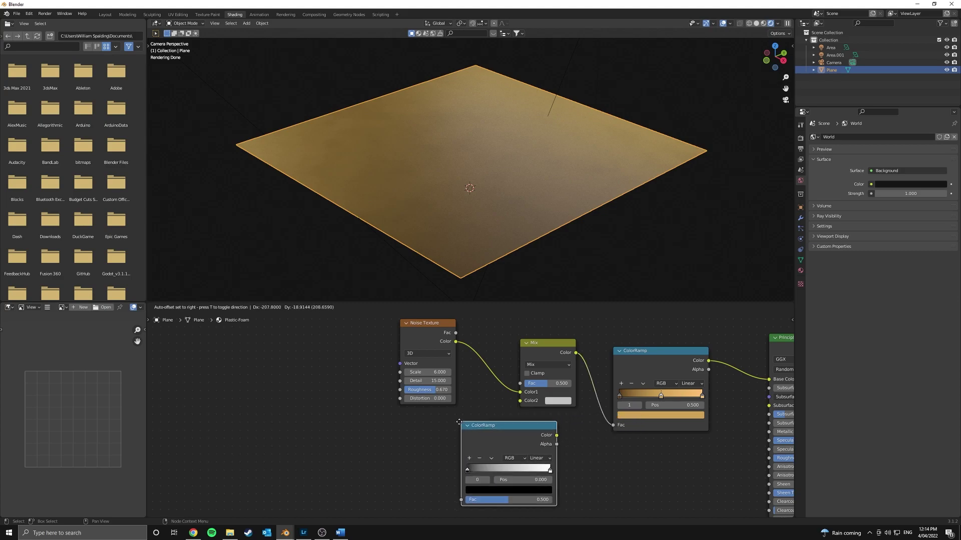
pyautogui.click(491, 428)
pyautogui.moveTo(487, 435); pyautogui.dragTo(519, 401)
# Step: Add a Voronoi Texture node and connect its Color output to the Fac input of the black-and-white ColorRamp
pyautogui.moveTo(525, 442); pyautogui.dragTo(686, 393, button='middle')
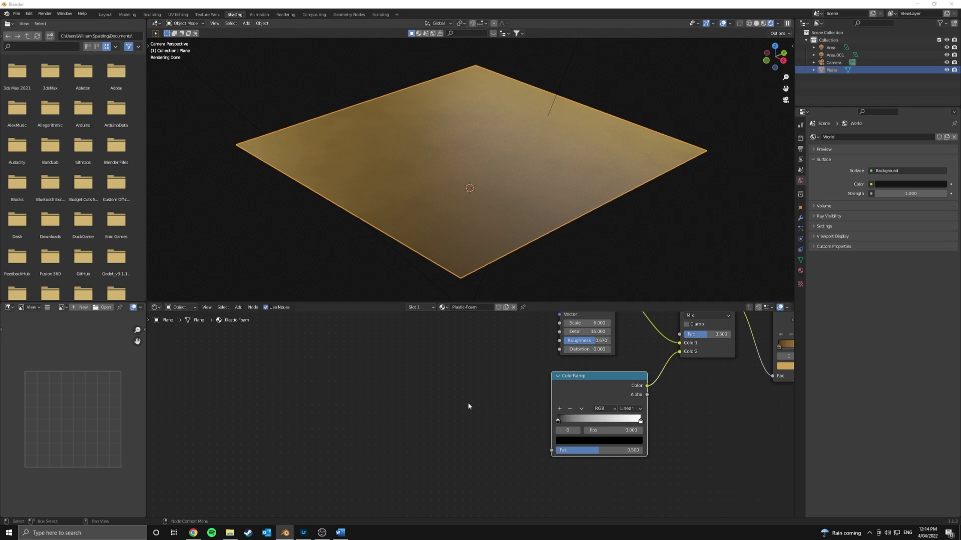
pyautogui.hotkey('shift', 'a')
pyautogui.write('vor')
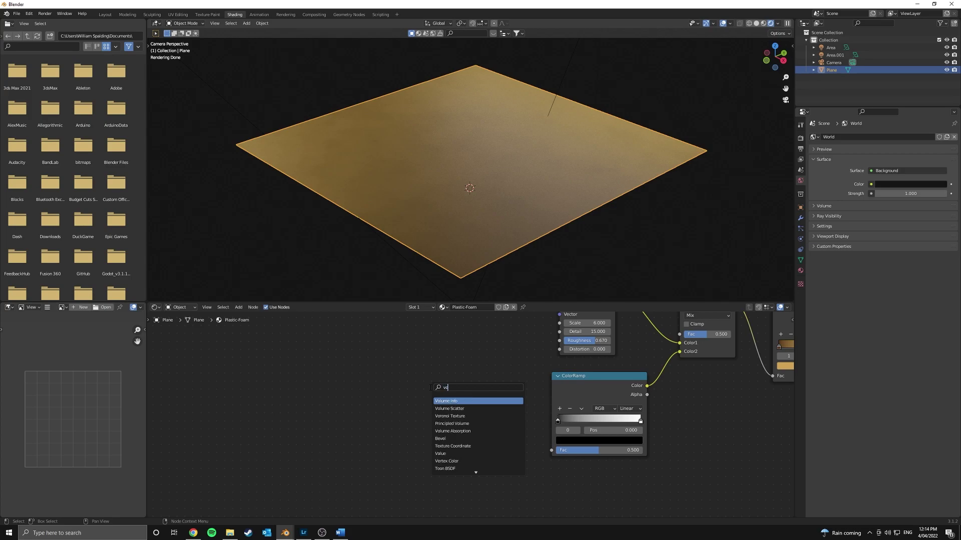
pyautogui.press('Return')
pyautogui.click(430, 391)
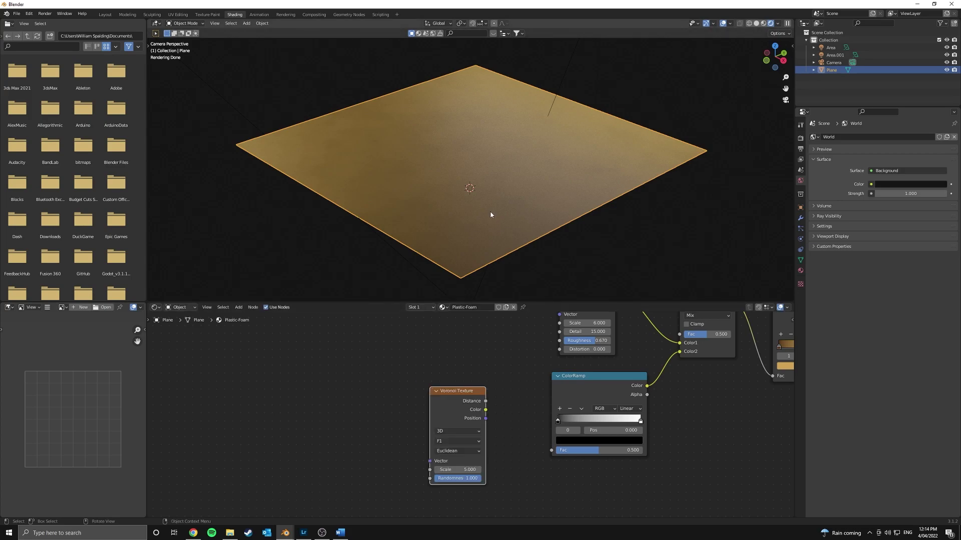
pyautogui.scroll(3, 491, 212)
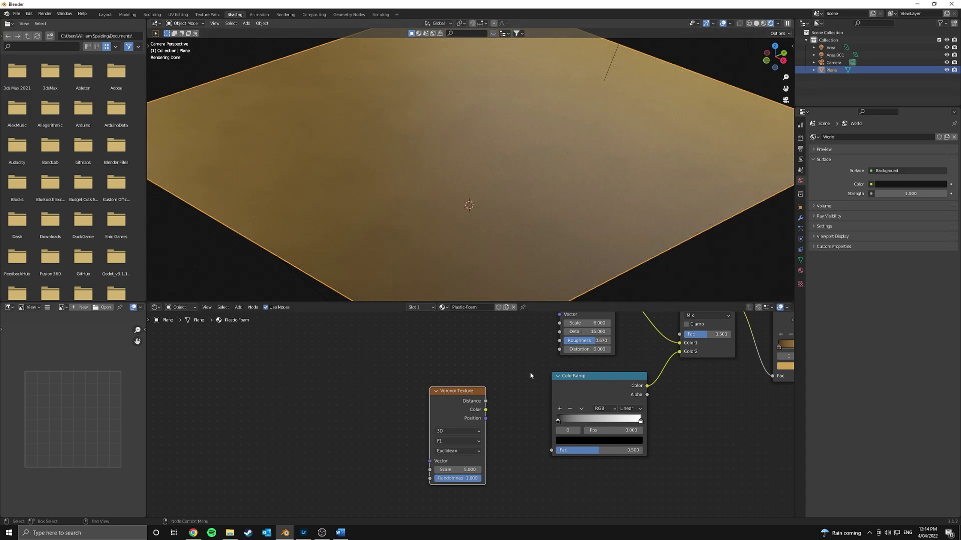
pyautogui.moveTo(485, 409); pyautogui.dragTo(559, 452)
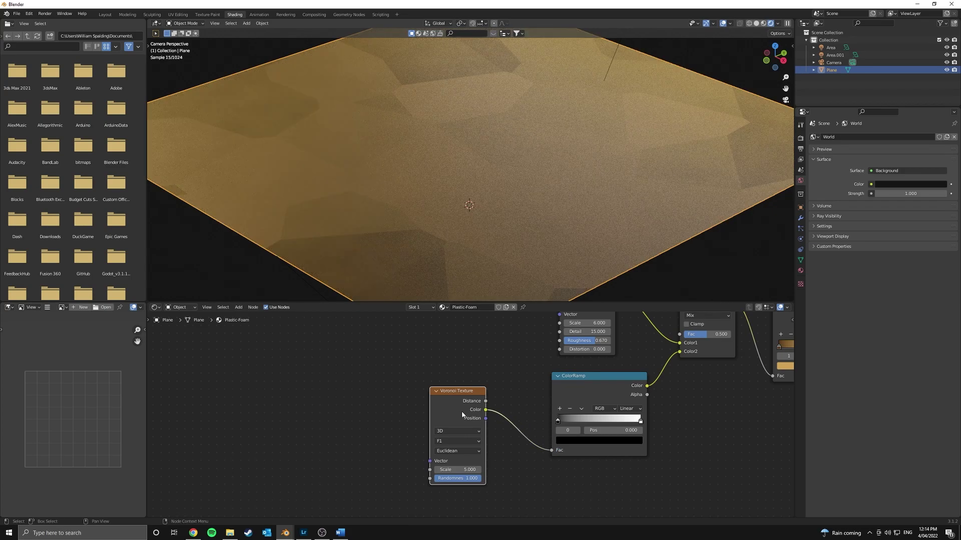
# Step: Connect the Voronoi Texture's Distance output to the black-and-white ColorRamp's Fac input and set its feature output to Smooth F1
pyautogui.moveTo(485, 401); pyautogui.dragTo(552, 450)
pyautogui.scroll(3, 458, 434)
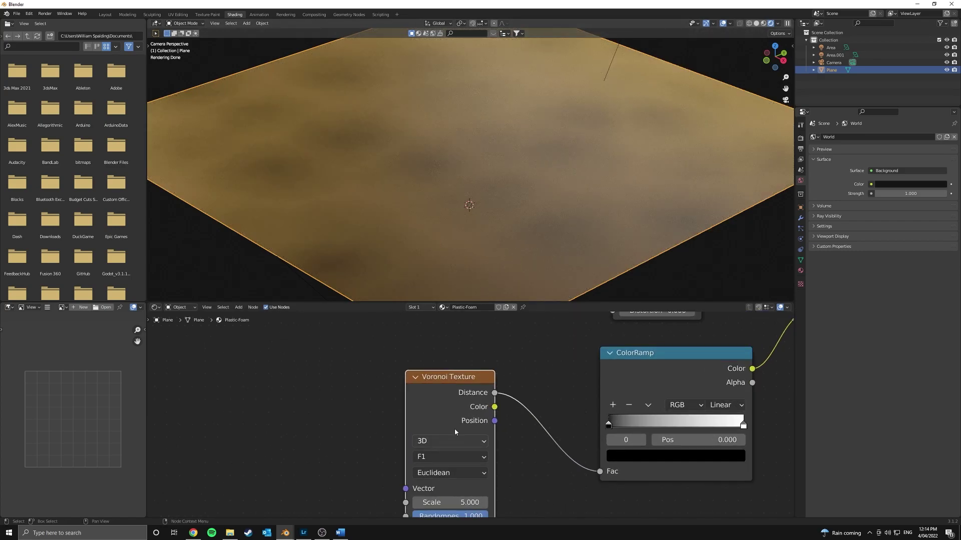
pyautogui.click(438, 460)
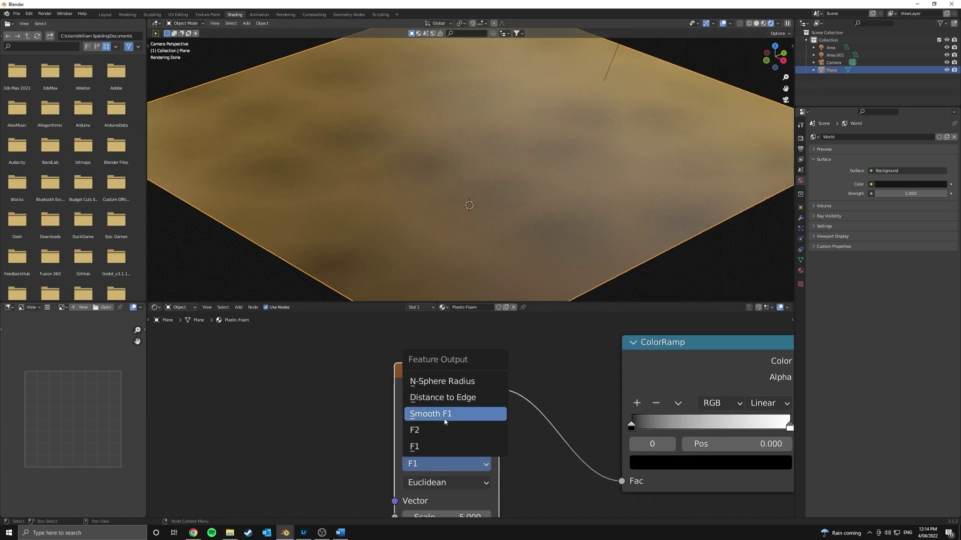
pyautogui.click(445, 411)
pyautogui.moveTo(540, 432); pyautogui.dragTo(561, 332, button='middle')
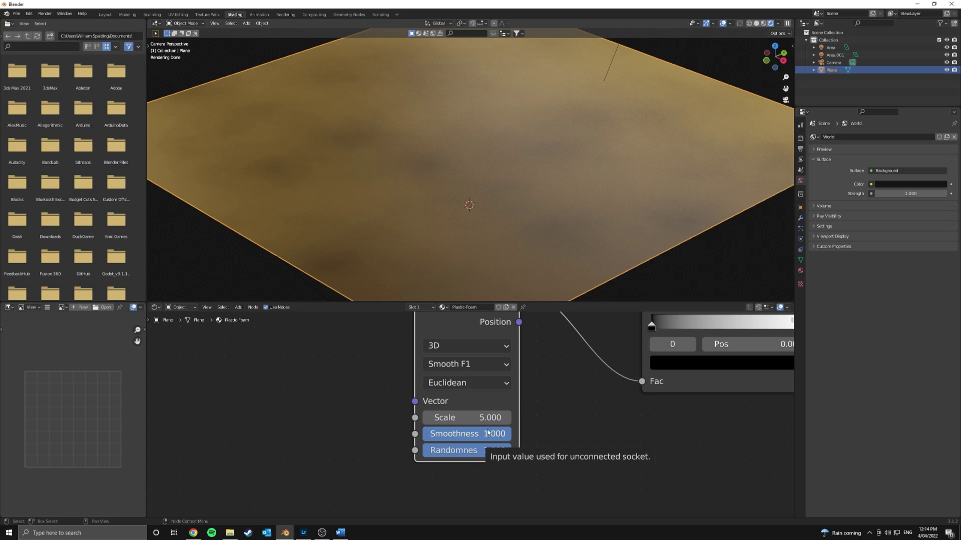
# Step: Set the Voronoi Texture's Scale to 350 and check the fine grain on the plane
pyautogui.click(486, 421)
pyautogui.write('350')
pyautogui.press('BackSpace')
pyautogui.press('BackSpace')
pyautogui.write('50')
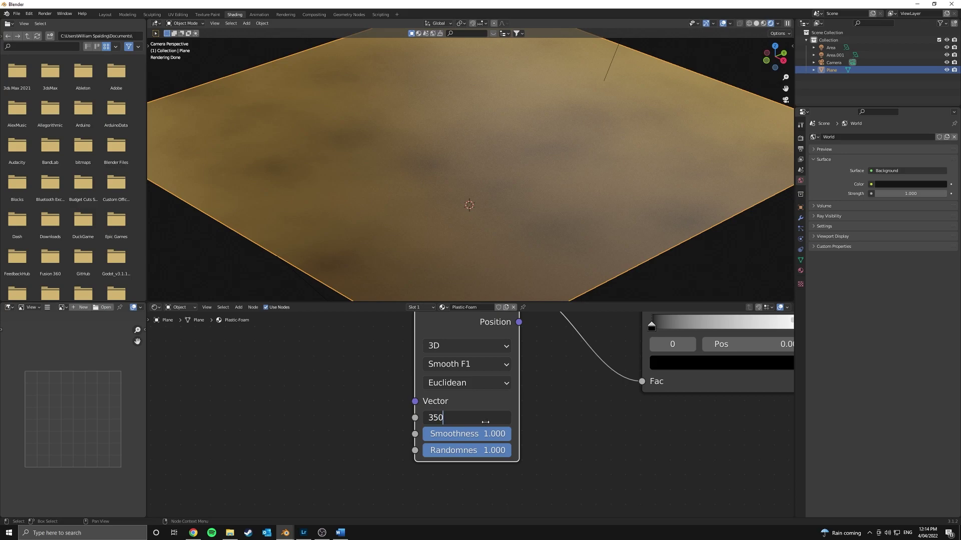
pyautogui.press('Return')
pyautogui.scroll(3, 402, 241)
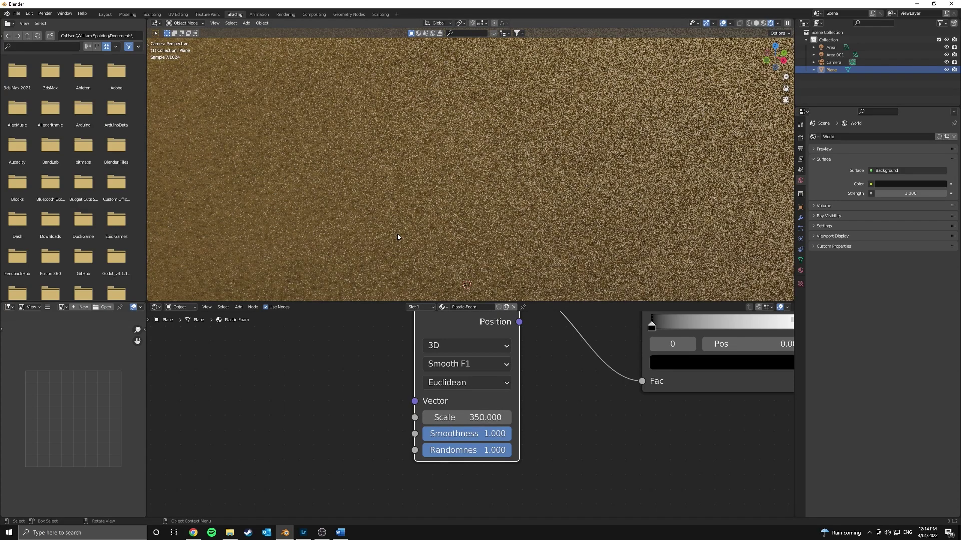
pyautogui.scroll(-5, 425, 176)
# Step: Apply the object transform to the plane
pyautogui.hotkey('ctrl', 's')
pyautogui.press('Escape')
pyautogui.hotkey('ctrl', 'a')
pyautogui.click(459, 151)
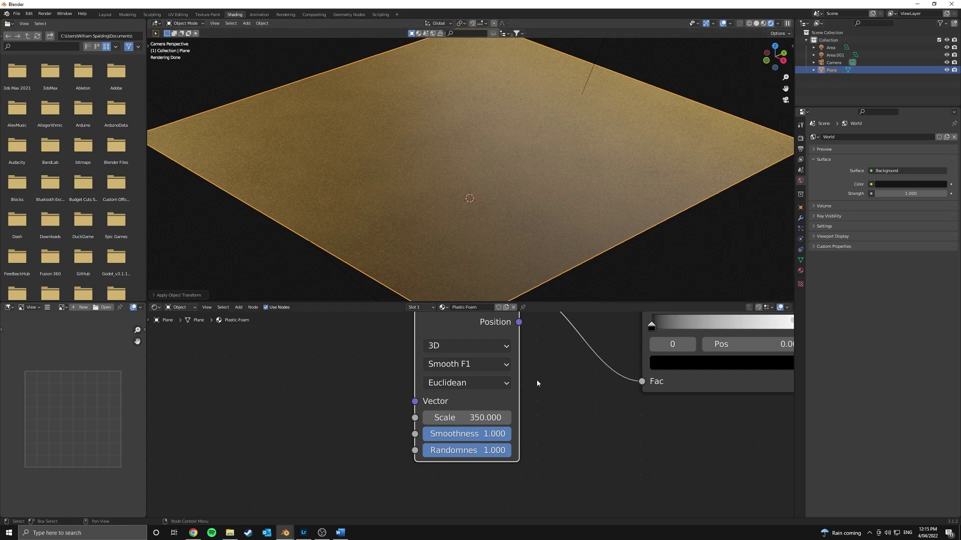
# Step: Lower the Voronoi Texture's Smoothness to 0.708
pyautogui.scroll(2, 516, 390)
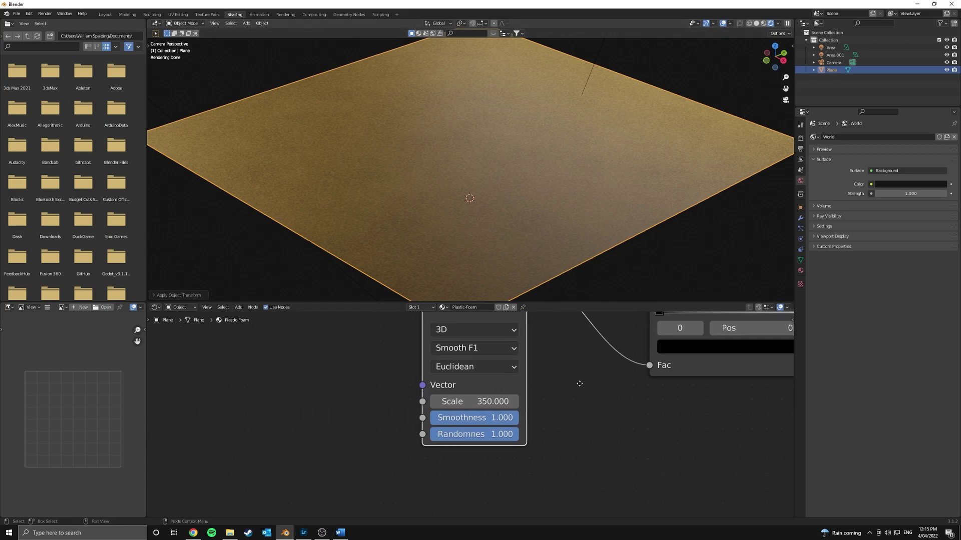
pyautogui.click(513, 406)
pyautogui.press('Return')
pyautogui.moveTo(513, 407); pyautogui.dragTo(485, 404)
pyautogui.scroll(4, 482, 247)
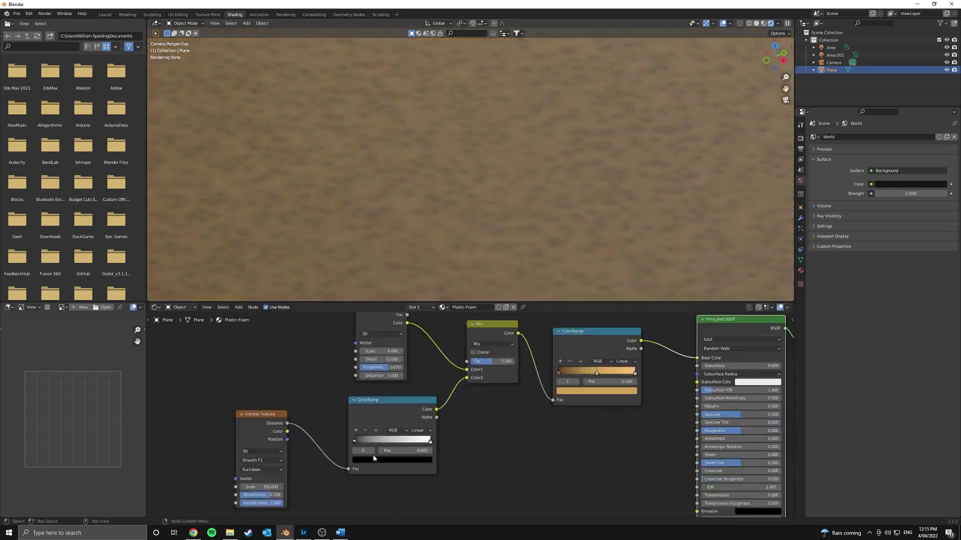
pyautogui.moveTo(373, 456); pyautogui.dragTo(498, 443, button='middle')
pyautogui.scroll(1, 498, 444)
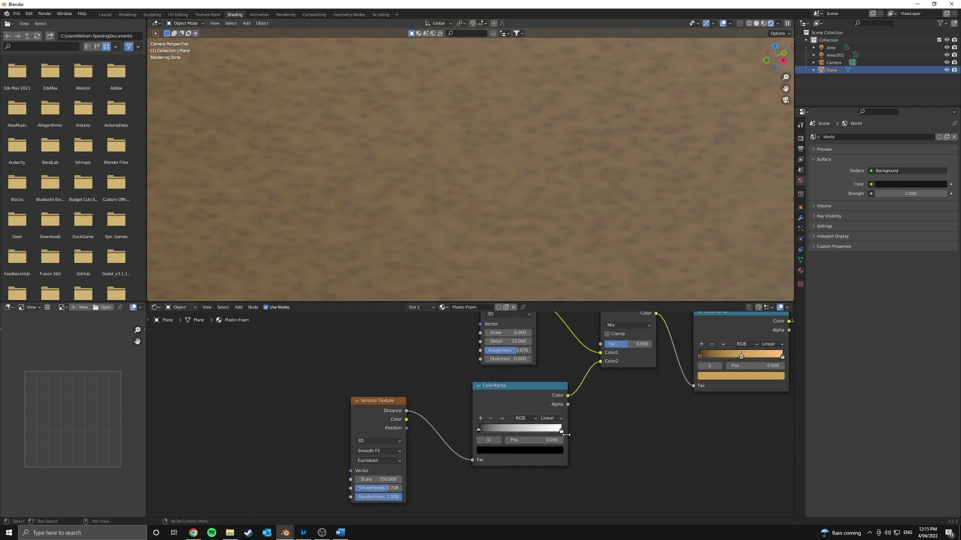
# Step: Preview the black-and-white ColorRamp on the plane and move its black stop to position 0.127
pyautogui.keyDown('ctrl'); pyautogui.keyDown('shift'); pyautogui.click(533, 397); pyautogui.keyUp('shift'); pyautogui.keyUp('ctrl')
pyautogui.moveTo(479, 429); pyautogui.dragTo(493, 429)
pyautogui.moveTo(419, 491); pyautogui.dragTo(521, 430, button='middle')
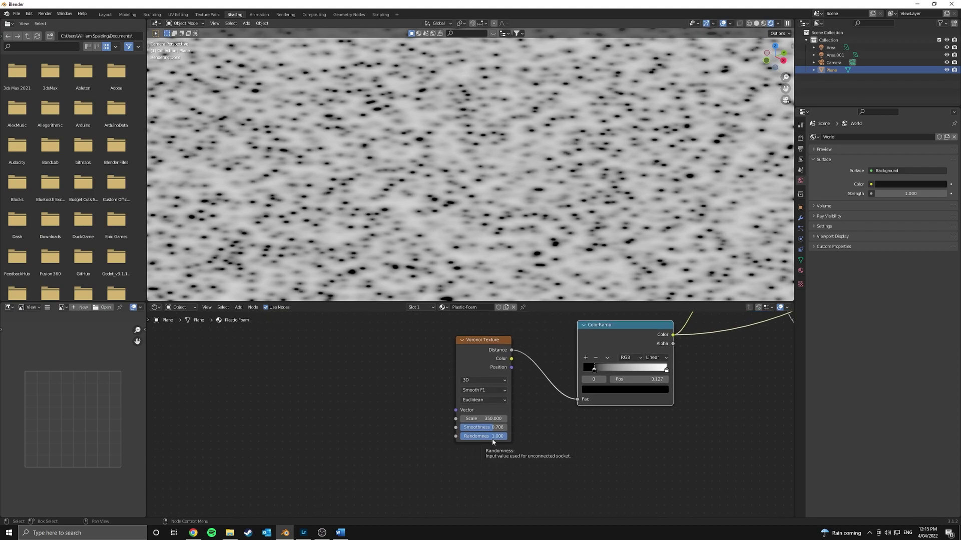
# Step: Set the Voronoi Texture's Randomness to 0.367 and Smoothness to 0.625, and move the black ColorRamp stop to 0.109
pyautogui.moveTo(494, 439)
pyautogui.mouseDown()
pyautogui.moveTo(465, 439)
pyautogui.moveTo(493, 436)
pyautogui.mouseUp()
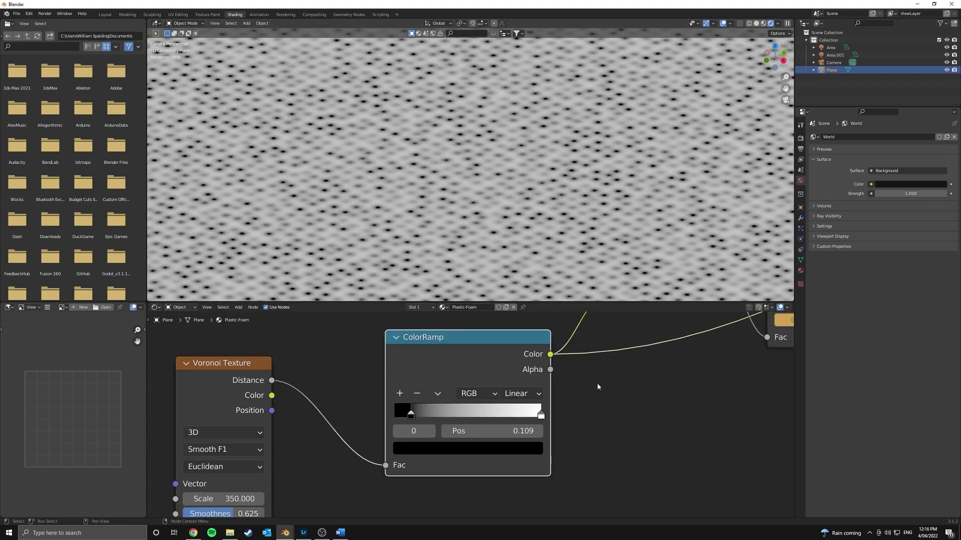
pyautogui.scroll(-16, 599, 384)
pyautogui.moveTo(594, 405); pyautogui.dragTo(567, 390, button='middle')
# Step: Add a Bump node and connect its Normal output to the Principled BSDF's Normal input
pyautogui.hotkey('shift', 'a')
pyautogui.write('bum')
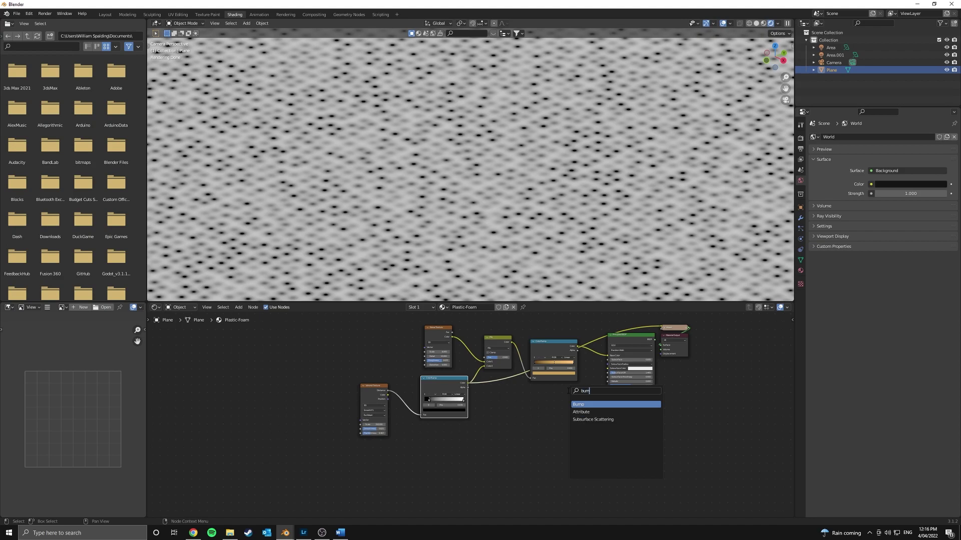
pyautogui.press('Return')
pyautogui.click(564, 404)
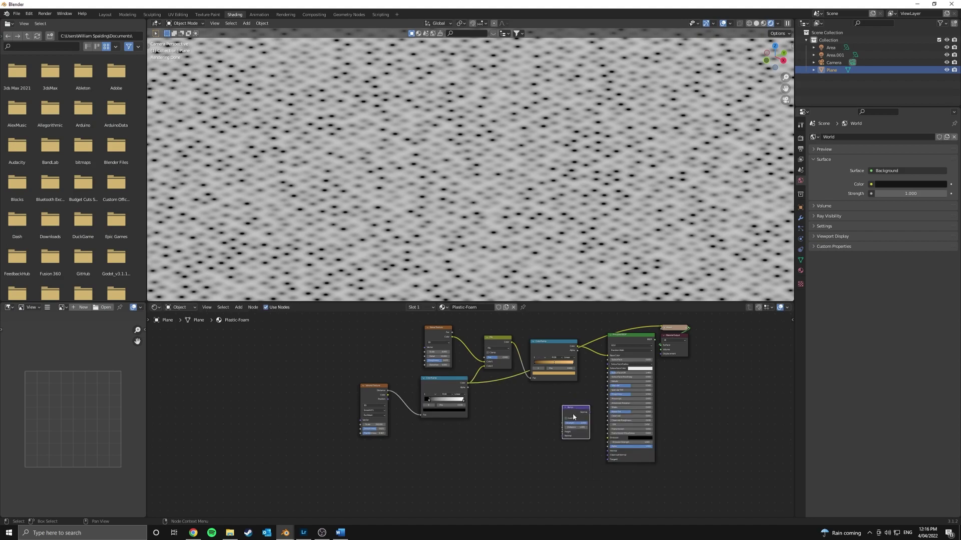
pyautogui.scroll(3, 556, 408)
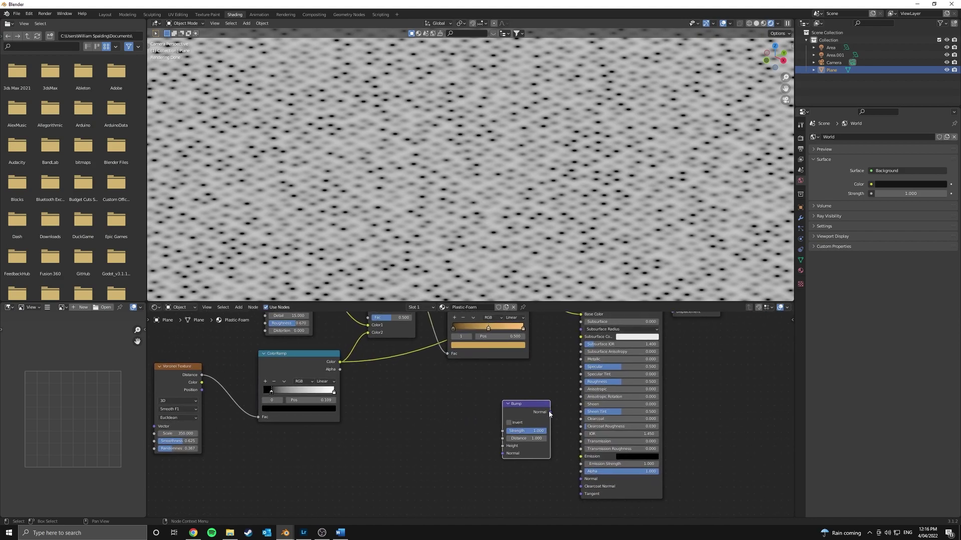
pyautogui.moveTo(549, 413); pyautogui.dragTo(580, 479)
pyautogui.moveTo(526, 400); pyautogui.dragTo(504, 397)
pyautogui.moveTo(467, 365); pyautogui.dragTo(534, 359, button='middle')
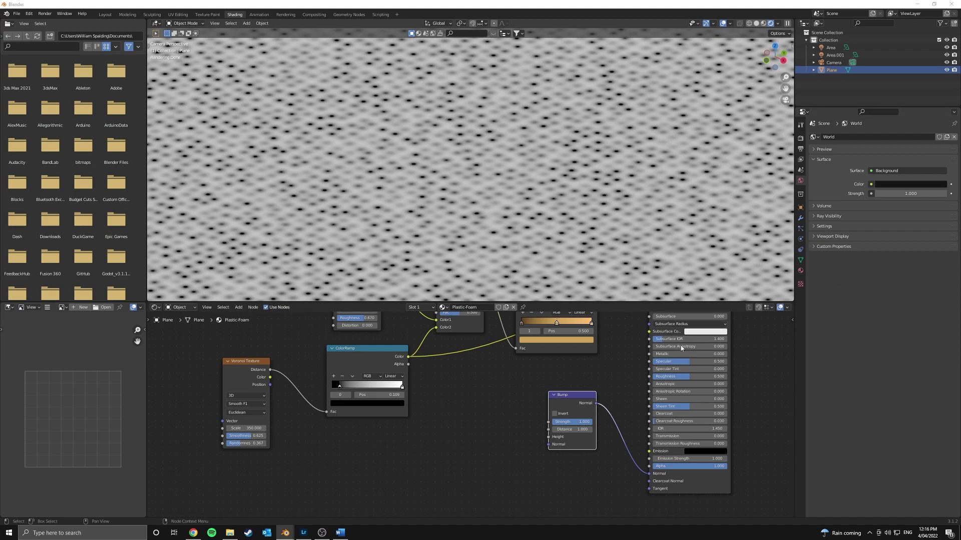
# Step: Connect the black-and-white ColorRamp's Color output to the Bump node's Height and preview the Principled BSDF on the plane
pyautogui.moveTo(407, 358); pyautogui.dragTo(549, 437)
pyautogui.scroll(-3, 585, 369)
pyautogui.moveTo(619, 343); pyautogui.dragTo(517, 373, button='middle')
pyautogui.keyDown('ctrl'); pyautogui.keyDown('shift'); pyautogui.click(506, 369); pyautogui.keyUp('shift'); pyautogui.keyUp('ctrl')
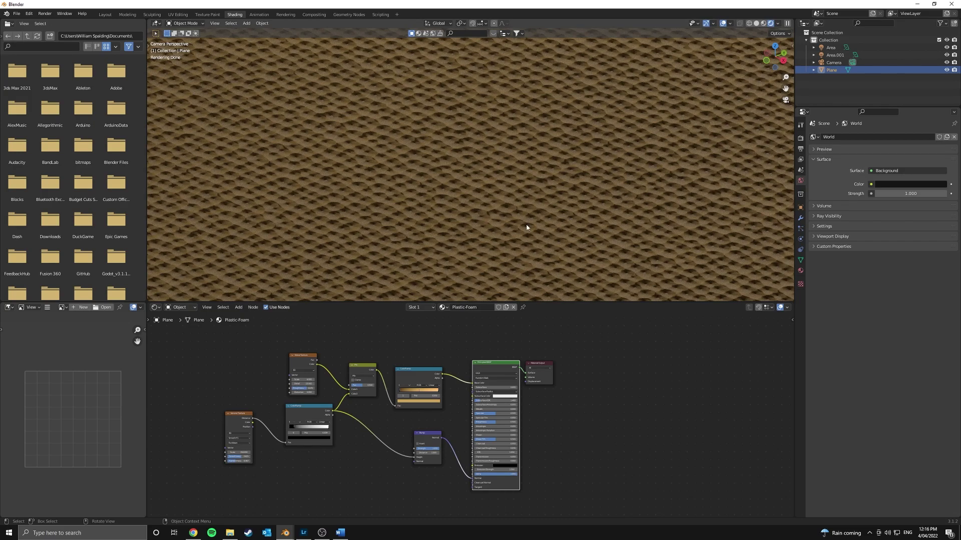
pyautogui.scroll(-3, 486, 257)
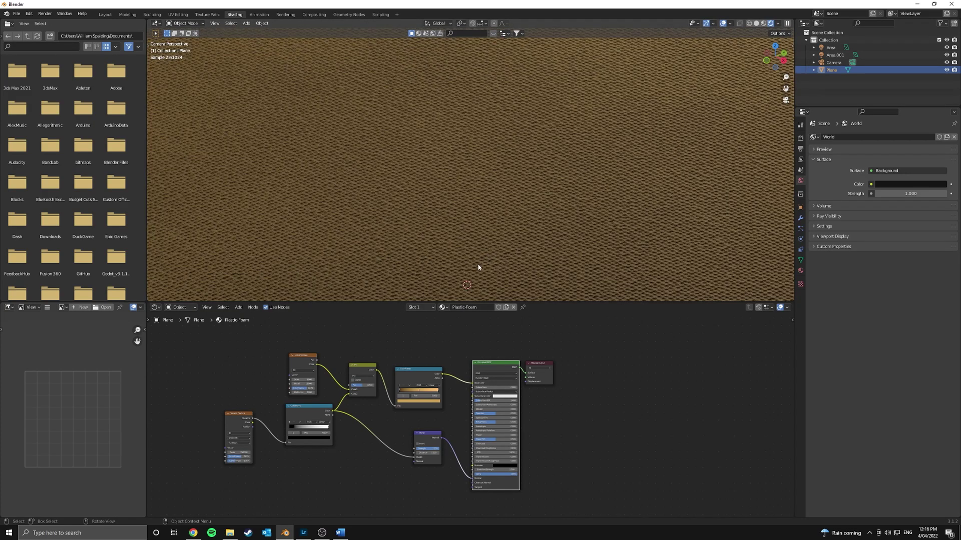
# Step: Reduce the Bump node's Strength to about 0.15, checking the relief on the deselected plane
pyautogui.scroll(4, 551, 438)
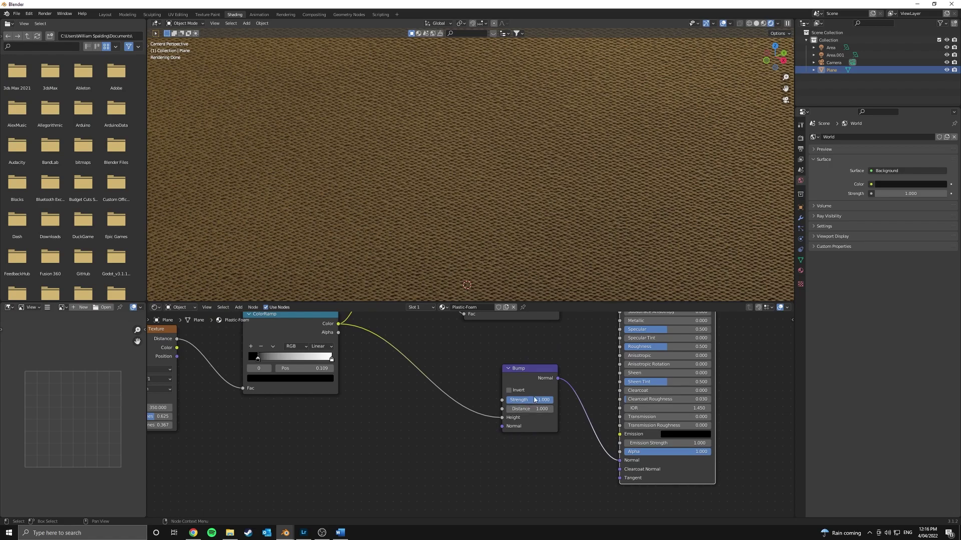
pyautogui.scroll(2, 534, 400)
pyautogui.moveTo(525, 426); pyautogui.dragTo(474, 426)
pyautogui.scroll(3, 540, 217)
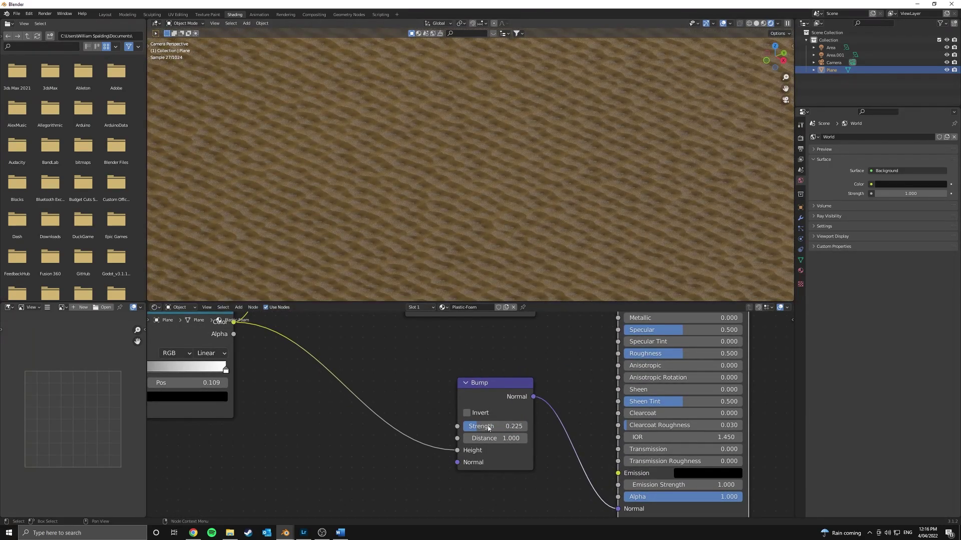
pyautogui.moveTo(488, 429); pyautogui.dragTo(488, 428)
pyautogui.scroll(-5, 498, 243)
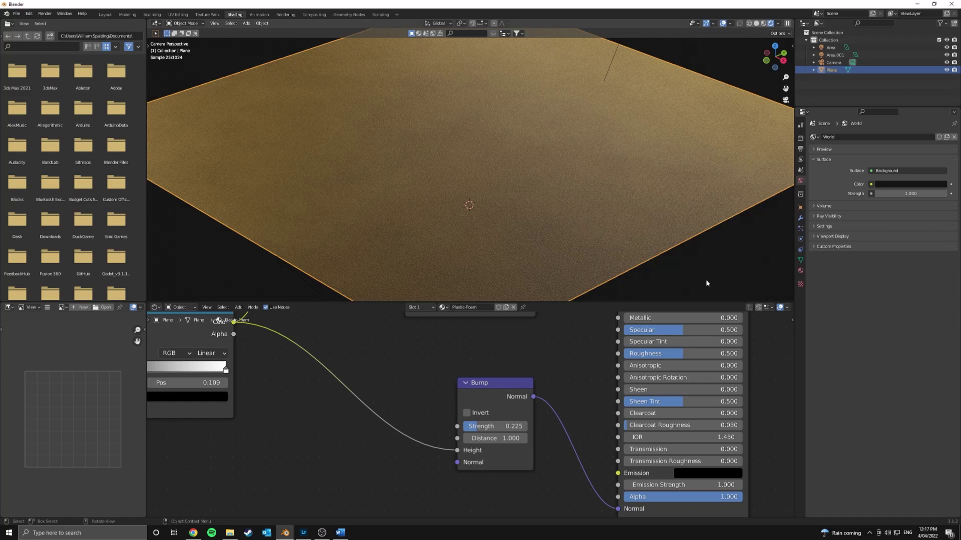
pyautogui.click(713, 284)
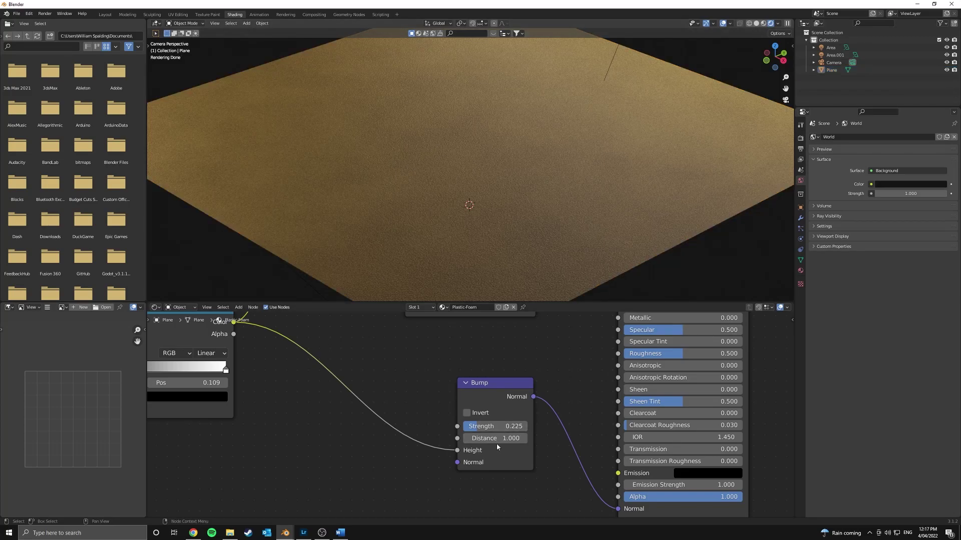
pyautogui.moveTo(500, 427); pyautogui.dragTo(478, 426)
# Step: Set the Principled BSDF's Subsurface value to 0.001
pyautogui.scroll(-8, 545, 344)
pyautogui.moveTo(662, 354); pyautogui.dragTo(578, 356, button='middle')
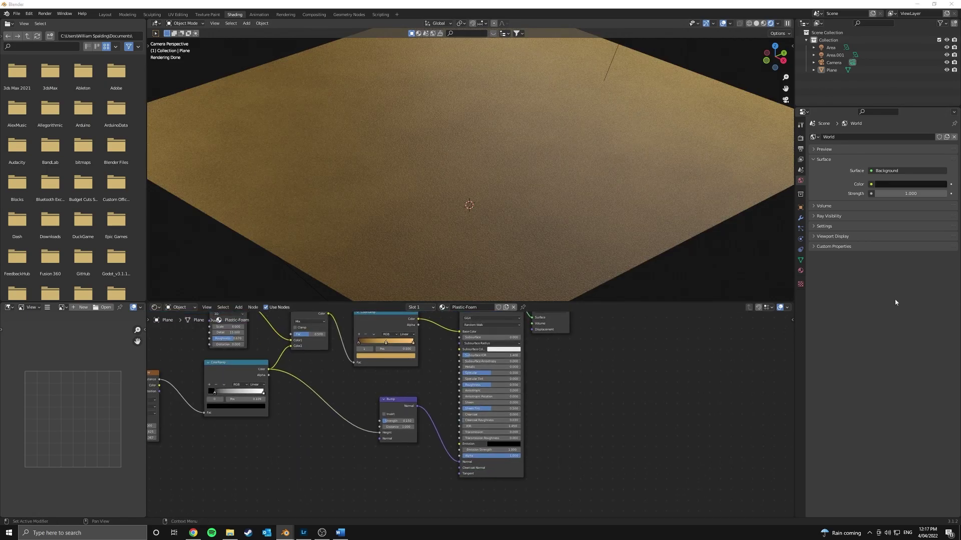
pyautogui.scroll(4, 558, 352)
pyautogui.click(530, 367)
pyautogui.write('1')
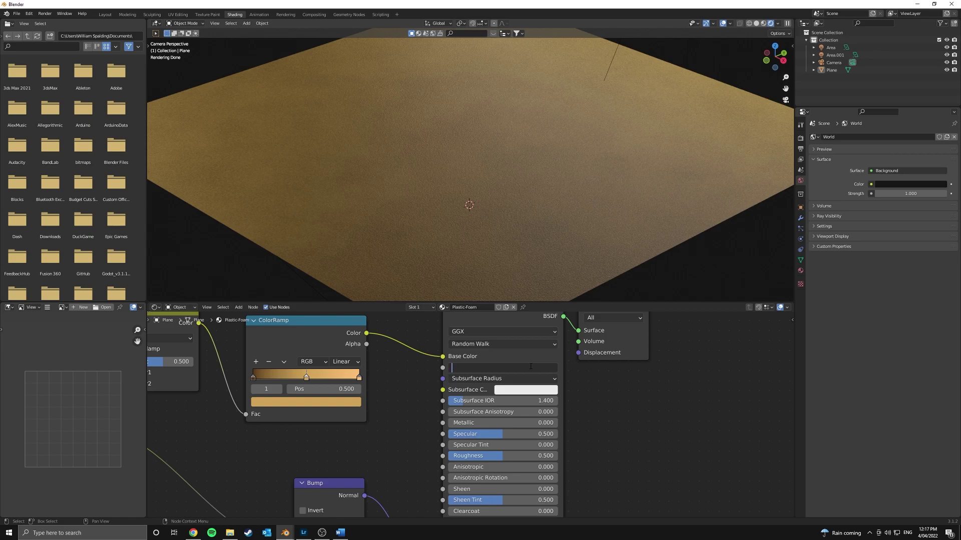
pyautogui.write('0.001')
pyautogui.press('Return')
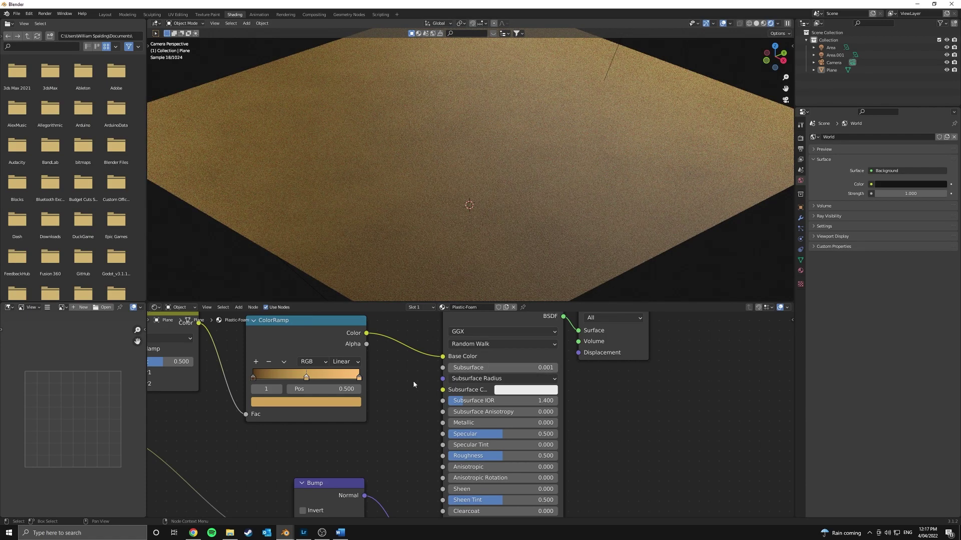
# Step: Set the Principled BSDF's Subsurface Color to a light orange like the foam's base color
pyautogui.click(502, 390)
pyautogui.moveTo(563, 285); pyautogui.dragTo(524, 299)
pyautogui.press('Home')
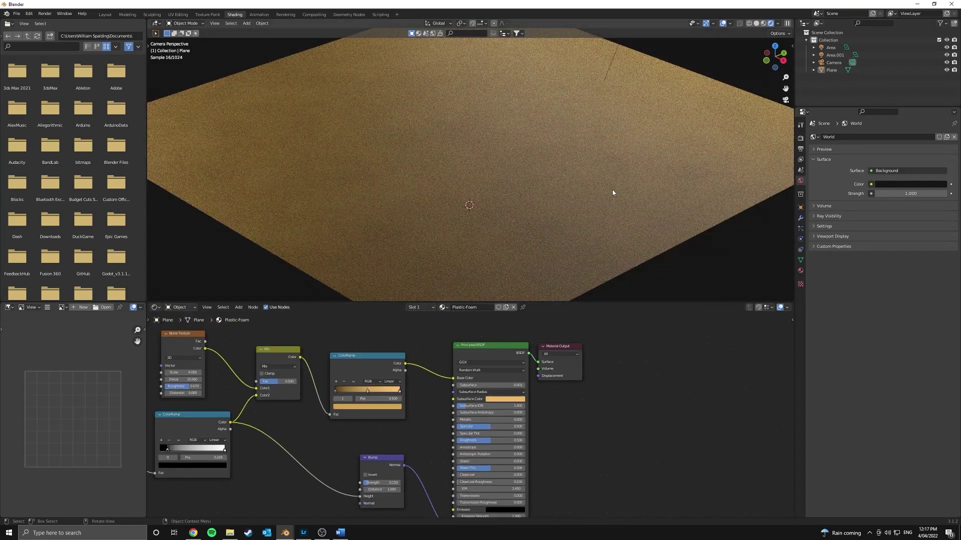
# Step: Examine the foam material on the whole plane from another angle and through the camera
pyautogui.press('Home')
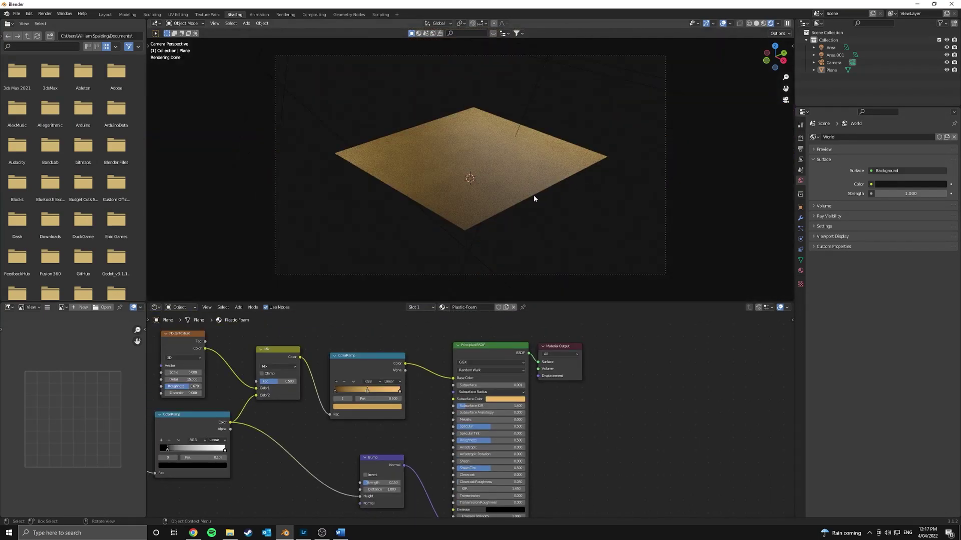
pyautogui.moveTo(534, 195); pyautogui.dragTo(489, 194, button='middle')
pyautogui.scroll(5, 489, 193)
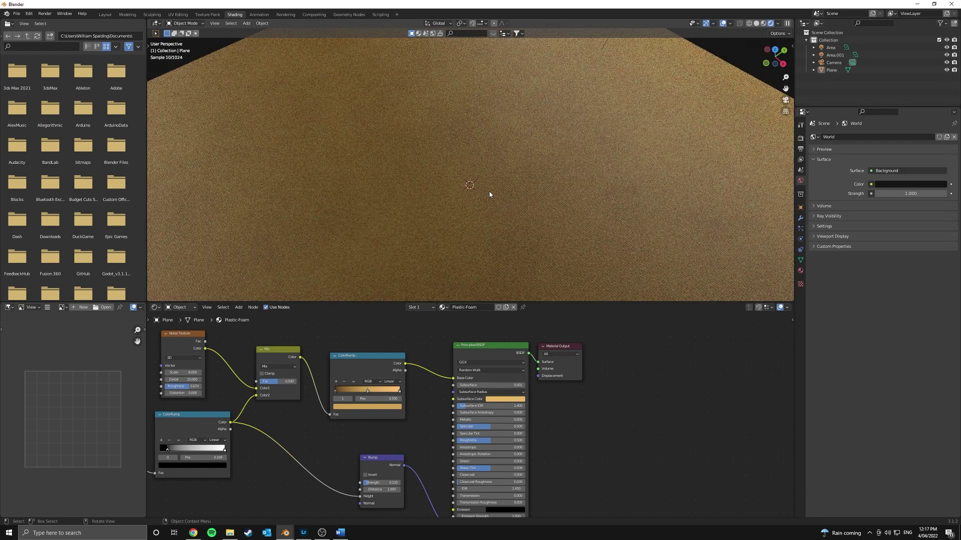
pyautogui.scroll(-5, 488, 191)
pyautogui.moveTo(488, 191); pyautogui.dragTo(497, 175, button='middle')
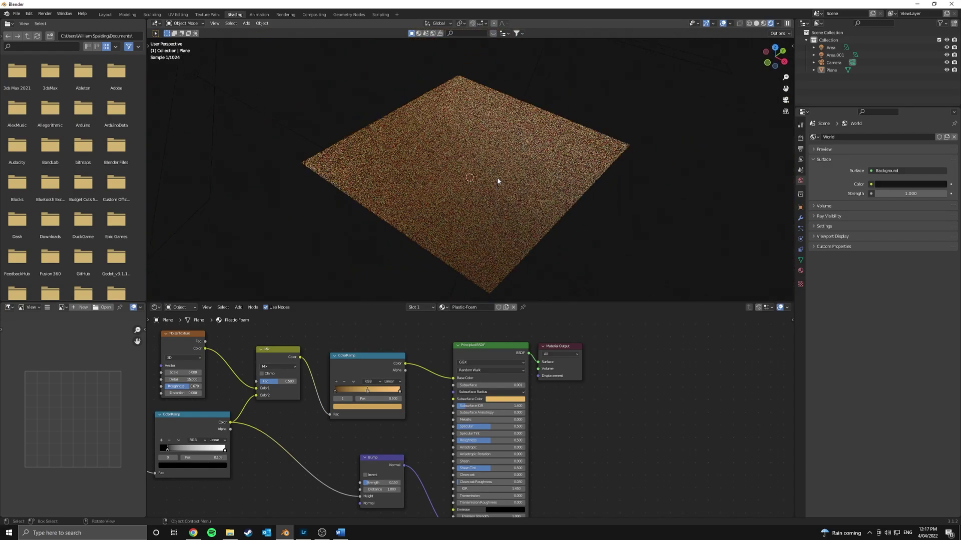
pyautogui.press('KP_0')
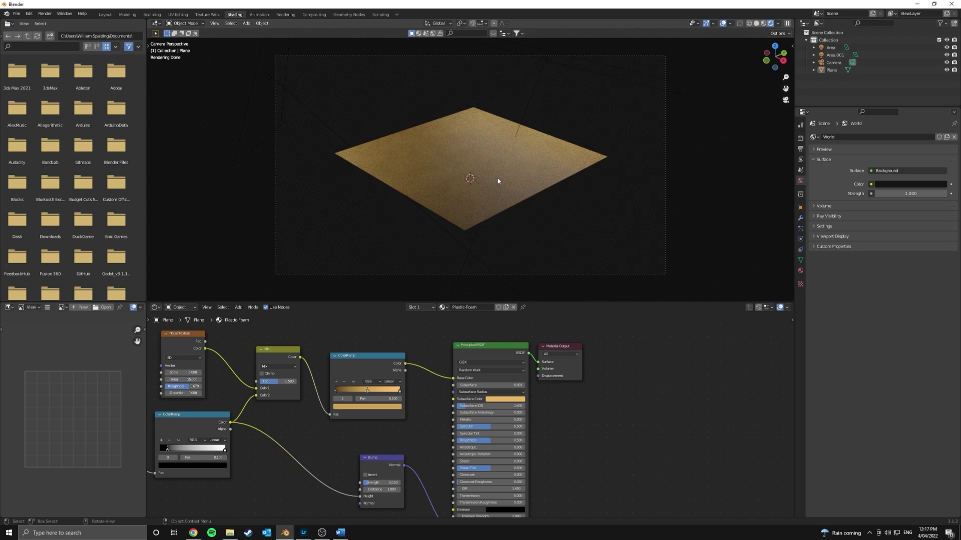
# Step: Switch the viewport to solid shading and add a second plane
pyautogui.press('z')
pyautogui.click(614, 171)
pyautogui.hotkey('shift', 'a')
pyautogui.moveTo(609, 176)
pyautogui.click(638, 175)
pyautogui.scroll(-4, 611, 159)
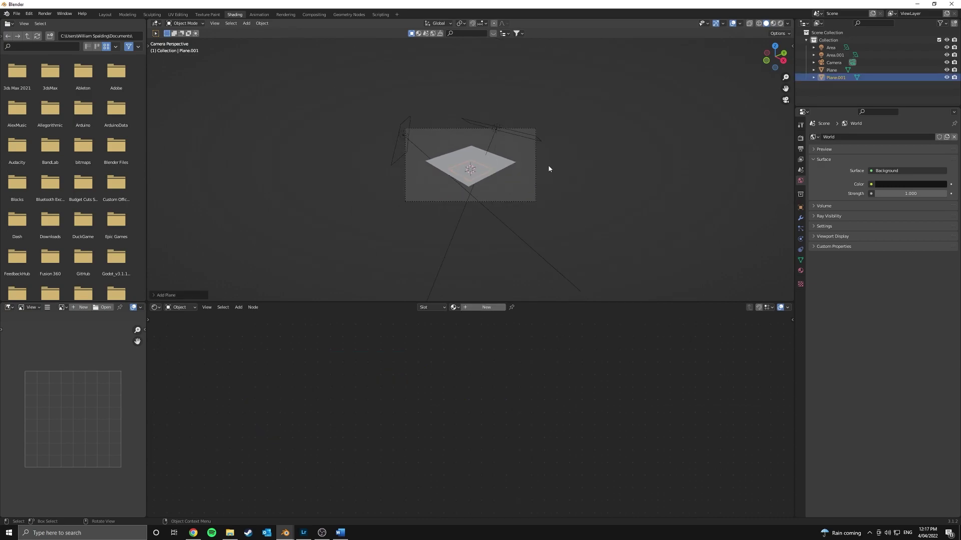
# Step: Move the new plane down along the Z axis so it sits beneath the foam plane
pyautogui.moveTo(549, 168); pyautogui.dragTo(548, 145, button='middle')
pyautogui.press('g')
pyautogui.press('z')
pyautogui.click(543, 186)
pyautogui.scroll(-1, 544, 187)
pyautogui.scroll(3, 540, 190)
# Step: Scale the new plane up into a large floor and reposition it around the foam plane
pyautogui.press('s')
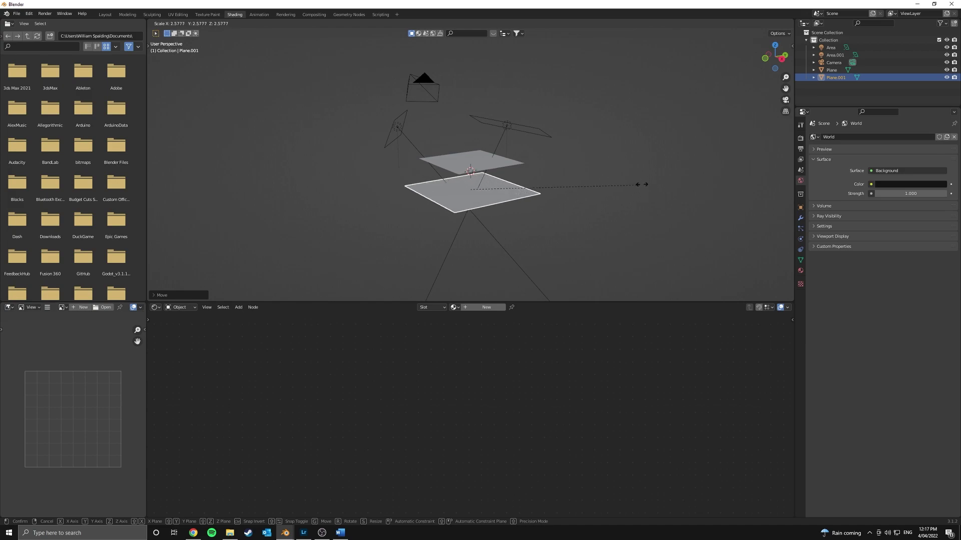
pyautogui.click(756, 167)
pyautogui.moveTo(740, 170); pyautogui.dragTo(618, 191, button='middle')
pyautogui.press('g')
pyautogui.click(638, 169)
pyautogui.press('s')
pyautogui.click(634, 194)
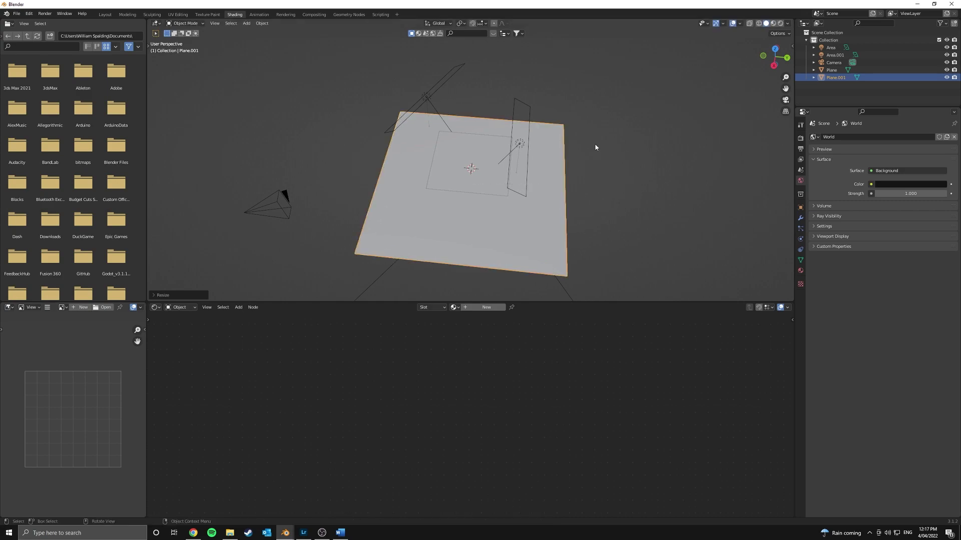
# Step: In Edit Mode, extrude the floor plane's two adjacent back edges upward about 6.7 m along Z as backdrop walls
pyautogui.press('Tab')
pyautogui.press('2')
pyautogui.hotkey('alt', 'a')
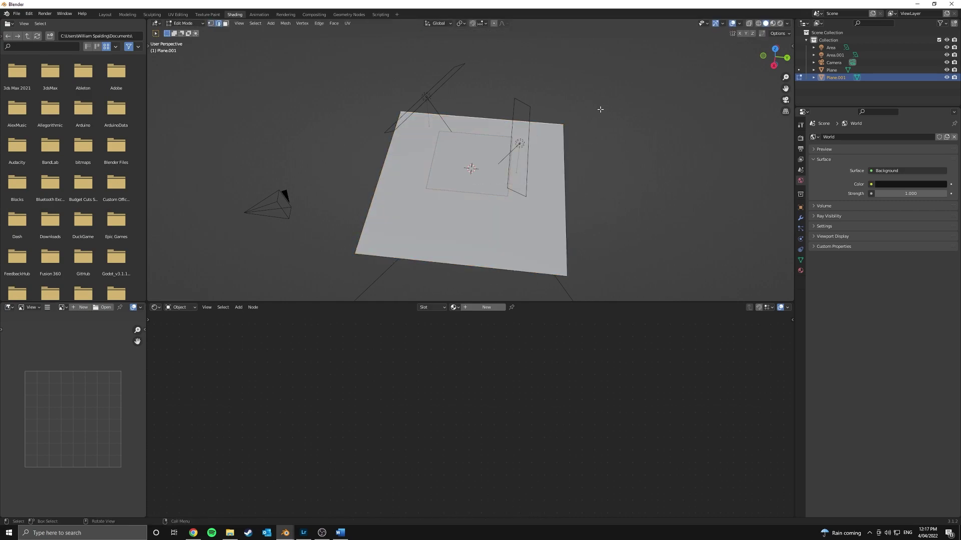
pyautogui.keyDown('shift'); pyautogui.click(564, 137); pyautogui.keyUp('shift')
pyautogui.scroll(-2, 567, 141)
pyautogui.moveTo(569, 159); pyautogui.dragTo(612, 130, button='middle')
pyautogui.press('e')
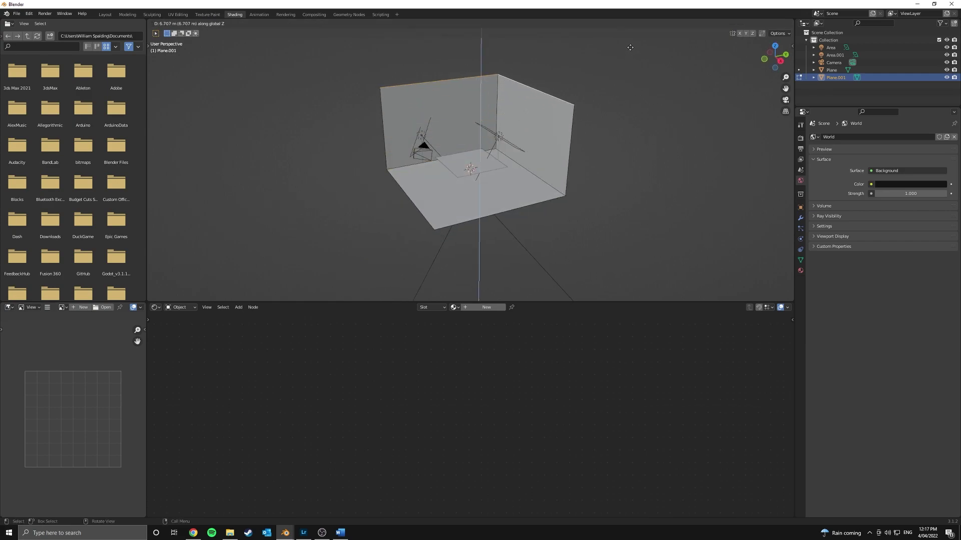
pyautogui.click(556, 135)
# Step: Bevel the backdrop's two floor edges and the vertical corner edge with multiple segments into a wide, smooth curve
pyautogui.click(521, 161)
pyautogui.keyDown('shift'); pyautogui.click(497, 108); pyautogui.keyUp('shift')
pyautogui.scroll(5, 410, 170)
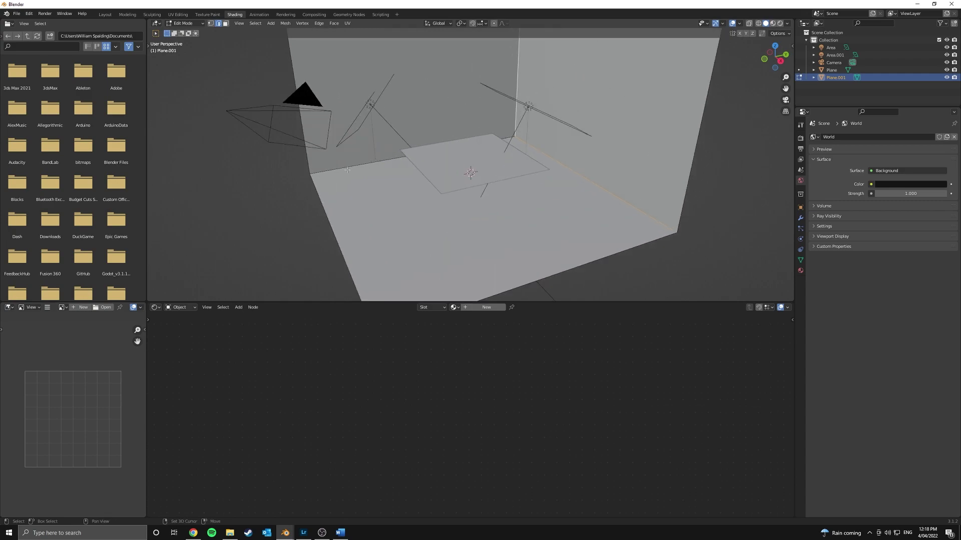
pyautogui.moveTo(340, 168); pyautogui.dragTo(567, 153, button='middle')
pyautogui.hotkey('ctrl', 'b')
pyautogui.scroll(11, 595, 161)
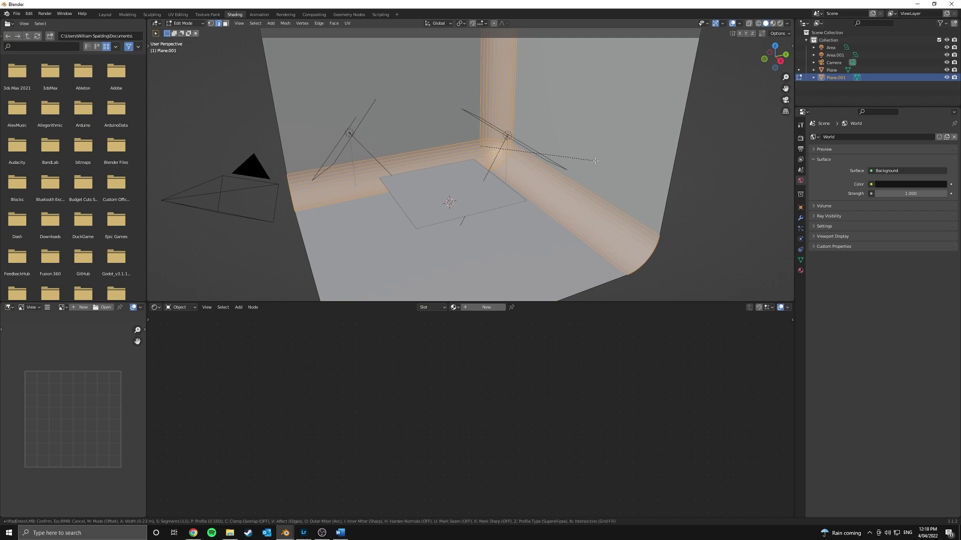
pyautogui.click(600, 162)
# Step: Leave Edit Mode and shade the curved backdrop smooth
pyautogui.press('Tab')
pyautogui.rightClick(601, 162)
pyautogui.click(600, 163)
# Step: Switch the viewport to rendered shading and view the foam plane and backdrop through the camera
pyautogui.scroll(-5, 615, 173)
pyautogui.moveTo(624, 176)
pyautogui.mouseDown(button='middle')
pyautogui.moveTo(680, 170)
pyautogui.moveTo(647, 165)
pyautogui.mouseUp(button='middle')
pyautogui.press('KP_0')
pyautogui.press('z')
pyautogui.click(440, 144)
pyautogui.press('KP_0')
pyautogui.moveTo(593, 164); pyautogui.dragTo(607, 187, button='middle')
pyautogui.scroll(-6, 605, 182)
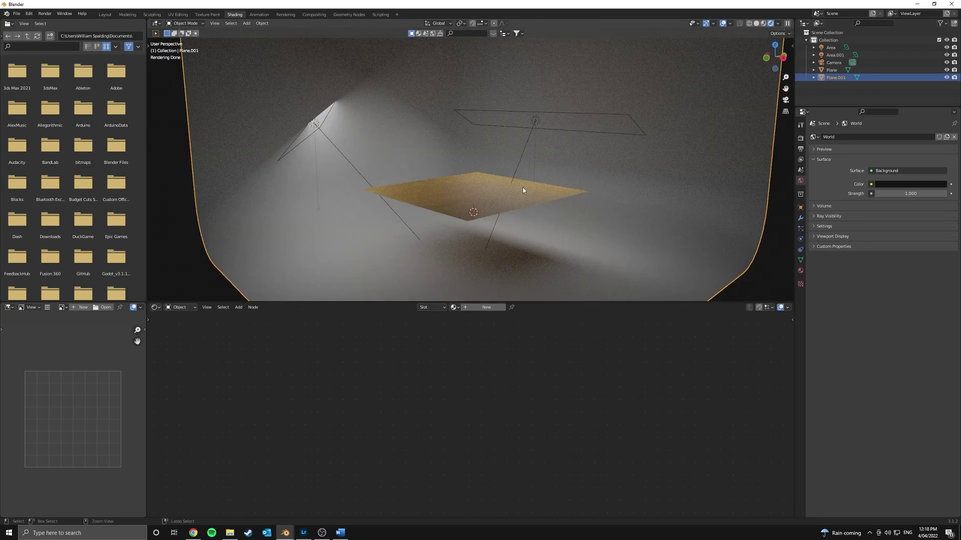
pyautogui.press('KP_0')
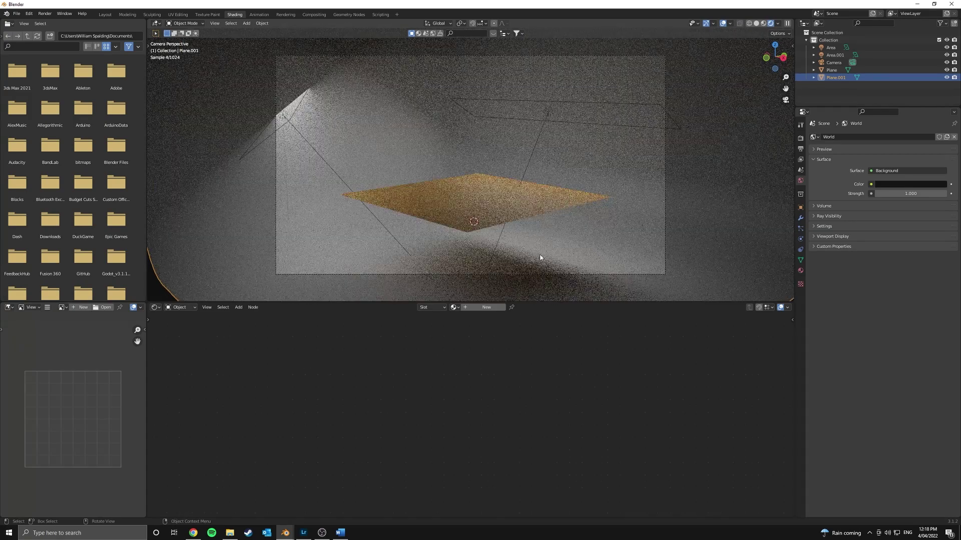
# Step: Select the camera and set the render output resolution to 2048 × 2048 px
pyautogui.click(529, 274)
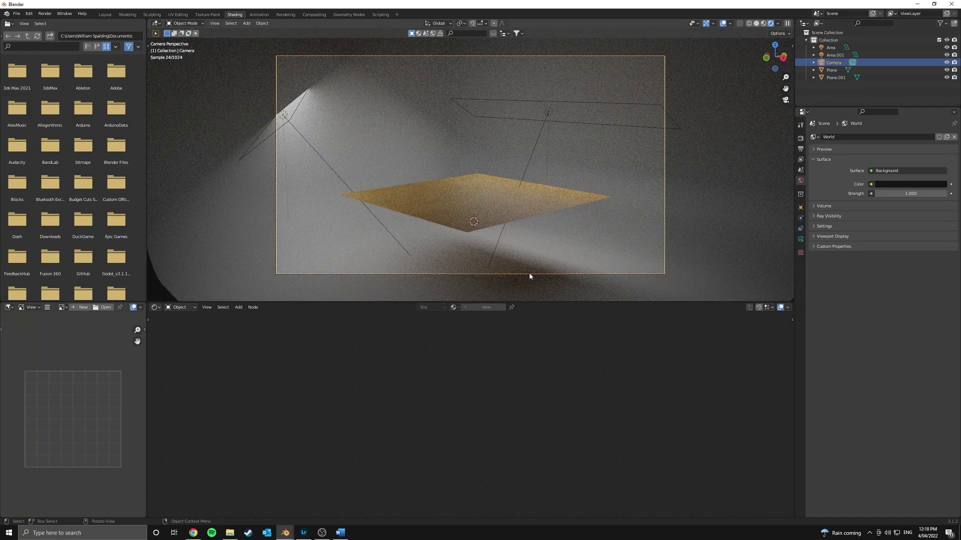
pyautogui.click(800, 240)
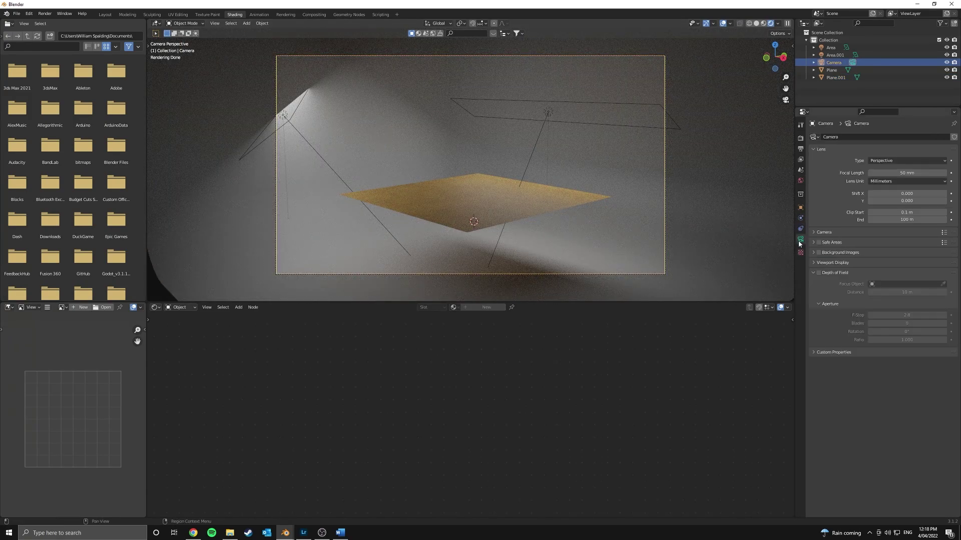
pyautogui.click(800, 150)
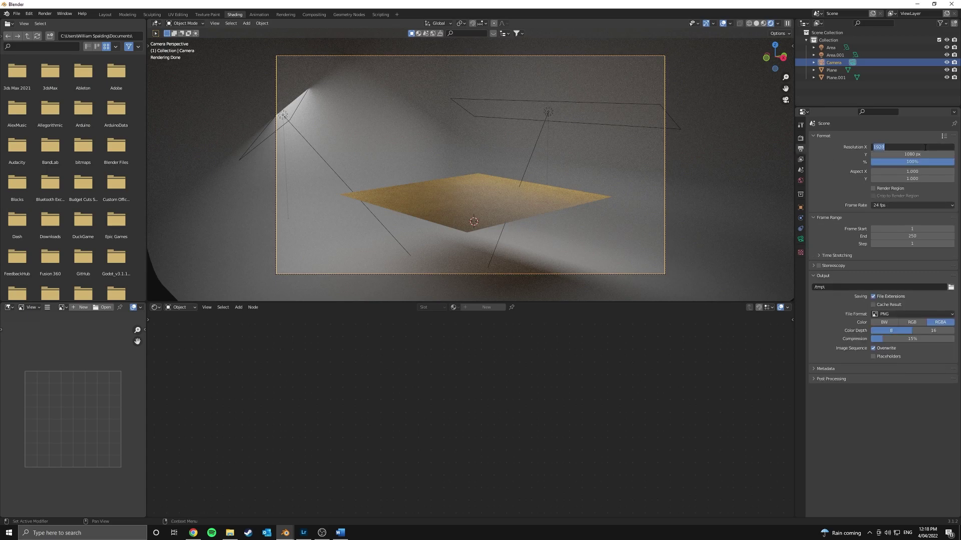
pyautogui.click(925, 147)
pyautogui.write('2048')
pyautogui.press('Return')
pyautogui.moveTo(901, 147); pyautogui.dragTo(871, 155)
pyautogui.press('Return')
# Step: Try a render output resolution of 1024 × 1024 px
pyautogui.click(900, 147)
pyautogui.write('1024')
pyautogui.press('Return')
pyautogui.moveTo(901, 148); pyautogui.dragTo(901, 153)
pyautogui.press('Return')
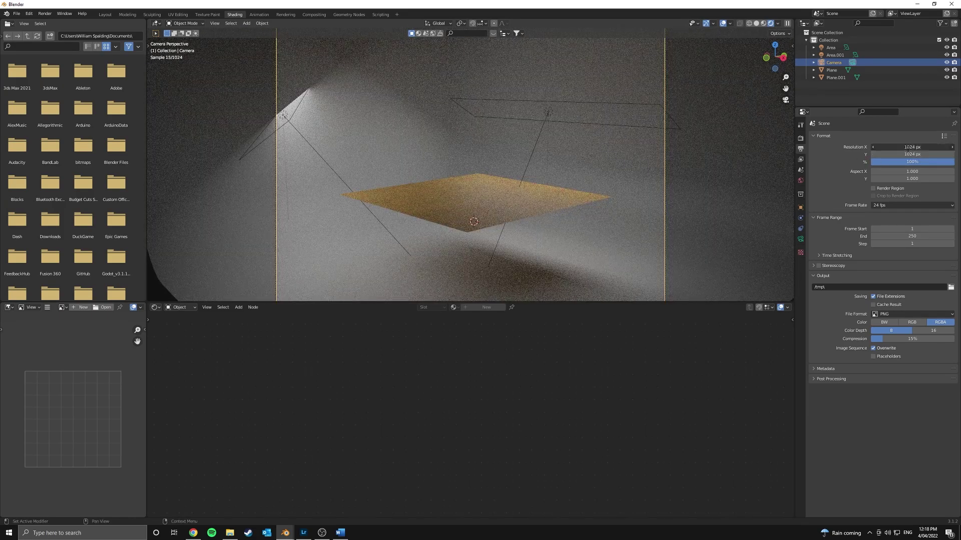
# Step: Set the render output resolution back to 2048 × 2048 px
pyautogui.click(907, 149)
pyautogui.write('2048')
pyautogui.press('Return')
pyautogui.moveTo(906, 147); pyautogui.dragTo(907, 155)
pyautogui.press('Return')
# Step: Move the camera about 0.9 m along its local Z axis so the foam plane fills slightly more of the frame
pyautogui.scroll(-3, 604, 212)
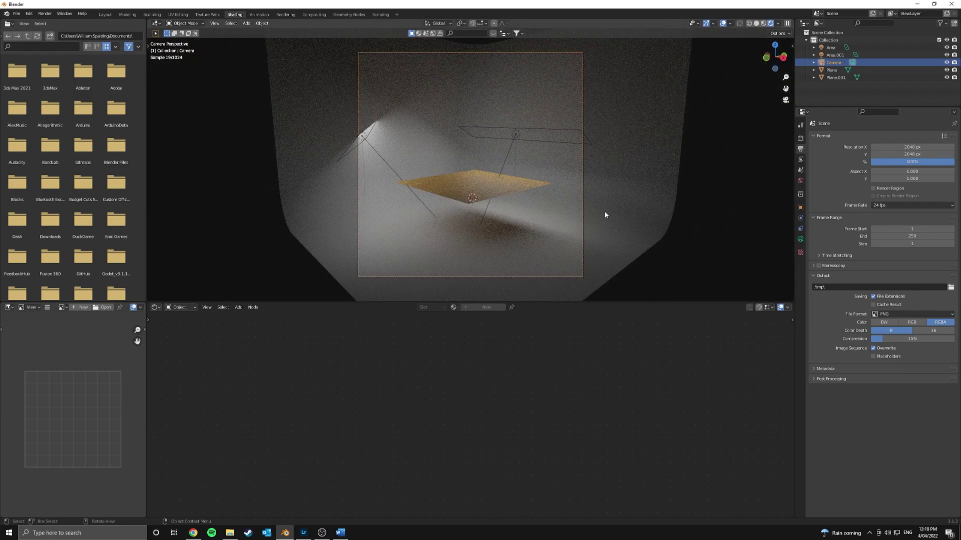
pyautogui.press('g')
pyautogui.press('z')
pyautogui.press('z')
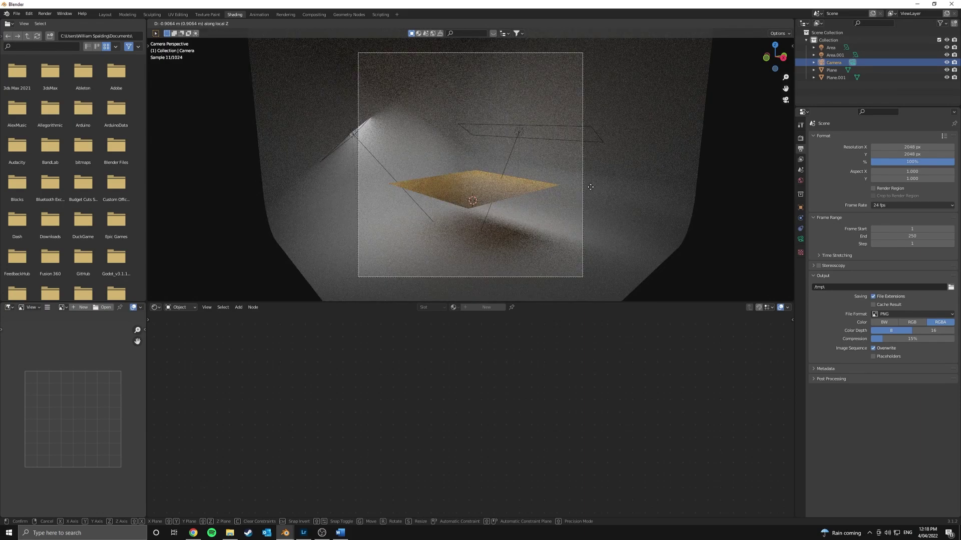
pyautogui.click(561, 185)
# Step: Duplicate the area light over the foam plane upward along Z and rotate the copy about X to face straight down
pyautogui.click(517, 183)
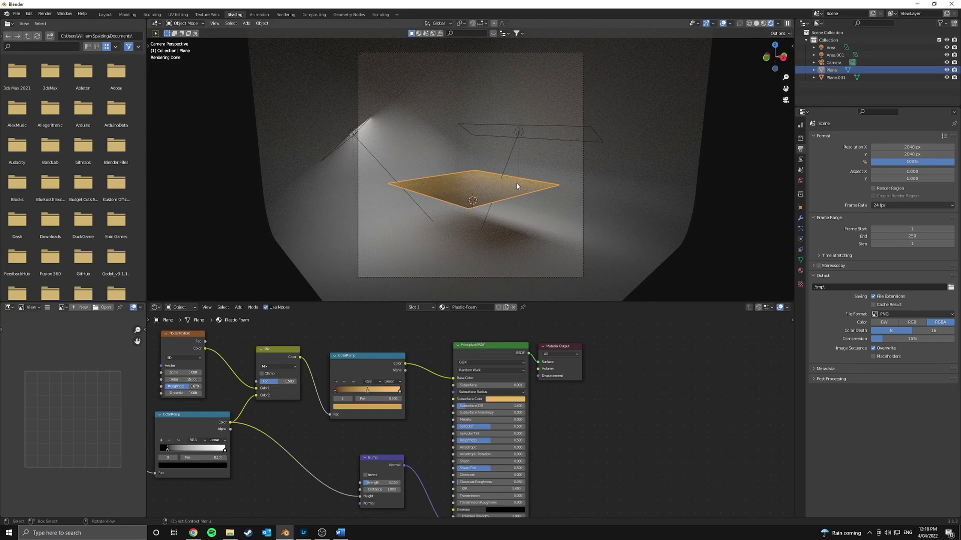
pyautogui.click(523, 134)
pyautogui.moveTo(622, 180); pyautogui.dragTo(542, 206, button='middle')
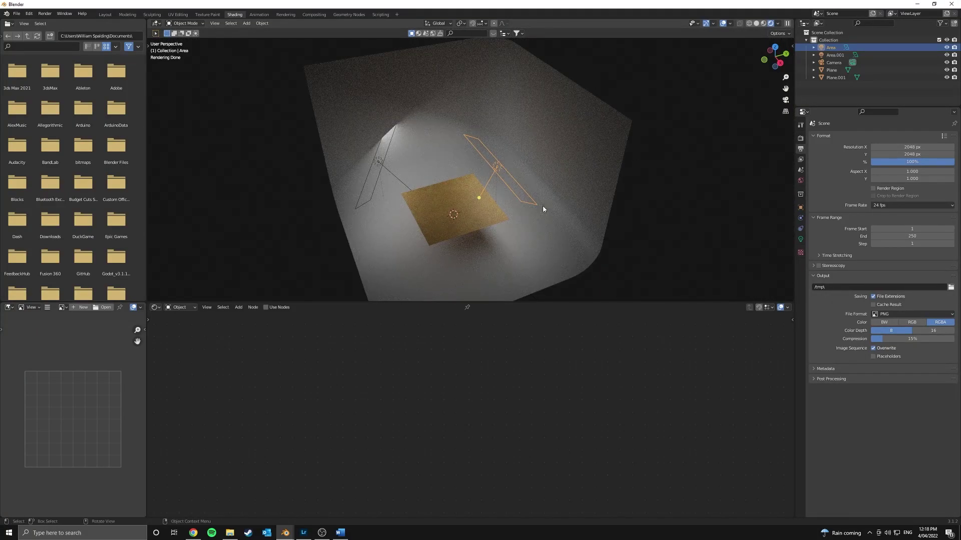
pyautogui.moveTo(562, 165)
pyautogui.mouseDown(button='middle')
pyautogui.moveTo(538, 167)
pyautogui.moveTo(545, 161)
pyautogui.mouseUp(button='middle')
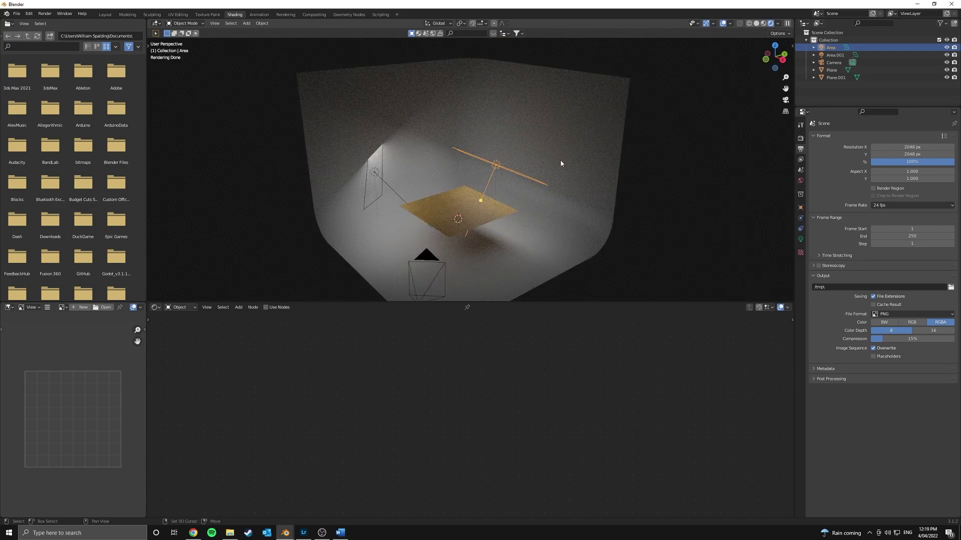
pyautogui.hotkey('shift', 'd')
pyautogui.press('z')
pyautogui.click(552, 125)
pyautogui.press('r')
pyautogui.press('x')
pyautogui.click(745, 257)
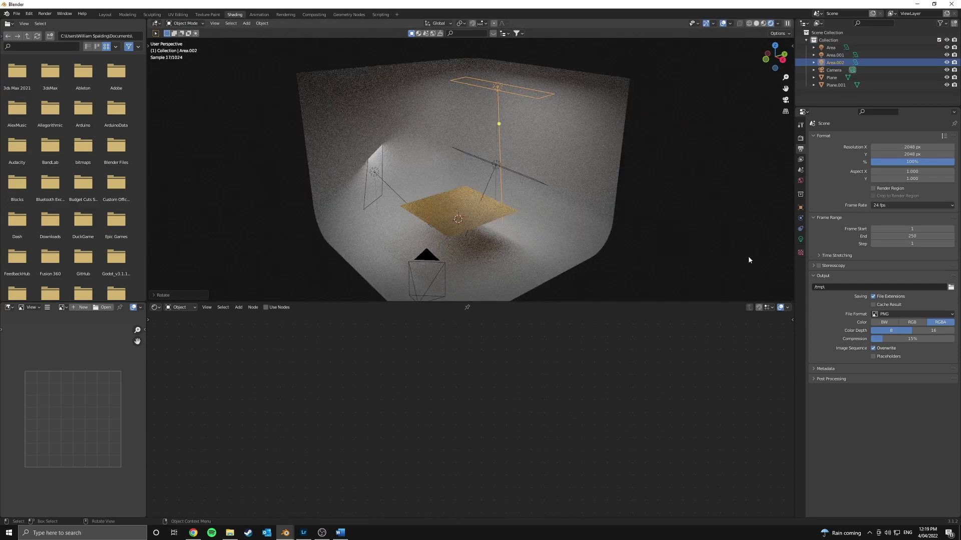
# Step: Set the new overhead area light's power to 200 W and return to the camera view
pyautogui.click(801, 240)
pyautogui.click(904, 189)
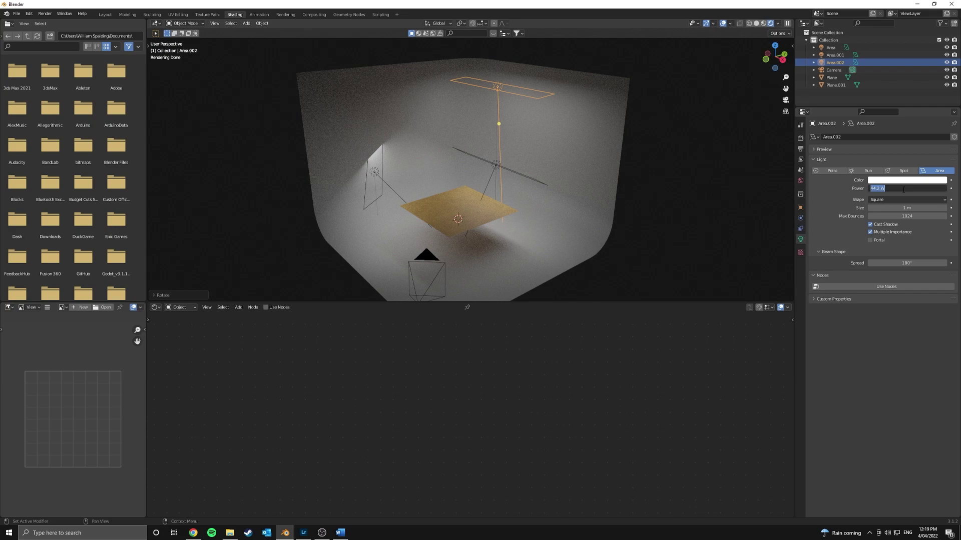
pyautogui.press('Return')
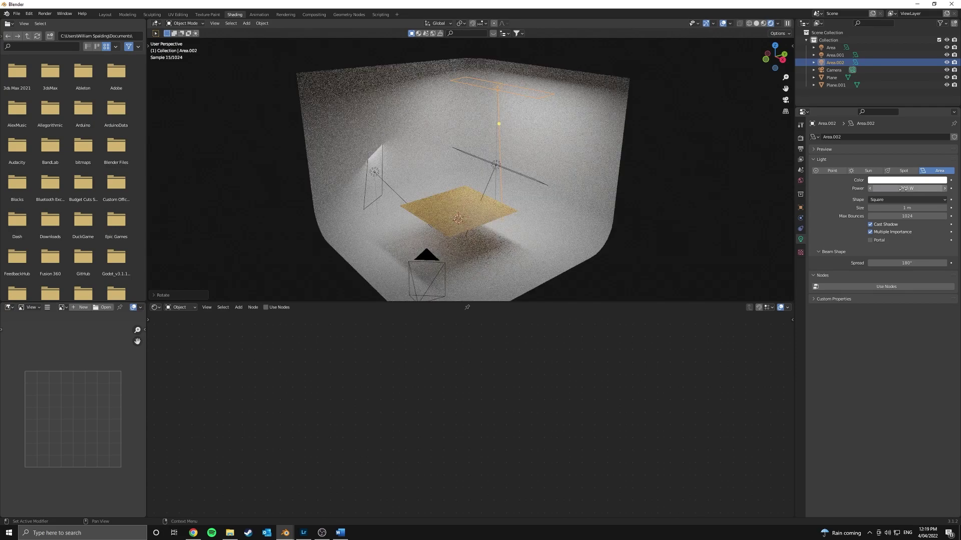
pyautogui.press('KP_0')
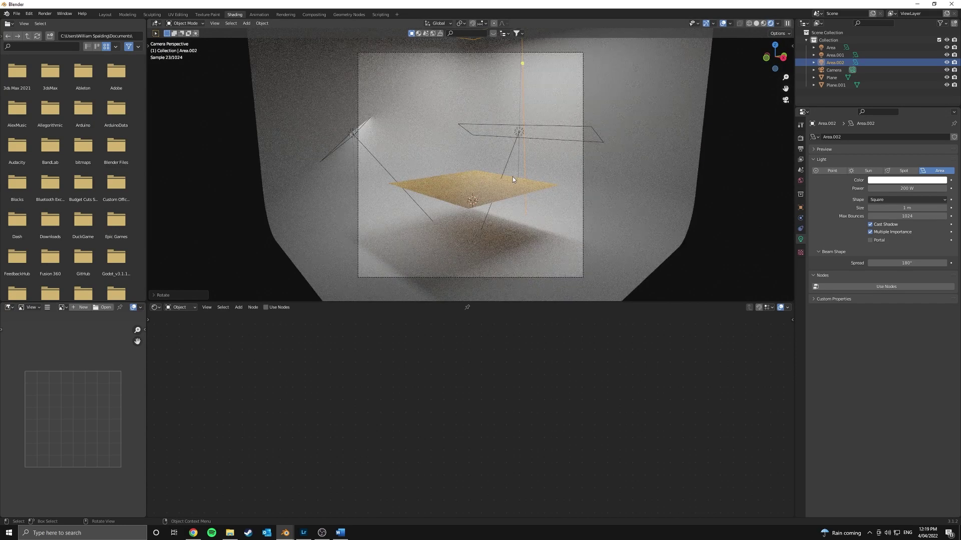
# Step: Raise the foam plane about 1.2 m along the Z axis
pyautogui.click(500, 189)
pyautogui.press('g')
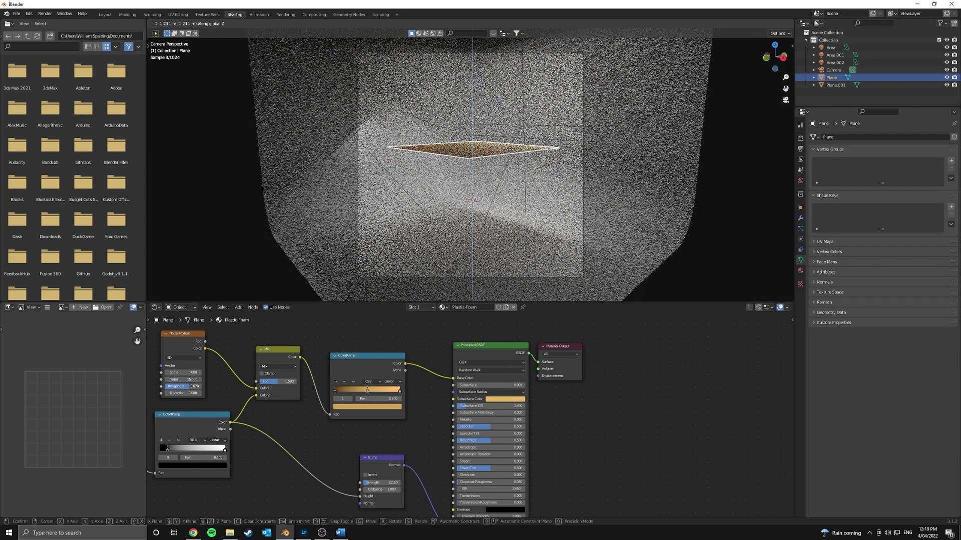
pyautogui.click(519, 133)
# Step: Rotate the area light beside the foam plane about its local X axis and the global Z axis to aim it toward the plane
pyautogui.click(520, 132)
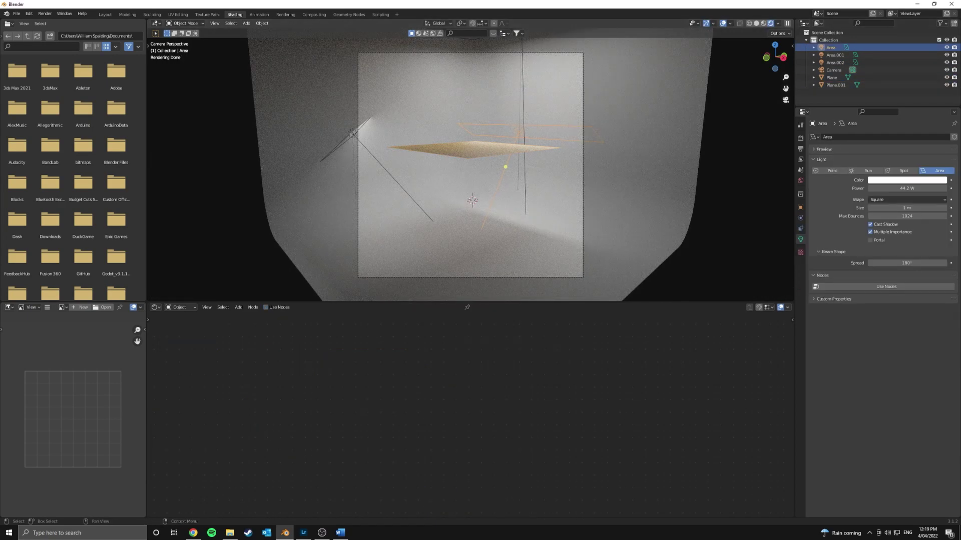
pyautogui.click(347, 142)
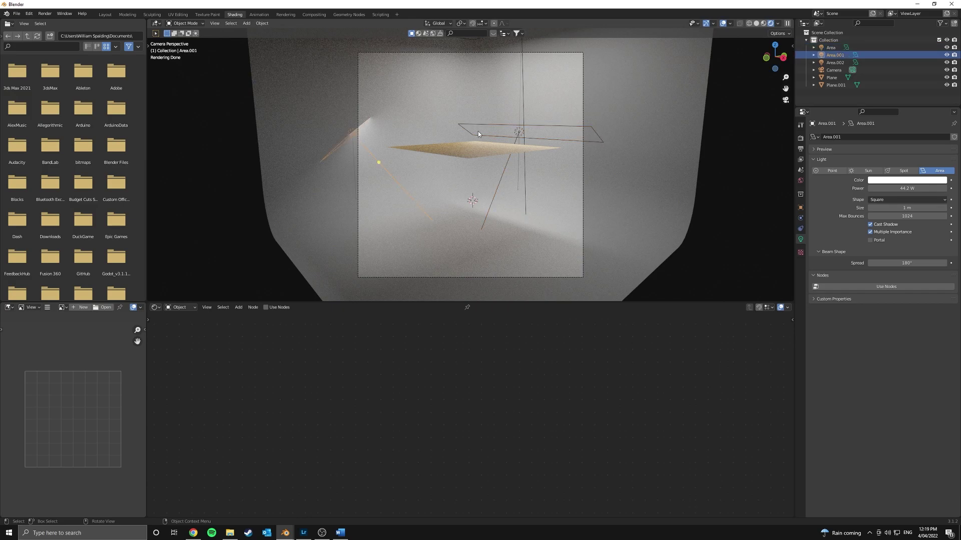
pyautogui.press('r')
pyautogui.press('x')
pyautogui.press('x')
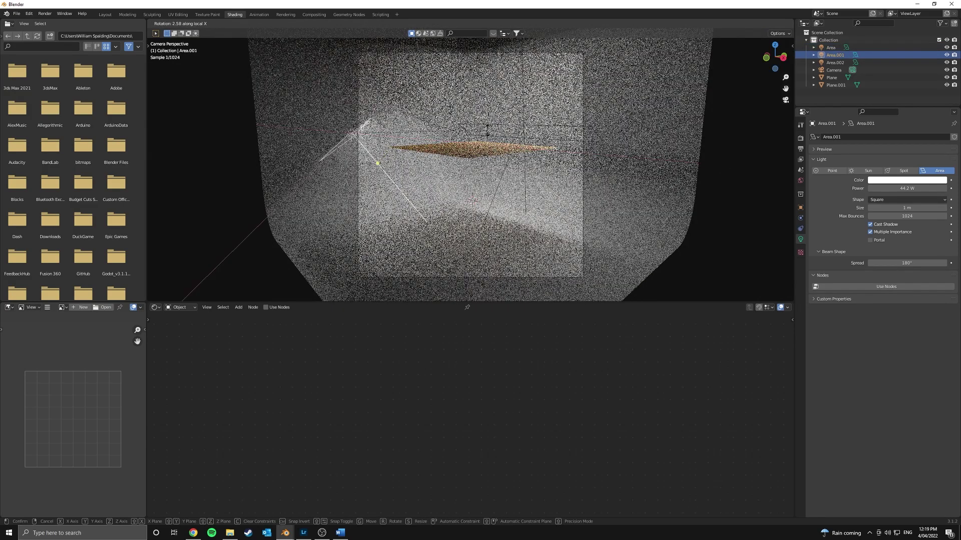
pyautogui.click(525, 104)
pyautogui.press('r')
pyautogui.press('z')
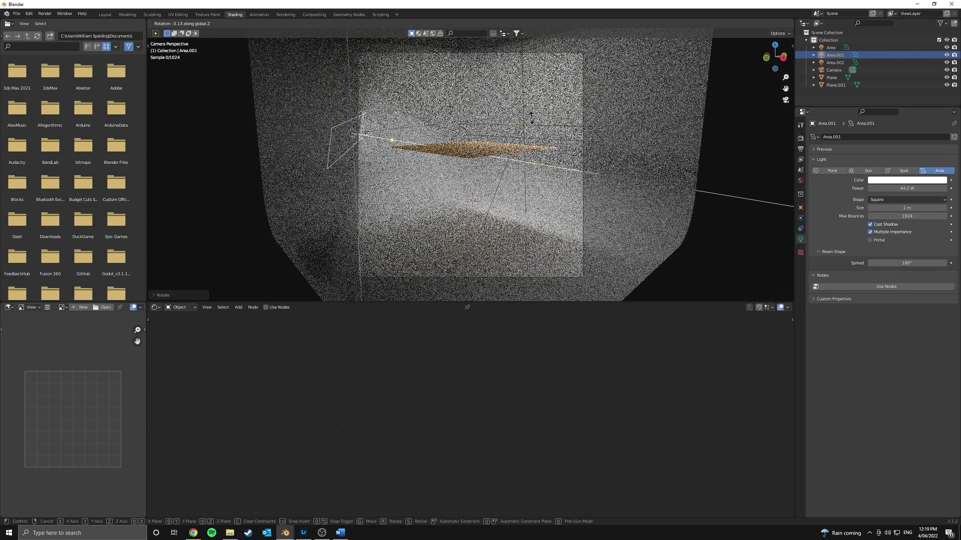
pyautogui.click(512, 175)
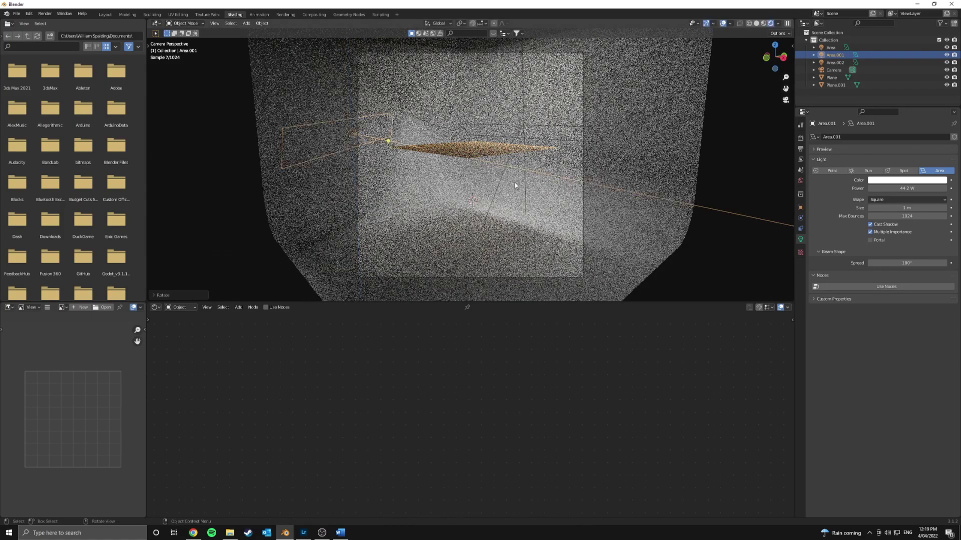
pyautogui.moveTo(512, 175); pyautogui.dragTo(549, 204, button='middle')
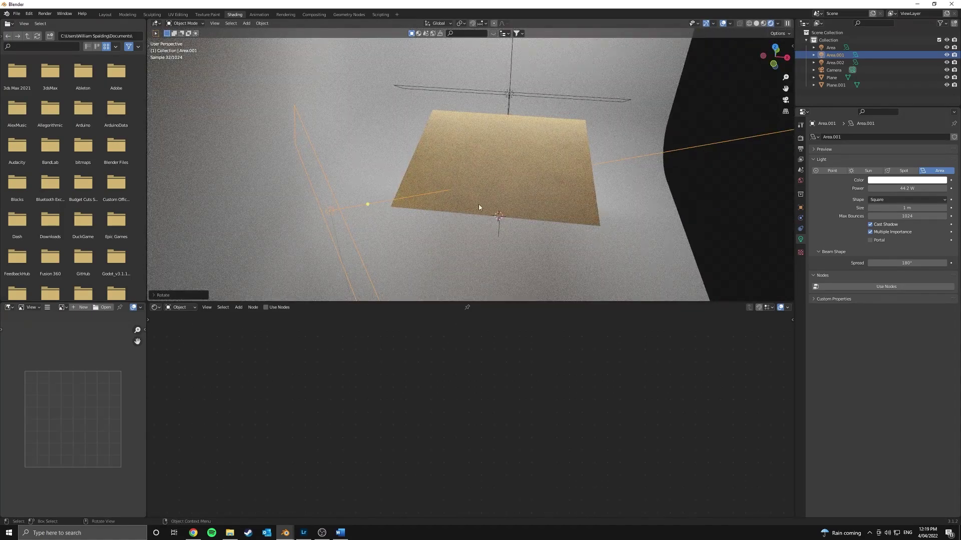
pyautogui.press('KP_0')
pyautogui.scroll(2, 468, 151)
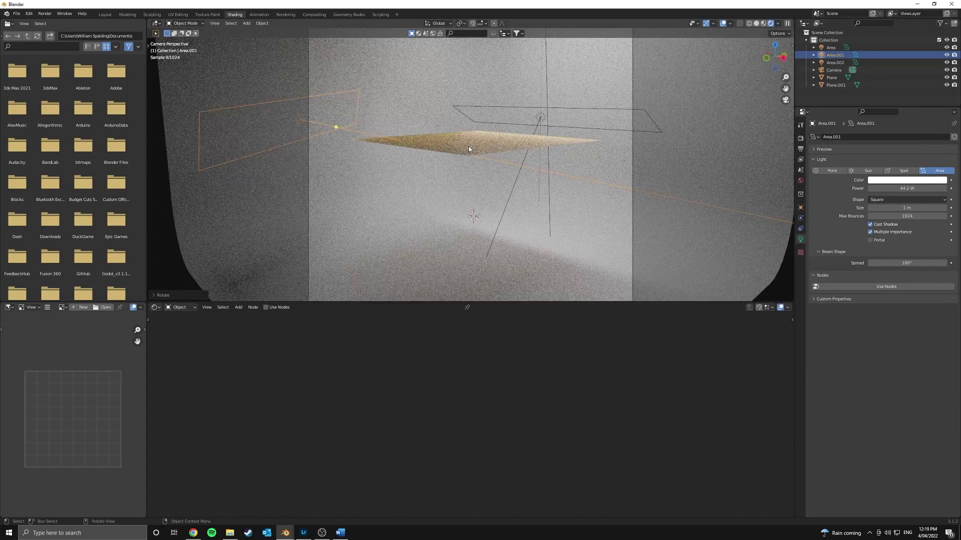
pyautogui.click(469, 146)
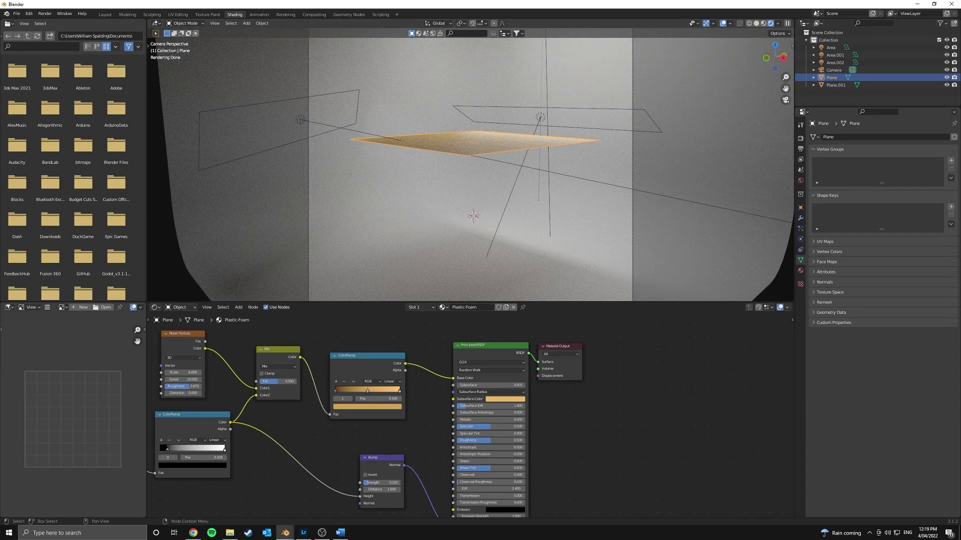
pyautogui.hotkey('alt', 'Tab')
pyautogui.hotkey('alt', 'Tab')
pyautogui.keyDown('shift'); pyautogui.scroll(2, 497, 186); pyautogui.keyUp('shift')
pyautogui.hotkey('shift', 'a')
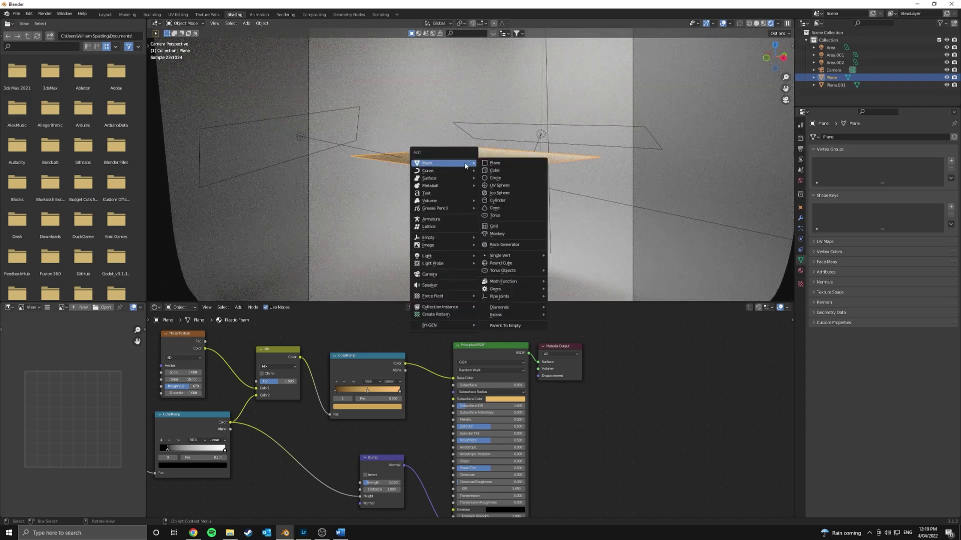
pyautogui.hotkey('shift', 'a')
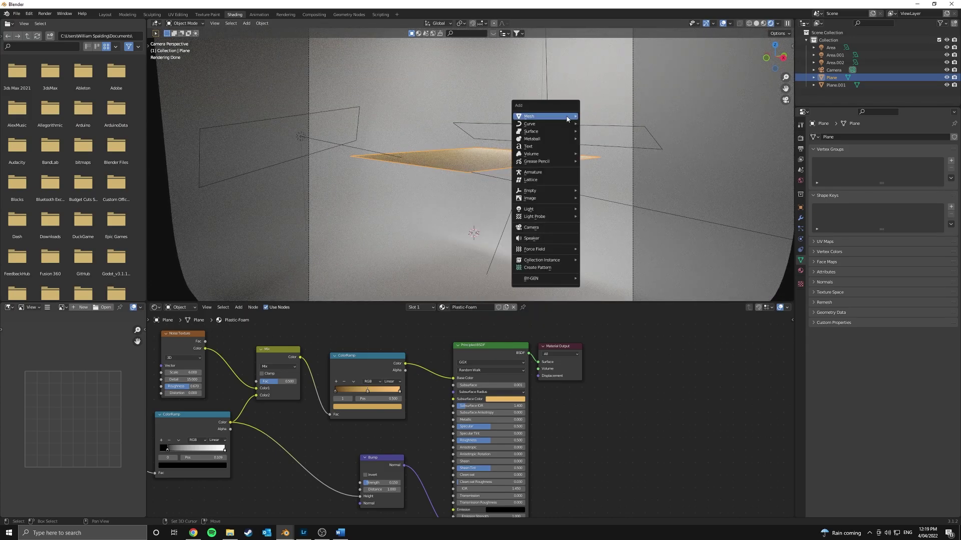
pyautogui.press('Escape')
# Step: Switch the viewport to solid shading and move the tilted area light up along Z above the raised foam plane
pyautogui.scroll(-5, 540, 139)
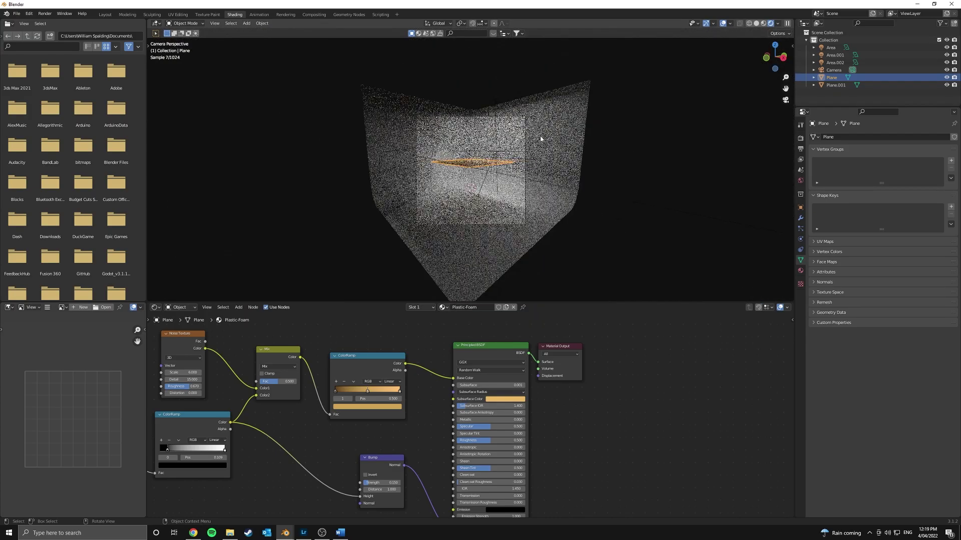
pyautogui.moveTo(540, 139); pyautogui.dragTo(531, 166, button='middle')
pyautogui.click(532, 150)
pyautogui.scroll(-4, 532, 150)
pyautogui.click(673, 221)
pyautogui.scroll(-10, 672, 224)
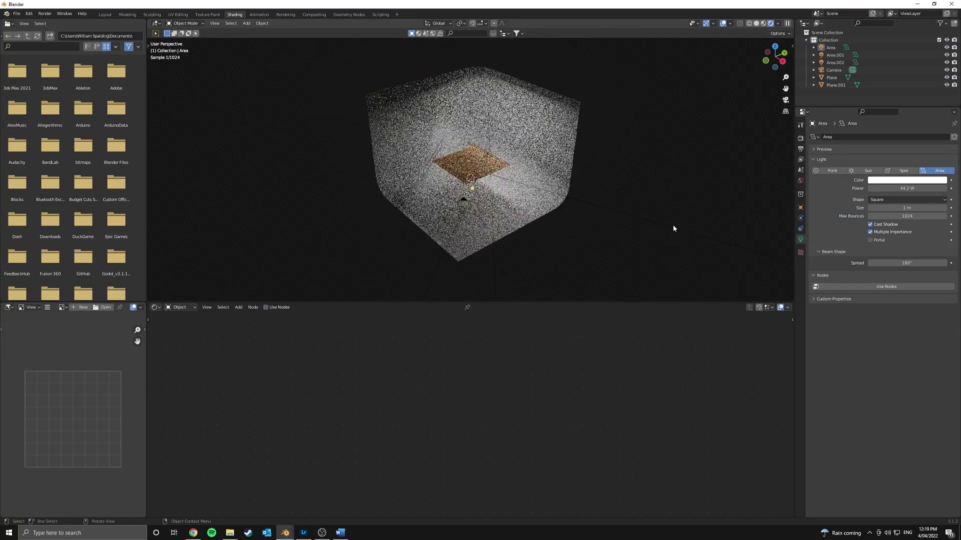
pyautogui.scroll(4, 514, 172)
pyautogui.scroll(6, 514, 168)
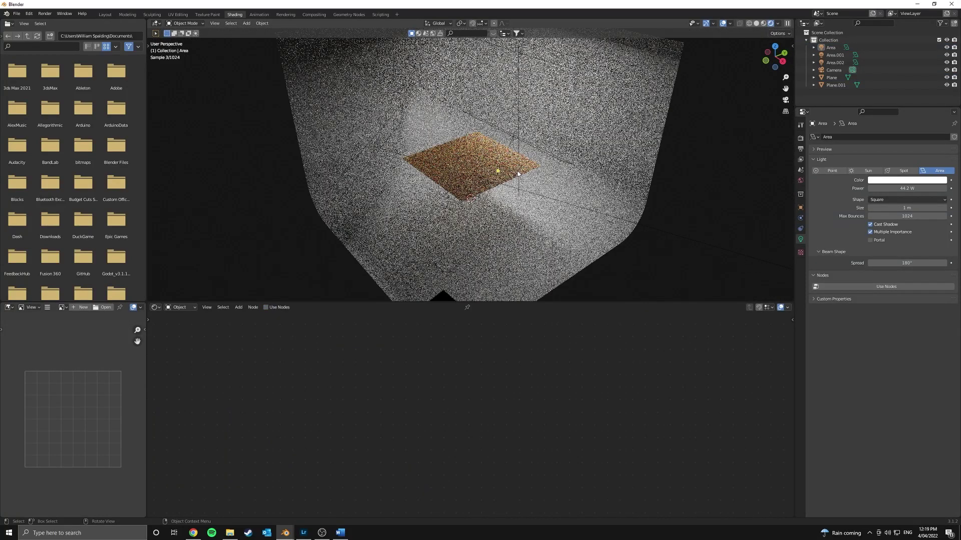
pyautogui.press('z')
pyautogui.click(513, 138)
pyautogui.moveTo(513, 137); pyautogui.dragTo(532, 176, button='middle')
pyautogui.press('g')
pyautogui.press('z')
pyautogui.click(533, 103)
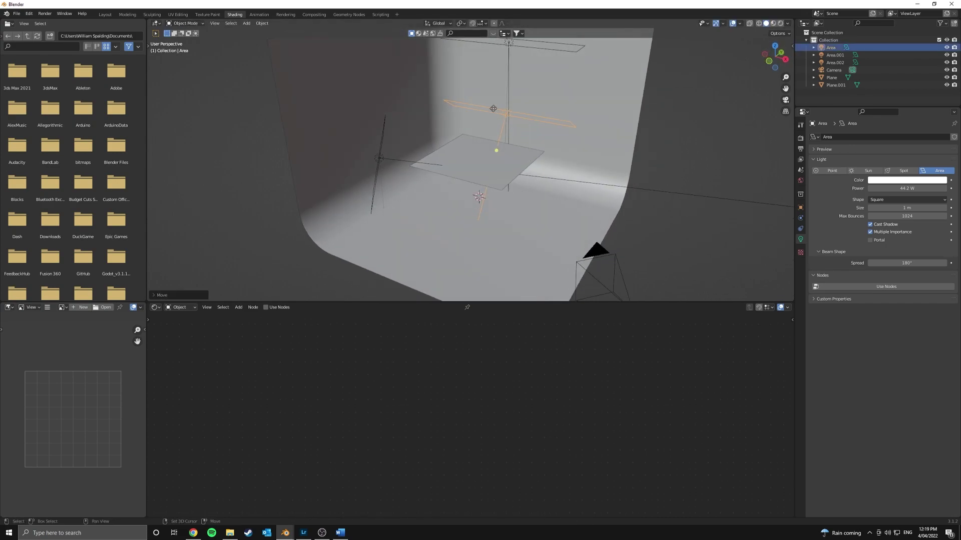
# Step: Duplicate this area light horizontally to the camera side of the foam plane and rotate the copy about Z
pyautogui.hotkey('shift', 'd')
pyautogui.hotkey('shift', 'z')
pyautogui.click(637, 158)
pyautogui.press('r')
pyautogui.press('z')
pyautogui.click(575, 223)
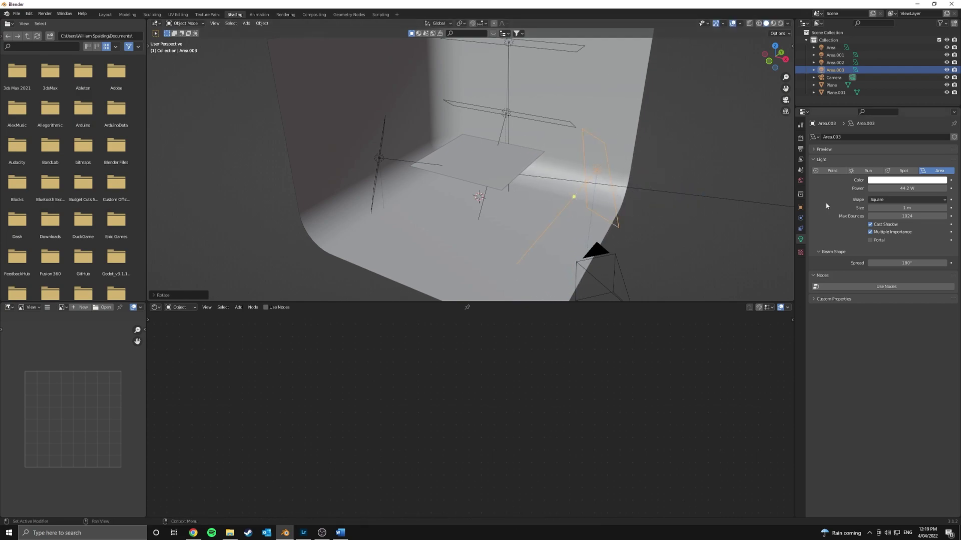
# Step: Set the duplicated area light's power to 30 W
pyautogui.click(900, 188)
pyautogui.write('30')
pyautogui.press('Return')
# Step: Narrow the 30 W area light by scaling it down along its local X axis
pyautogui.moveTo(608, 164); pyautogui.dragTo(683, 163, button='middle')
pyautogui.press('s')
pyautogui.press('x')
pyautogui.press('x')
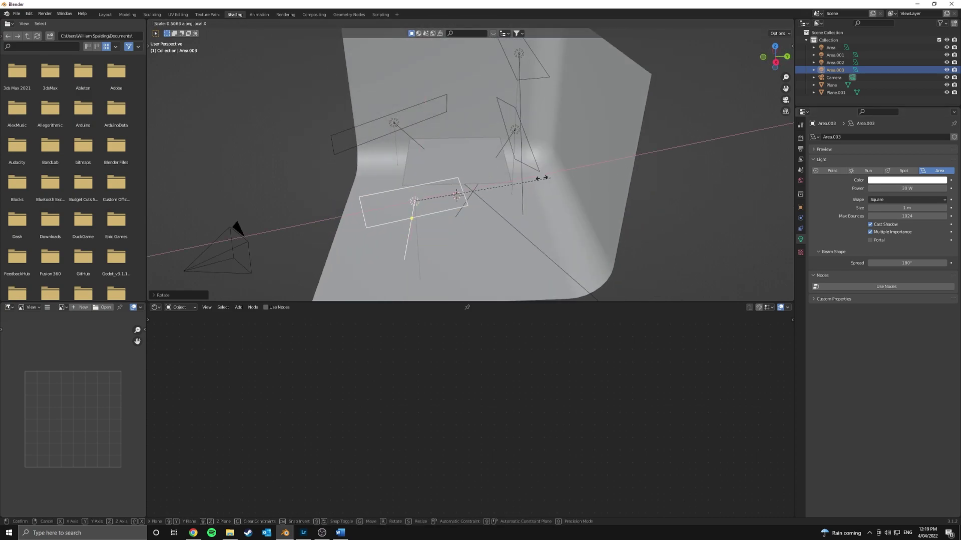
pyautogui.click(489, 181)
# Step: Rotate the narrowed area light about Z, reposition it near the camera, and tilt it about X toward the foam plane
pyautogui.press('r')
pyautogui.press('z')
pyautogui.click(570, 210)
pyautogui.press('g')
pyautogui.click(617, 206)
pyautogui.press('r')
pyautogui.press('x')
pyautogui.click(575, 283)
pyautogui.moveTo(575, 283); pyautogui.dragTo(589, 233, button='middle')
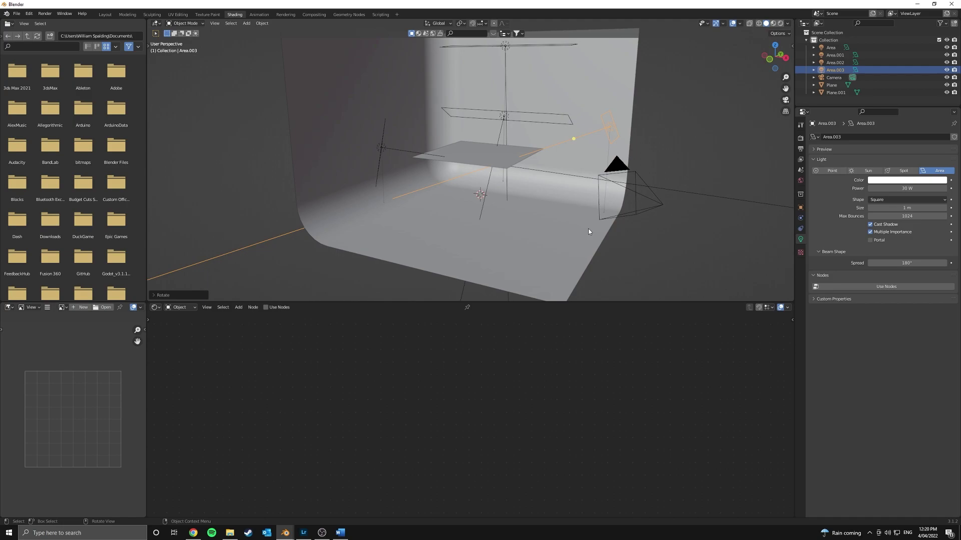
# Step: Return to the camera view with rendered shading to preview the new lighting
pyautogui.press('KP_0')
pyautogui.press('z')
pyautogui.click(470, 89)
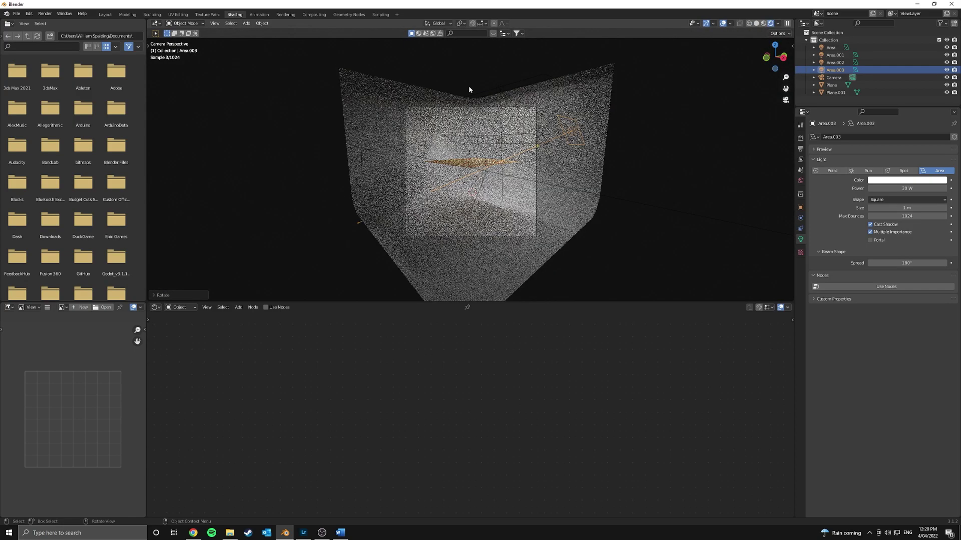
# Step: Set the camera to look down on the foam plane from a closer, higher angle
pyautogui.scroll(5, 518, 160)
pyautogui.click(494, 158)
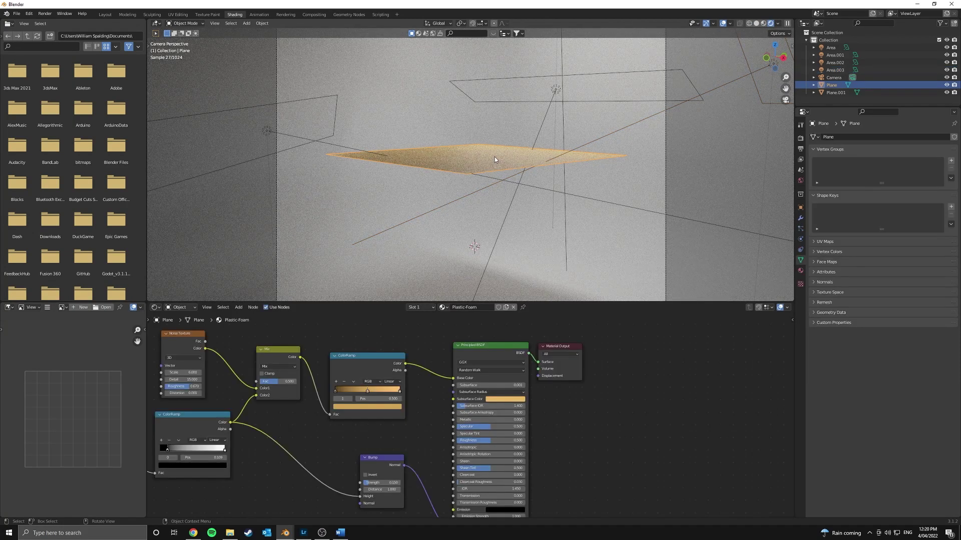
pyautogui.scroll(4, 494, 157)
pyautogui.moveTo(494, 157); pyautogui.dragTo(492, 242, button='middle')
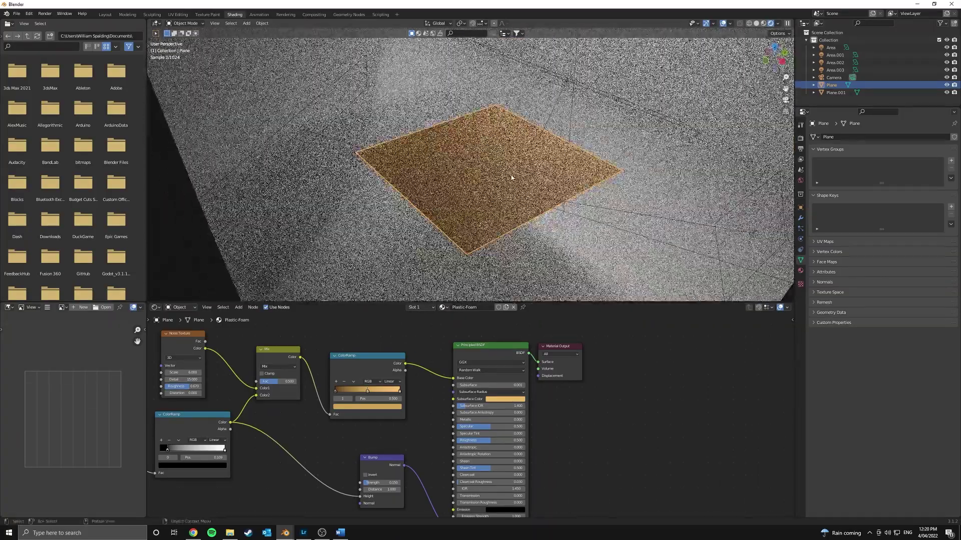
pyautogui.press('KP_0')
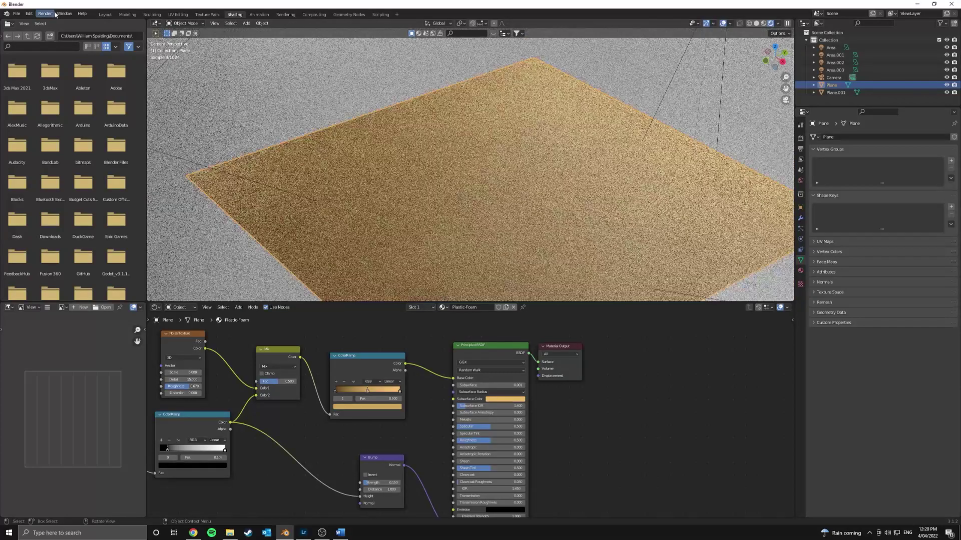
# Step: Switch to solid shading, render a test image from the camera, inspect the foam texture up close and close the render
pyautogui.press('z')
pyautogui.click(433, 178)
pyautogui.click(45, 13)
pyautogui.click(58, 22)
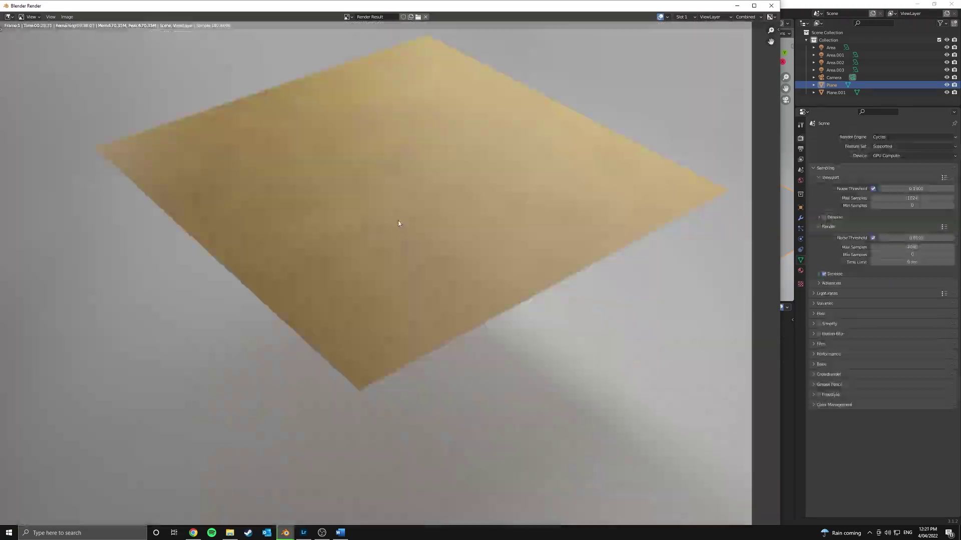
pyautogui.scroll(5, 331, 270)
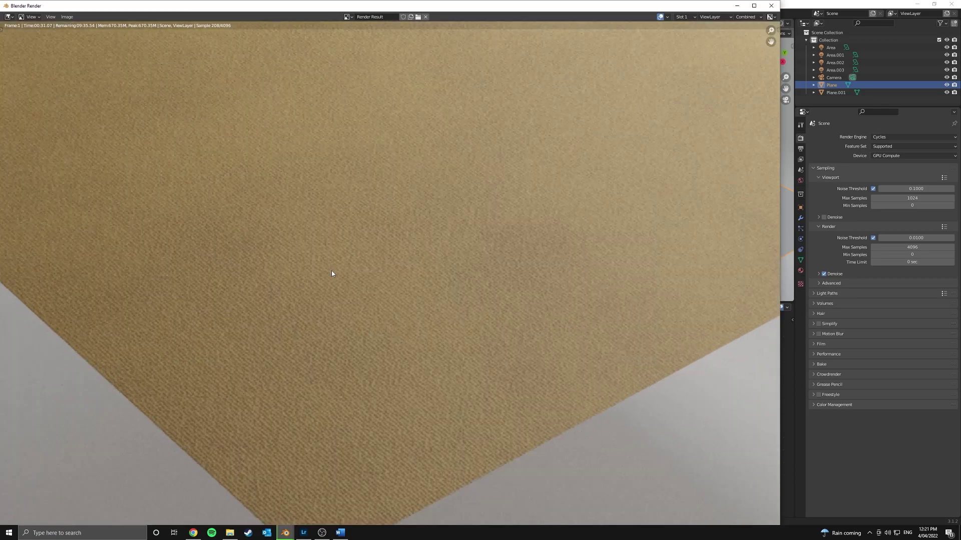
pyautogui.scroll(-5, 401, 290)
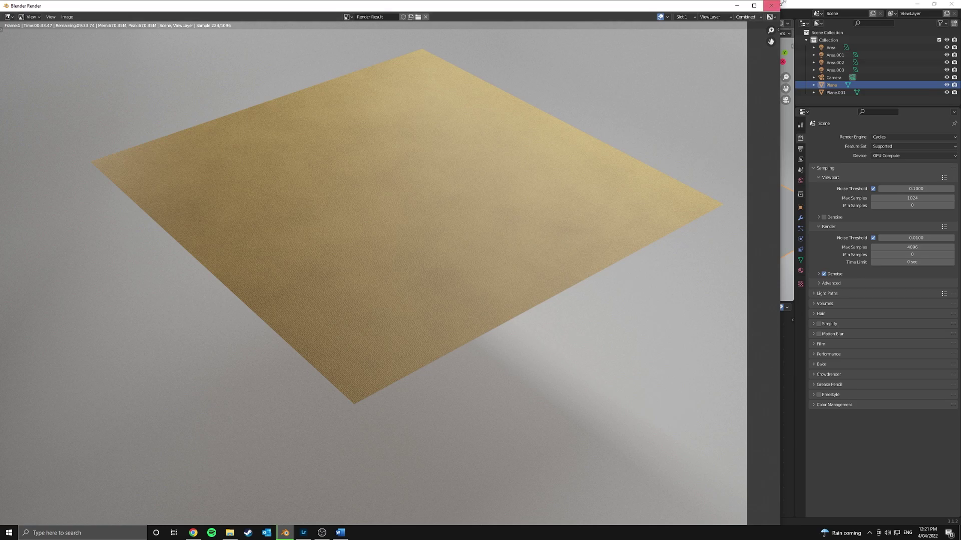
pyautogui.press('Escape')
pyautogui.scroll(-5, 534, 176)
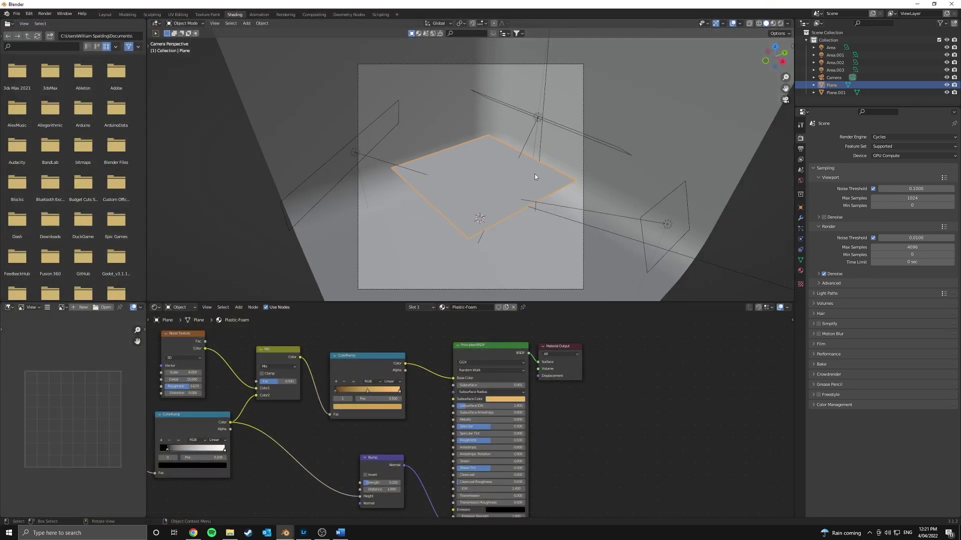
# Step: Return the camera to the low, nearly edge-on view of the foam plane and select the plane
pyautogui.moveTo(534, 173); pyautogui.dragTo(570, 167, button='middle')
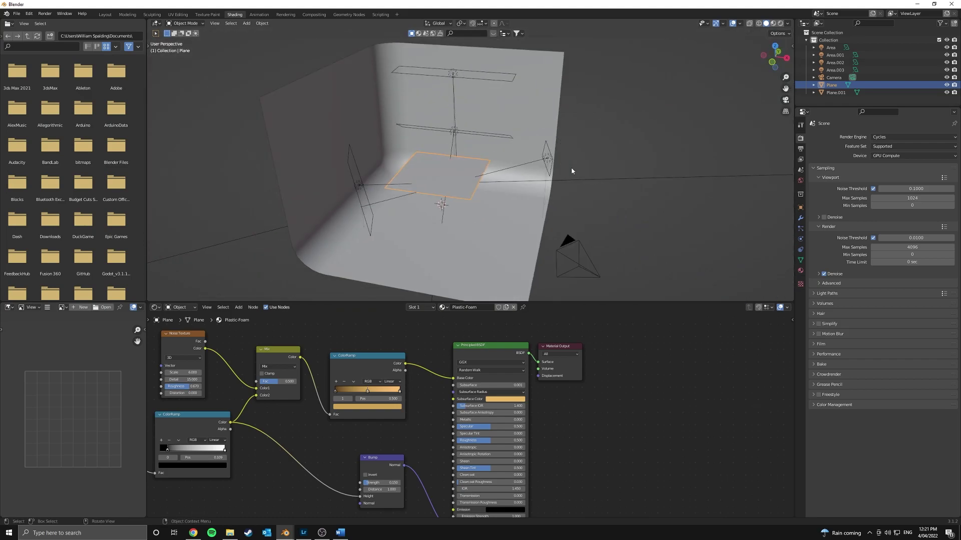
pyautogui.press('KP_0')
pyautogui.click(477, 166)
pyautogui.click(477, 165)
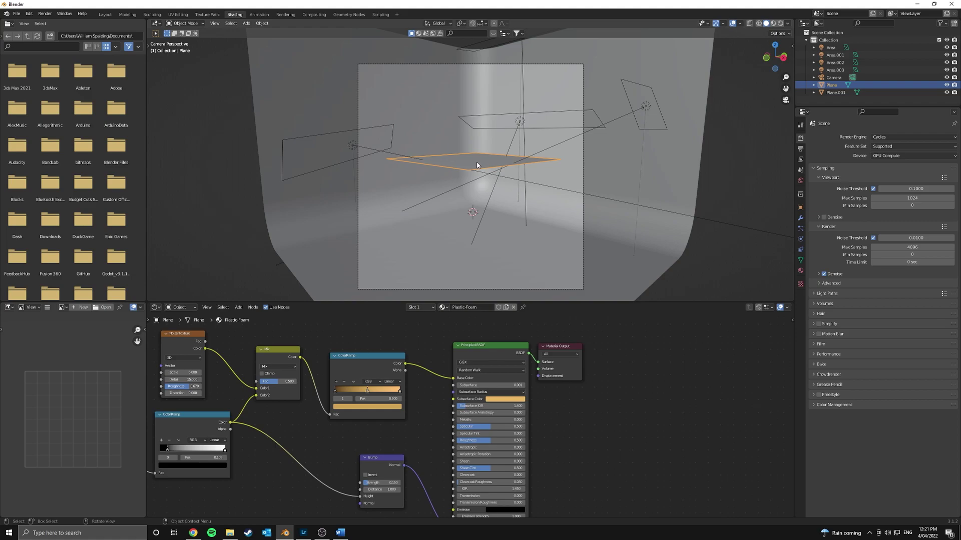
# Step: Add a UV sphere at the 3D cursor below the foam plane and scale it to about two-fifths of the plane's apparent width
pyautogui.hotkey('shift', 'a')
pyautogui.moveTo(477, 165)
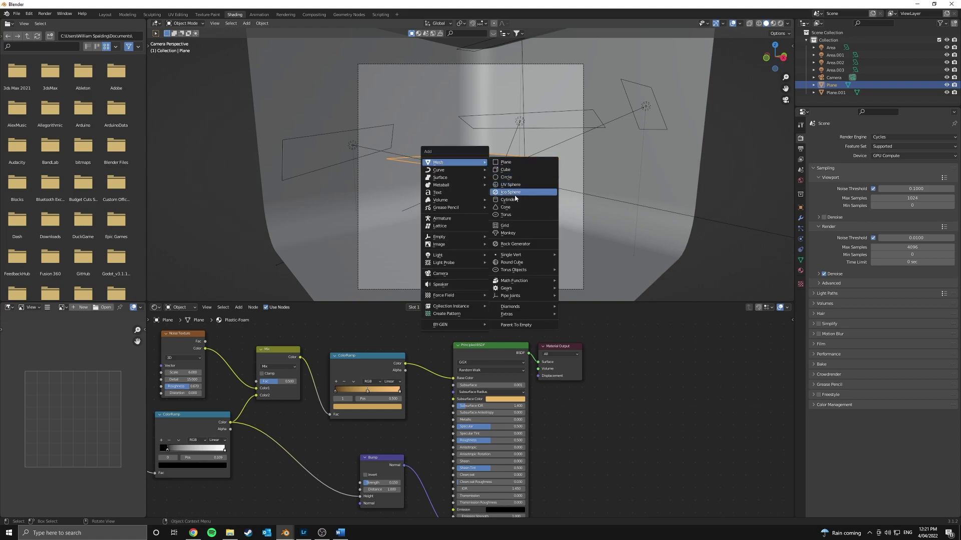
pyautogui.click(516, 184)
pyautogui.scroll(4, 524, 172)
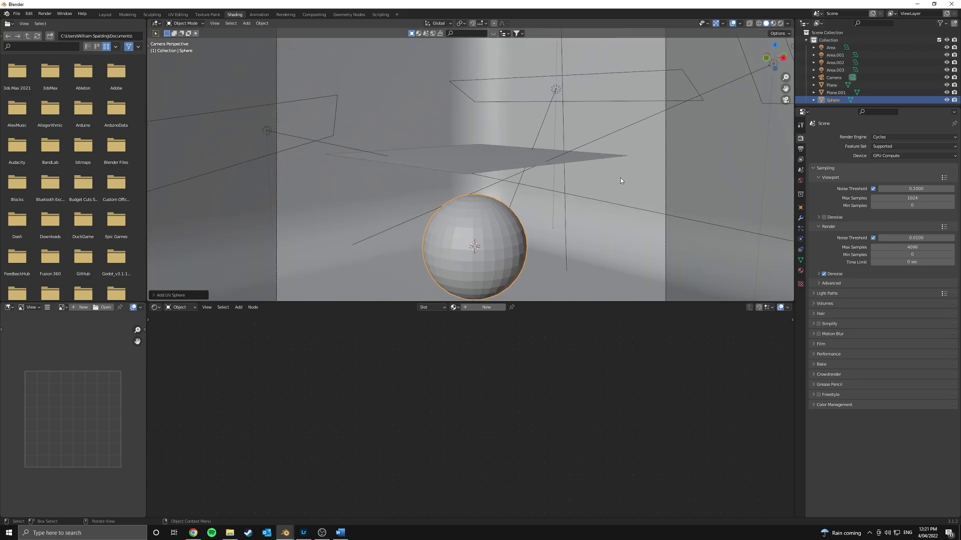
pyautogui.press('s')
pyautogui.click(646, 176)
# Step: Raise the sphere along Z until its base sits at the 3D cursor
pyautogui.keyDown('shift'); pyautogui.moveTo(554, 197); pyautogui.dragTo(539, 154, button='middle'); pyautogui.keyUp('shift')
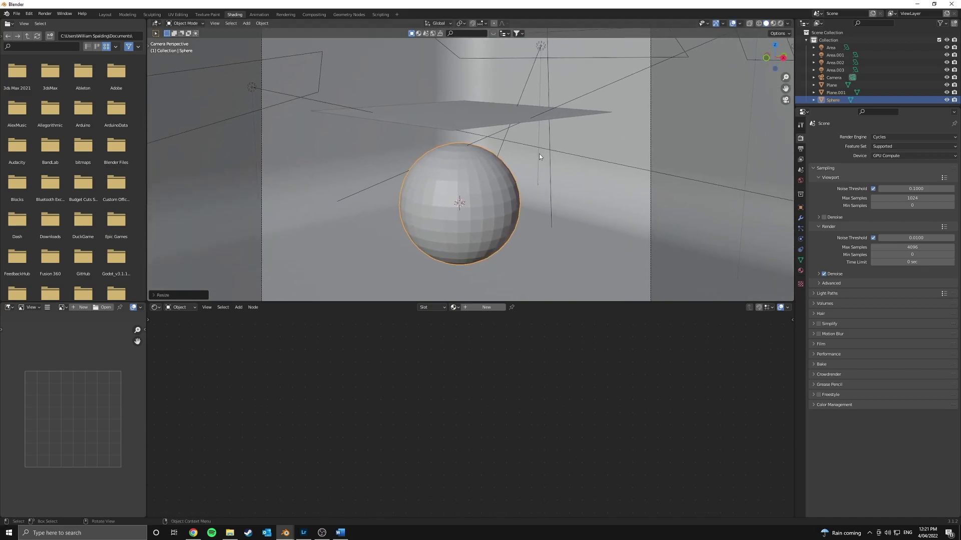
pyautogui.press('g')
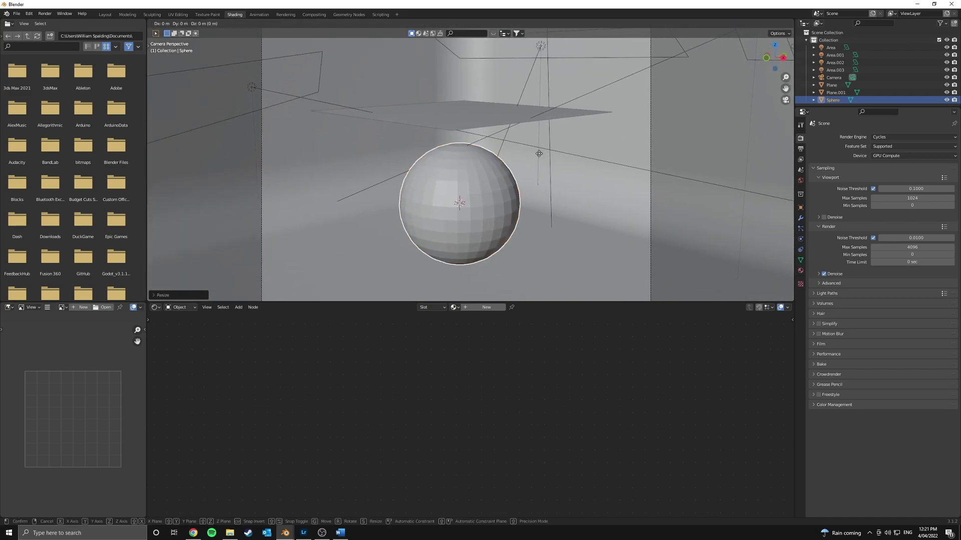
pyautogui.press('z')
pyautogui.click(534, 108)
pyautogui.scroll(-4, 534, 109)
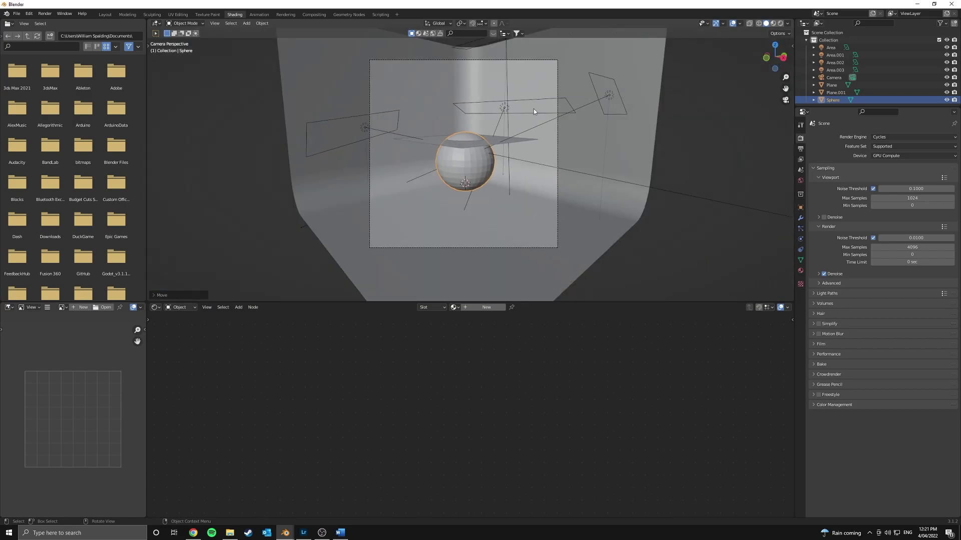
pyautogui.press('g')
pyautogui.press('z')
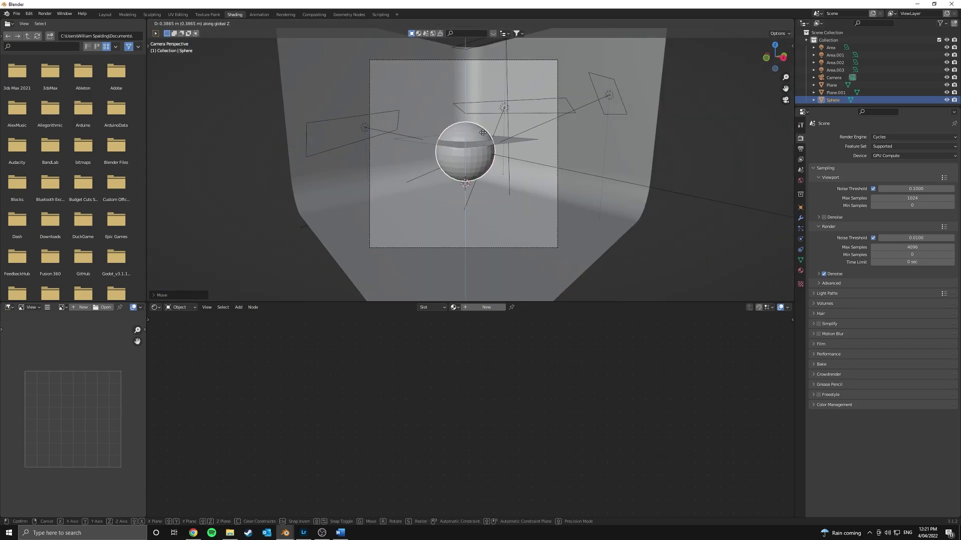
pyautogui.click(484, 137)
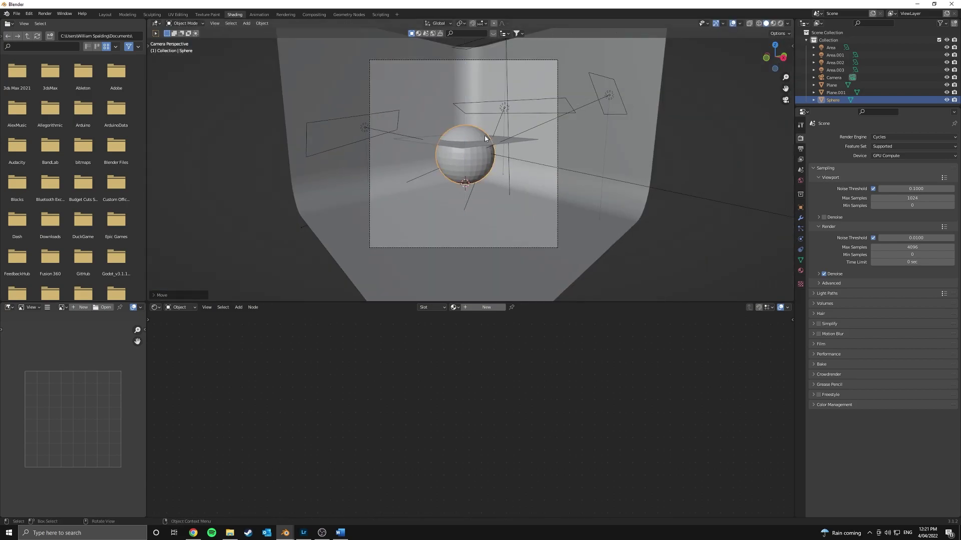
# Step: Shade the sphere smooth and disable it in renders while keeping it shown in the viewport
pyautogui.scroll(5, 479, 155)
pyautogui.rightClick(479, 155)
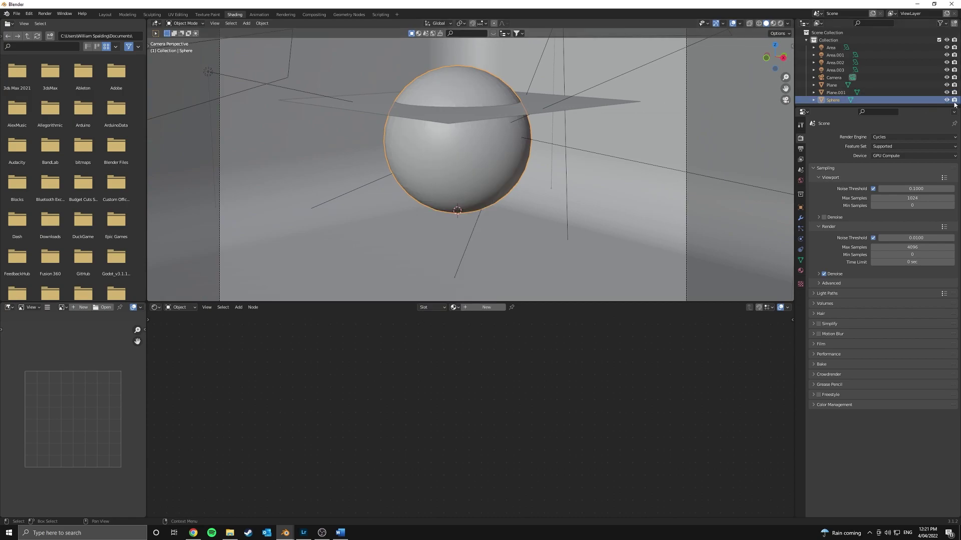
pyautogui.click(946, 100)
pyautogui.click(946, 100)
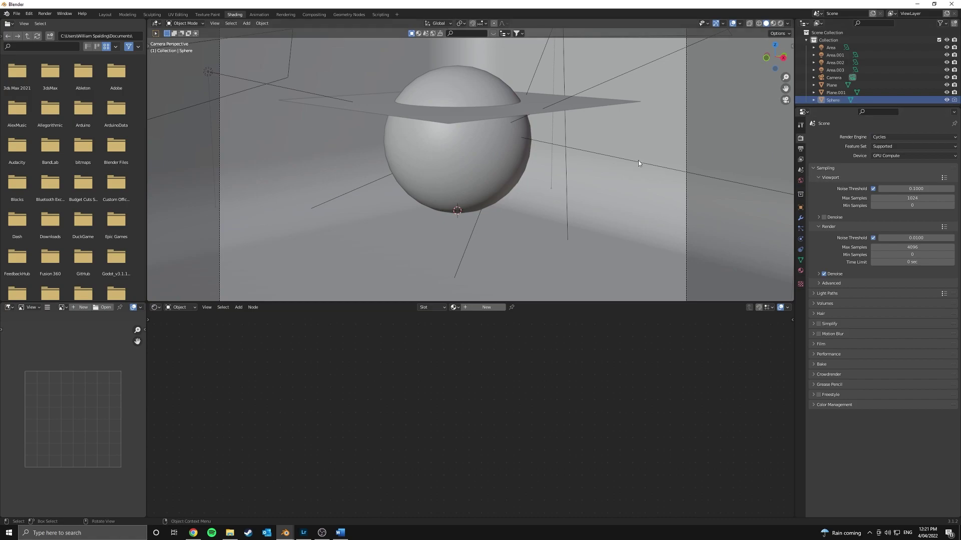
# Step: Add Collision physics to the sphere
pyautogui.click(800, 271)
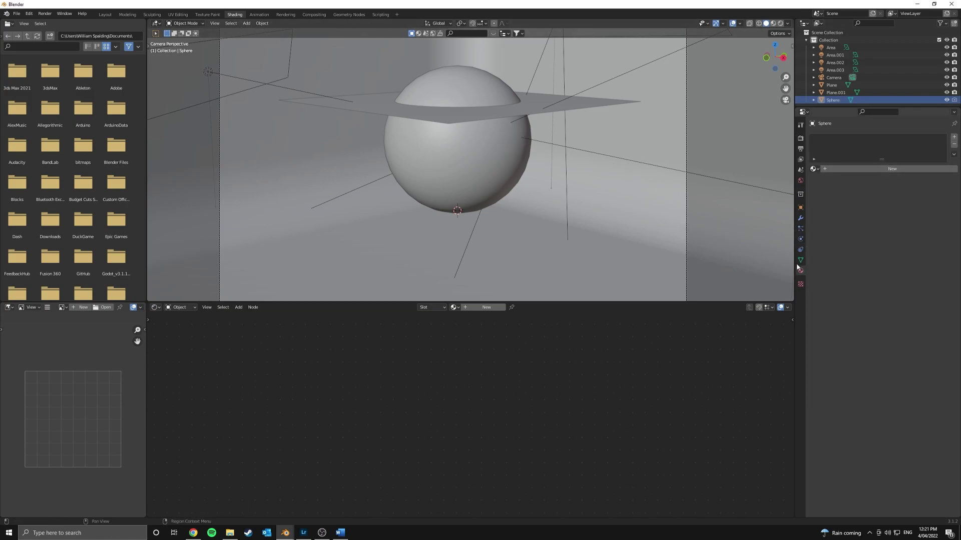
pyautogui.click(800, 241)
pyautogui.click(853, 145)
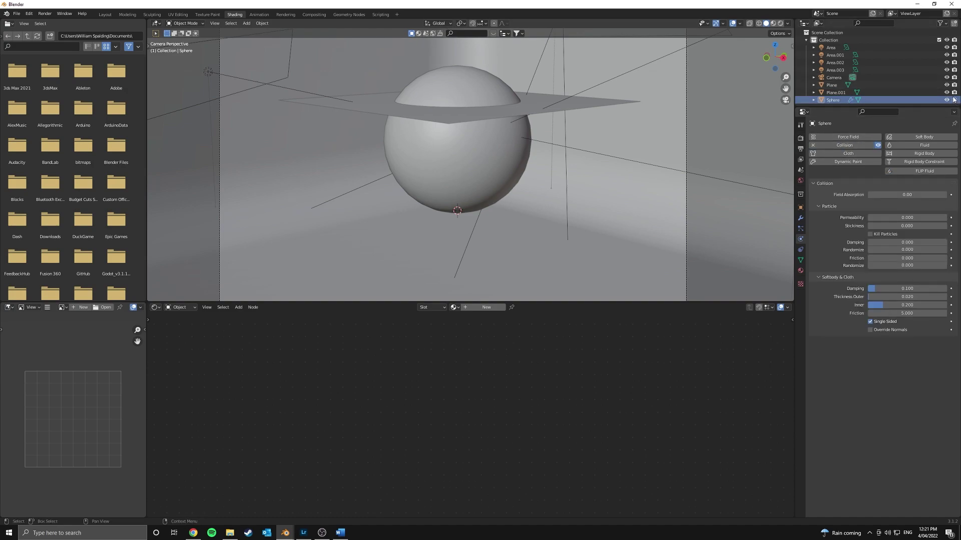
# Step: Raise the foam plane along Z so it hovers just above the top of the sphere
pyautogui.scroll(-1, 478, 162)
pyautogui.click(450, 165)
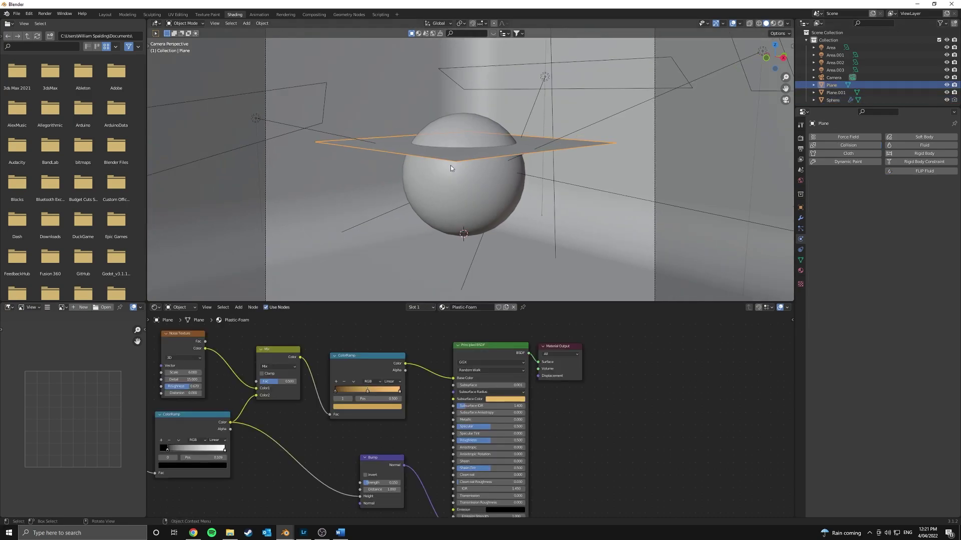
pyautogui.press('g')
pyautogui.press('z')
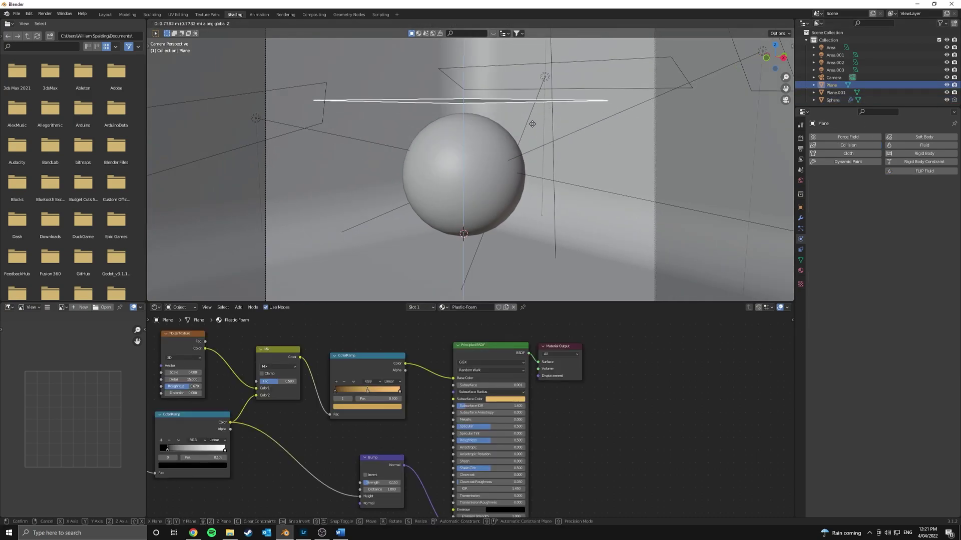
pyautogui.click(532, 124)
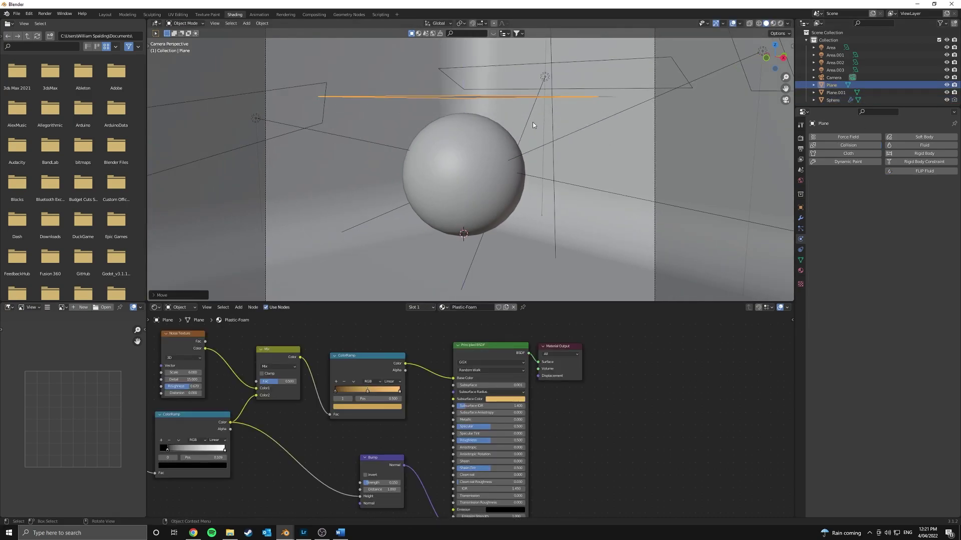
# Step: Add Cloth physics to the foam plane, expand its collision settings and edit the cloth's quality steps
pyautogui.click(848, 153)
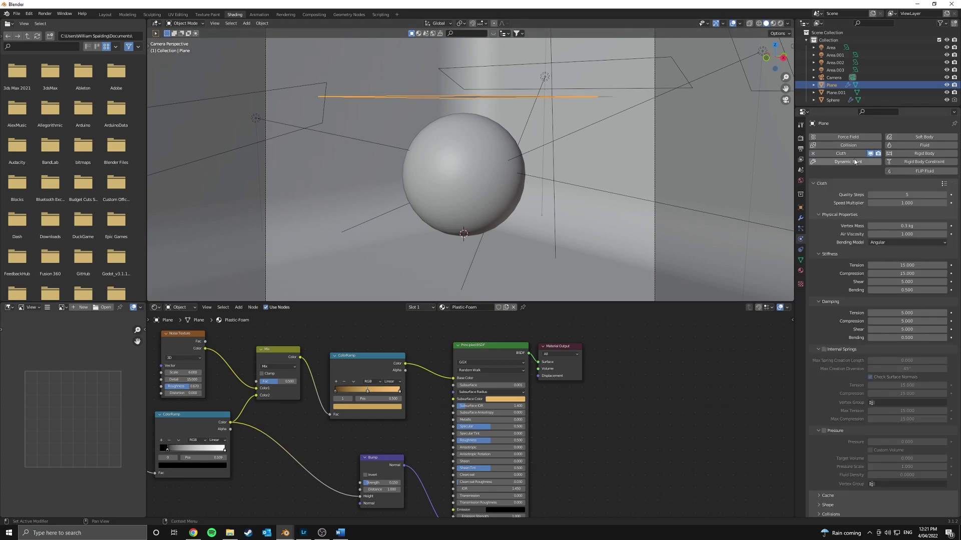
pyautogui.scroll(-1, 844, 411)
pyautogui.click(831, 494)
pyautogui.scroll(-4, 850, 450)
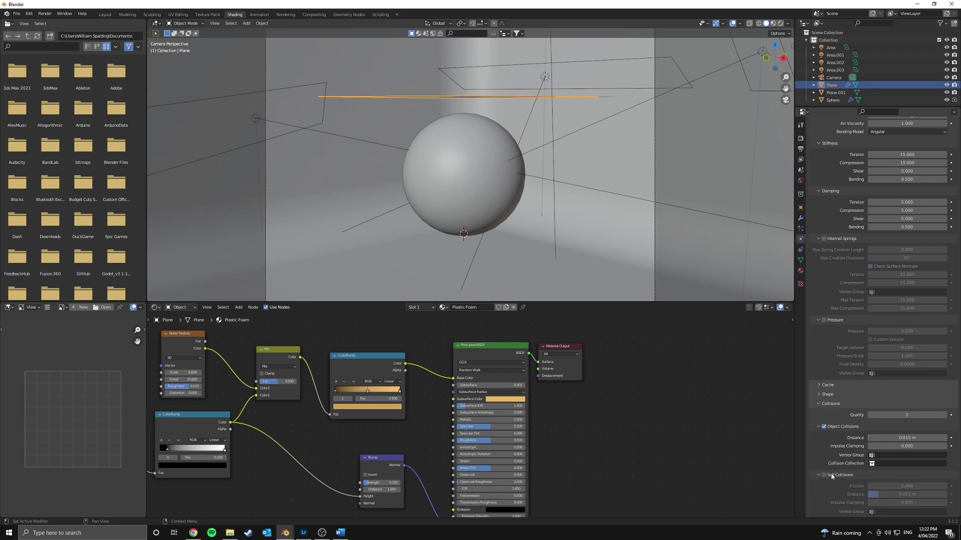
pyautogui.scroll(5, 832, 476)
pyautogui.click(892, 195)
pyautogui.press('Return')
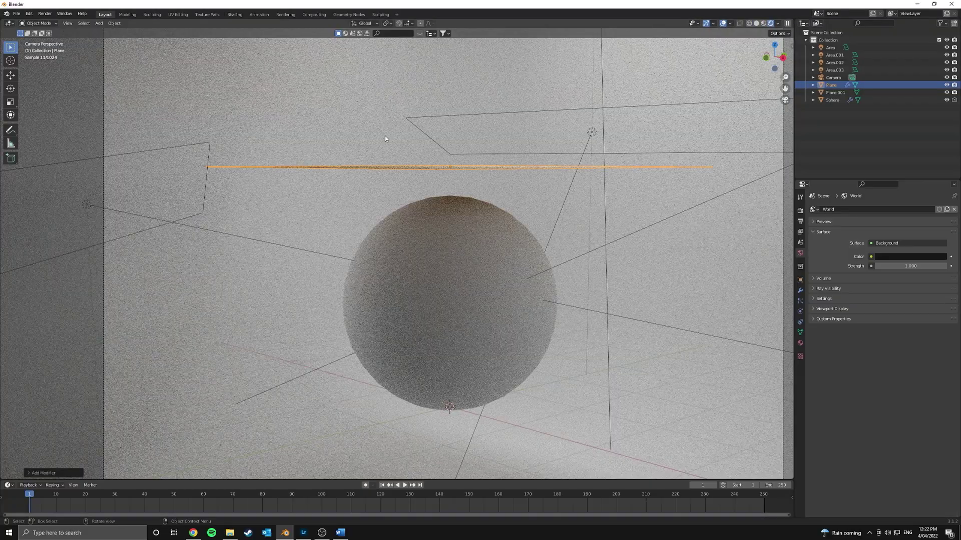
# Step: Play the cloth simulation, inspect how the plane drapes over the sphere and return to frame 1
pyautogui.scroll(-3, 386, 136)
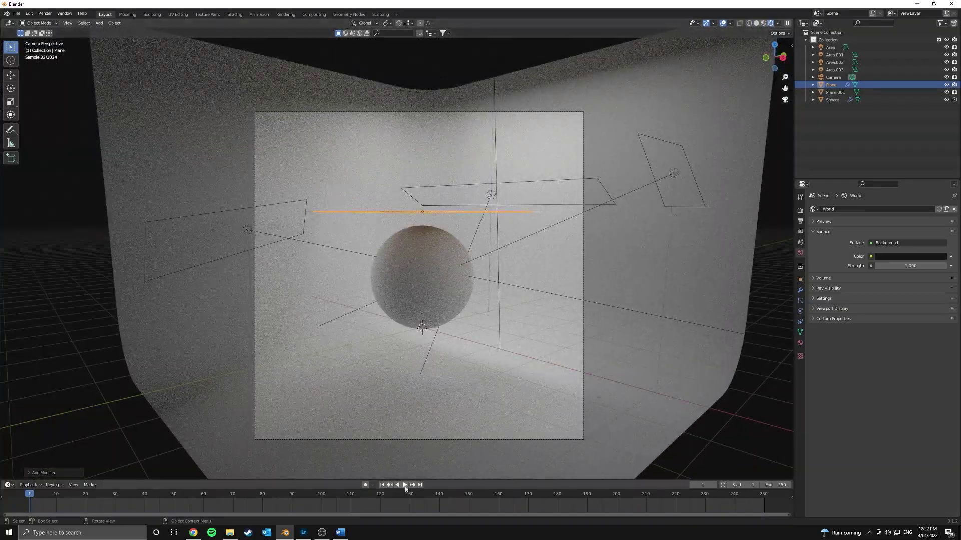
pyautogui.click(405, 487)
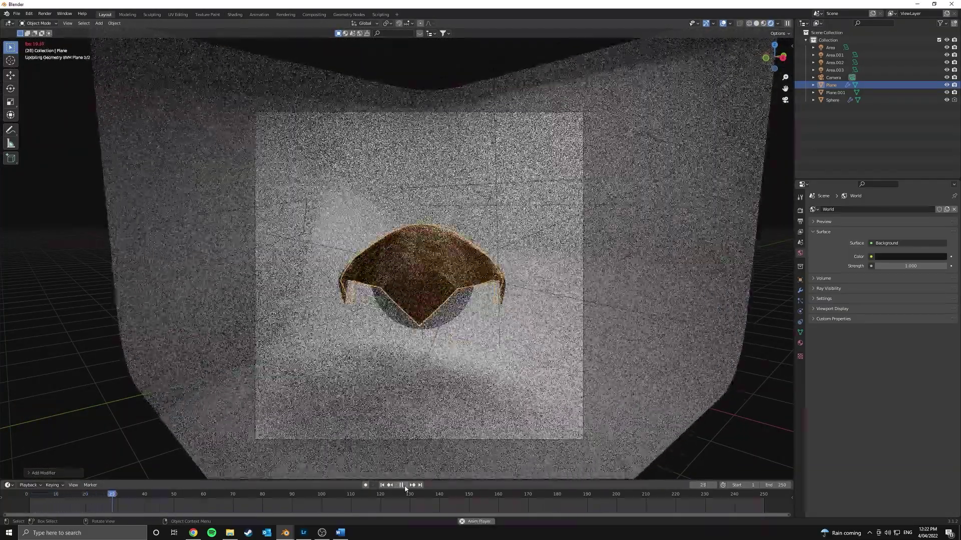
pyautogui.click(400, 486)
pyautogui.scroll(3, 449, 310)
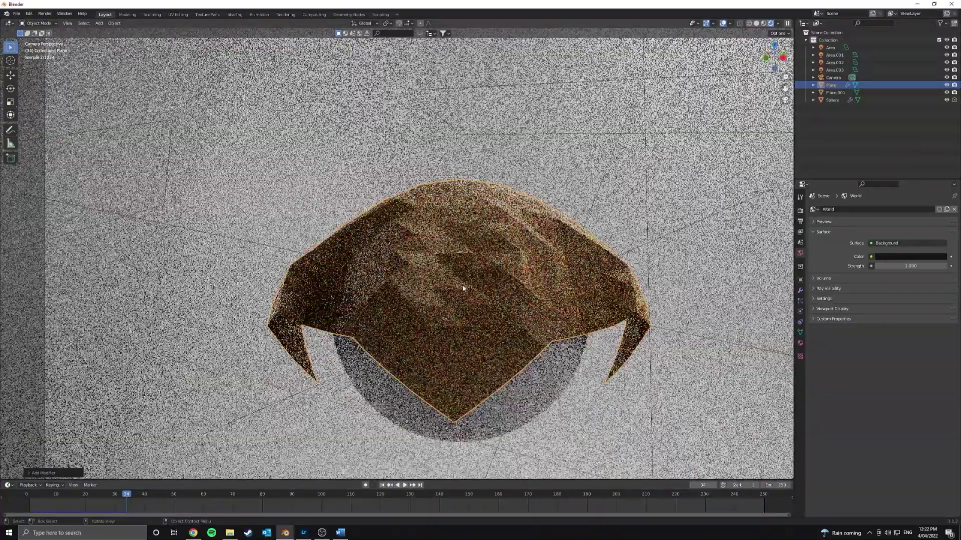
pyautogui.moveTo(484, 323); pyautogui.dragTo(453, 306, button='middle')
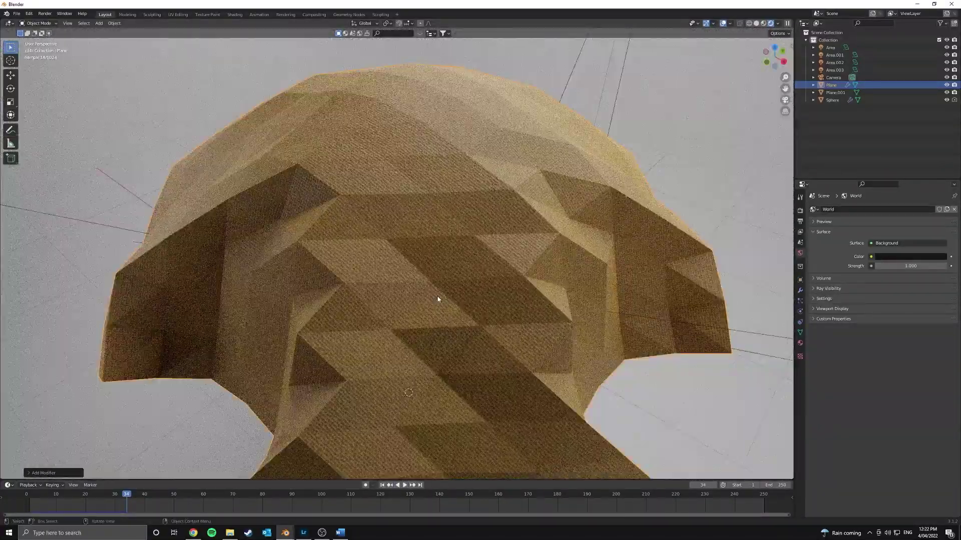
pyautogui.scroll(-5, 438, 300)
pyautogui.hotkey('shift', 'Left')
# Step: Subdivide the foam plane's mesh in Edit Mode for a finer cloth grid
pyautogui.press('Tab')
pyautogui.rightClick(463, 211)
pyautogui.click(463, 205)
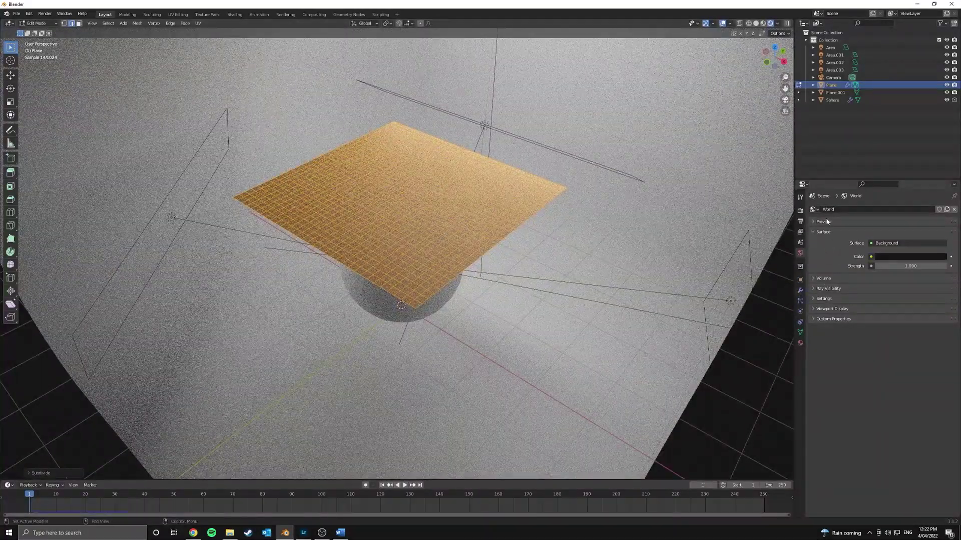
# Step: Add a Subdivision Surface modifier and a Solidify modifier to the foam plane after its Cloth modifier
pyautogui.click(800, 291)
pyautogui.click(828, 209)
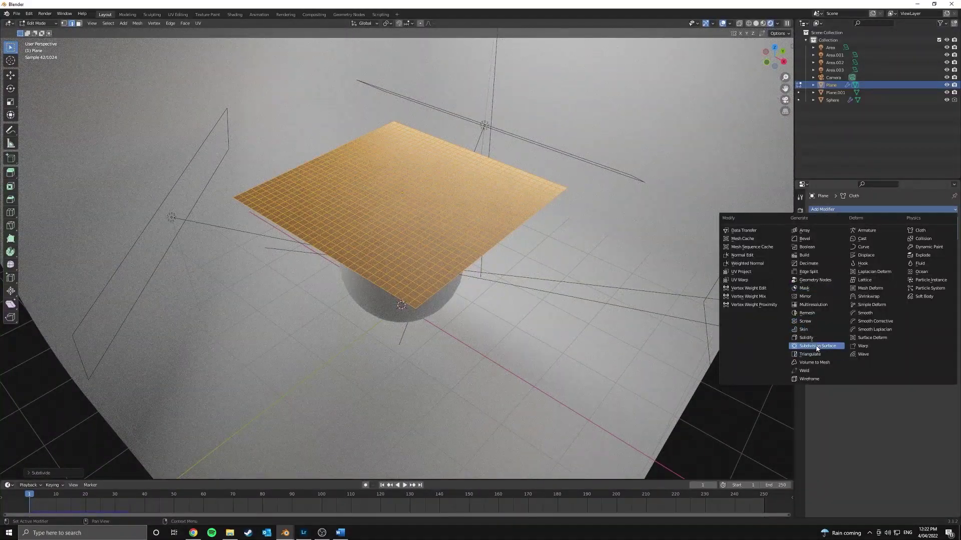
pyautogui.click(817, 345)
pyautogui.press('Tab')
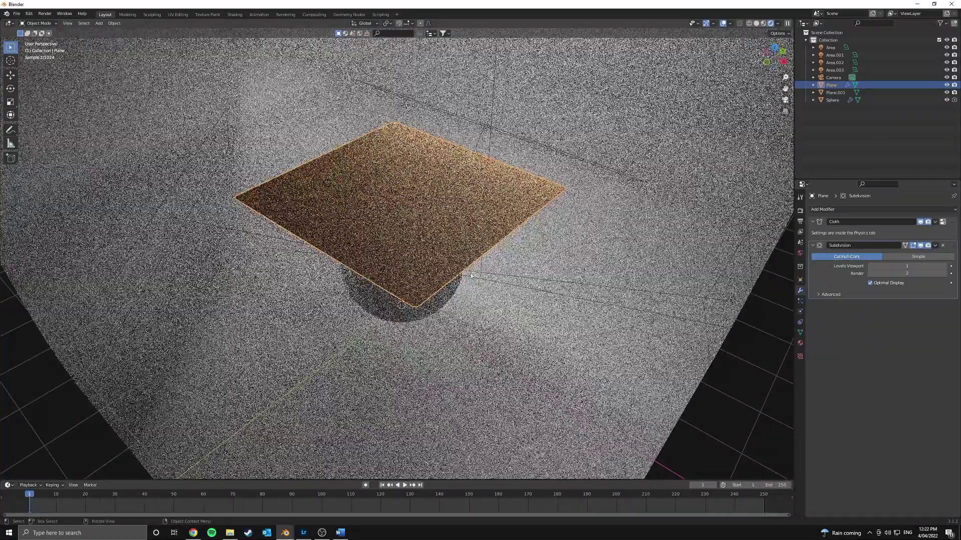
pyautogui.click(840, 209)
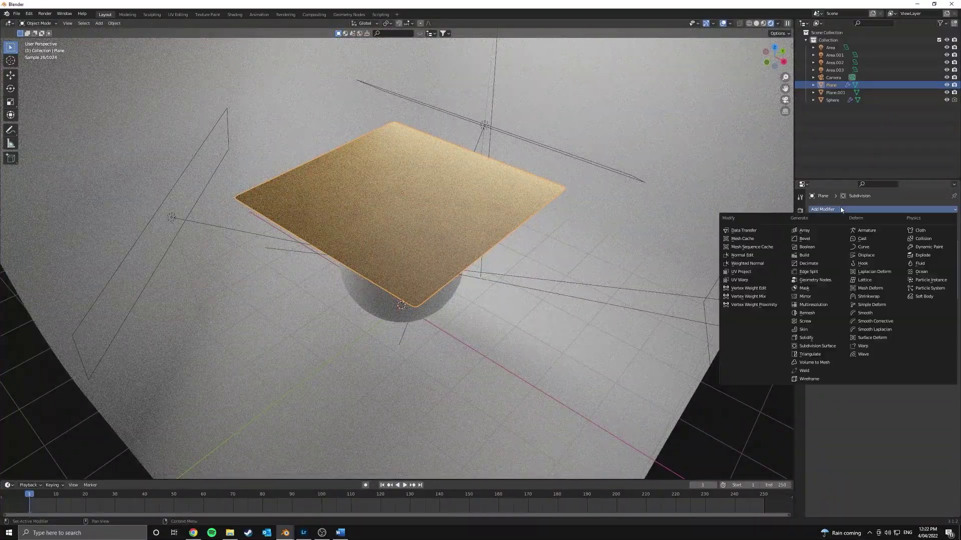
pyautogui.click(806, 338)
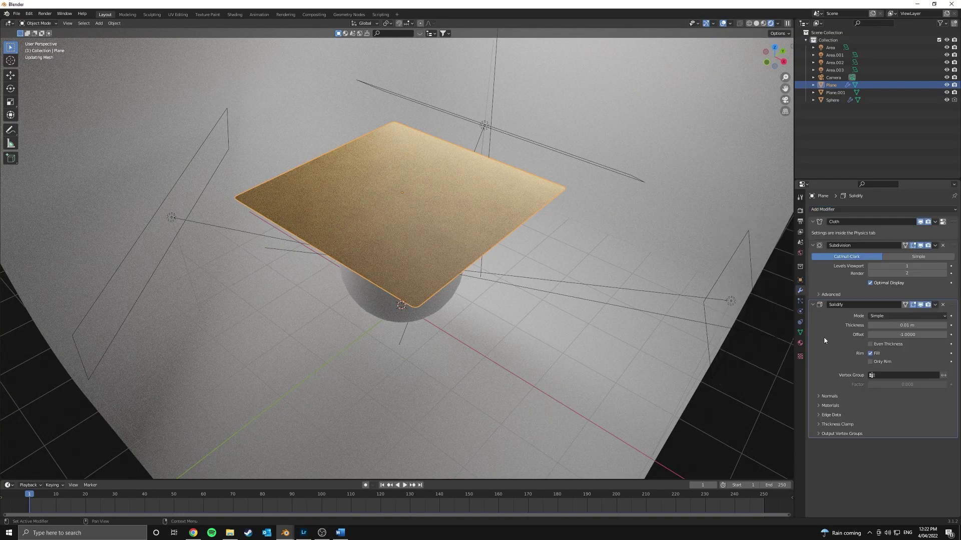
# Step: Return to the camera view in solid shading and shade the foam plane smooth
pyautogui.press('KP_0')
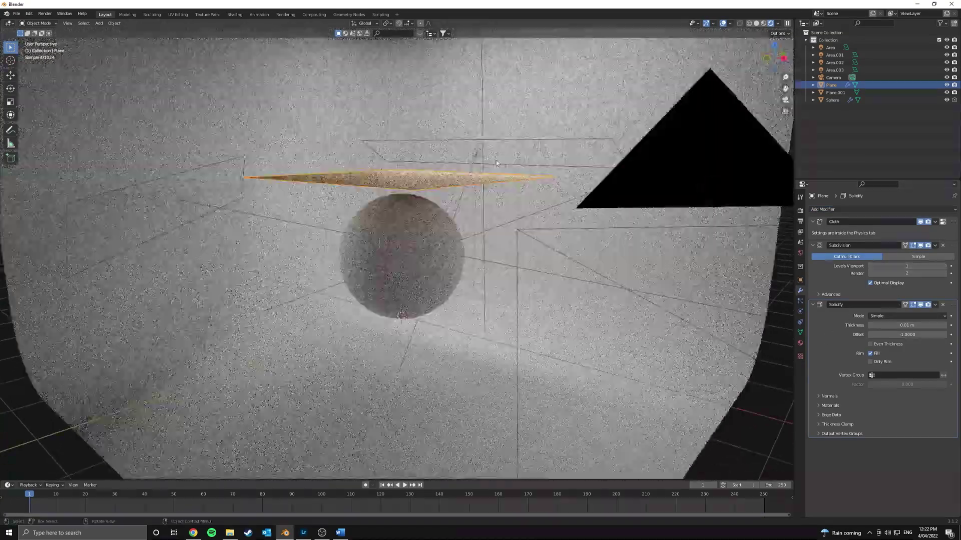
pyautogui.scroll(6, 496, 160)
pyautogui.keyDown('shift'); pyautogui.moveTo(479, 194); pyautogui.dragTo(422, 250, button='middle'); pyautogui.keyUp('shift')
pyautogui.press('z')
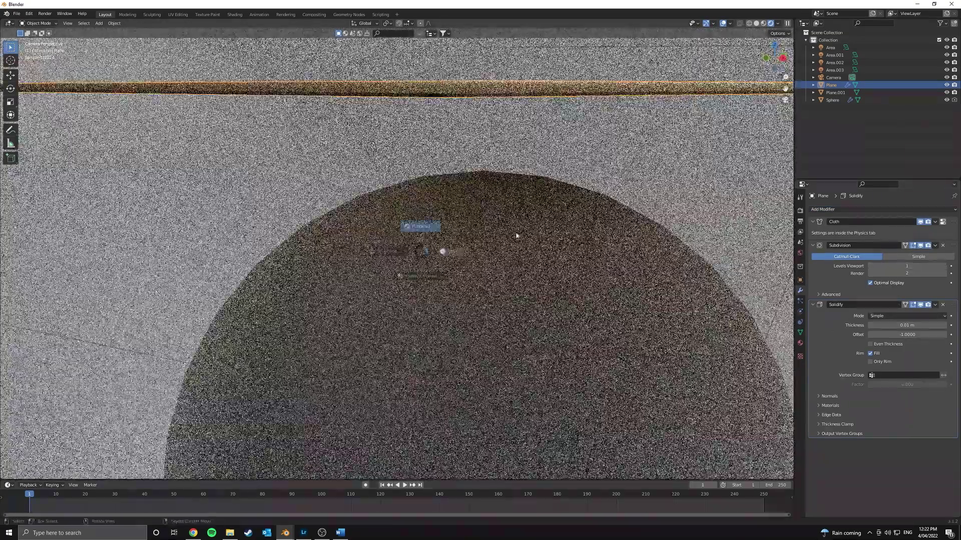
pyautogui.click(512, 236)
pyautogui.keyDown('shift'); pyautogui.moveTo(546, 178); pyautogui.dragTo(475, 244, button='middle'); pyautogui.keyUp('shift')
pyautogui.rightClick(396, 133)
pyautogui.click(416, 135)
pyautogui.keyDown('shift'); pyautogui.moveTo(371, 155); pyautogui.dragTo(369, 180, button='middle'); pyautogui.keyUp('shift')
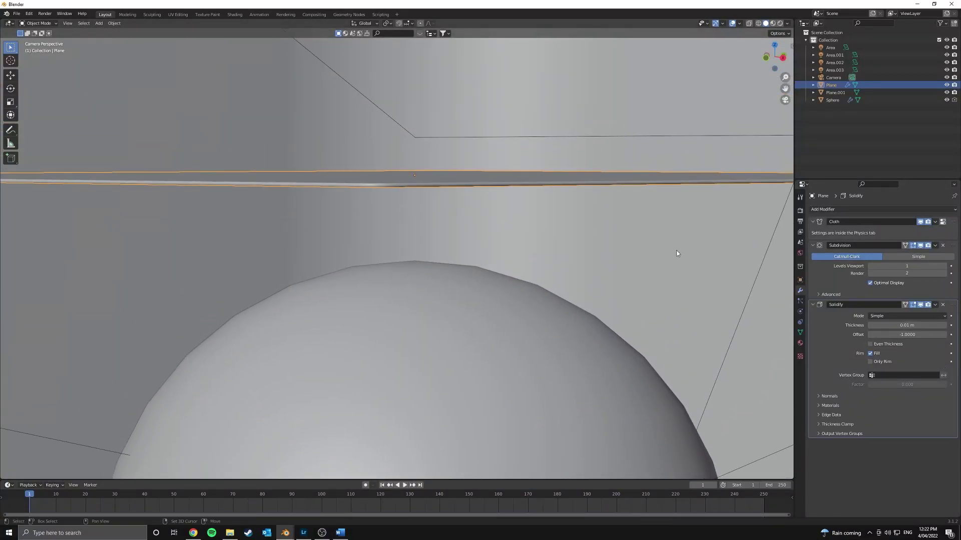
# Step: Increase the foam plane's Solidify thickness to 0.026 m and apply the plane's scale
pyautogui.moveTo(907, 325); pyautogui.dragTo(915, 325)
pyautogui.scroll(-3, 548, 266)
pyautogui.scroll(-1, 548, 266)
pyautogui.hotkey('ctrl', 'a')
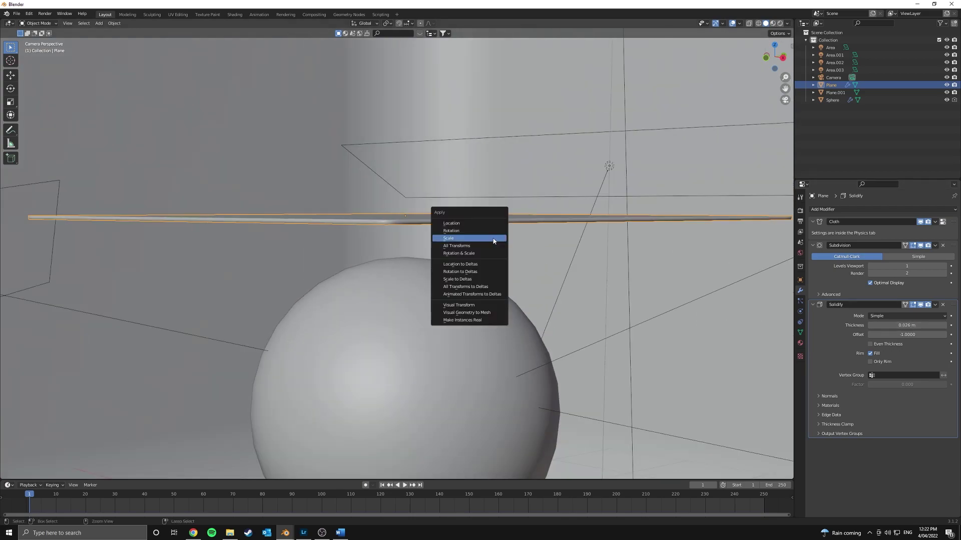
pyautogui.click(491, 238)
# Step: Play the cloth simulation, stop it at frame 47 and show the draped plane through the camera in rendered shading
pyautogui.click(405, 485)
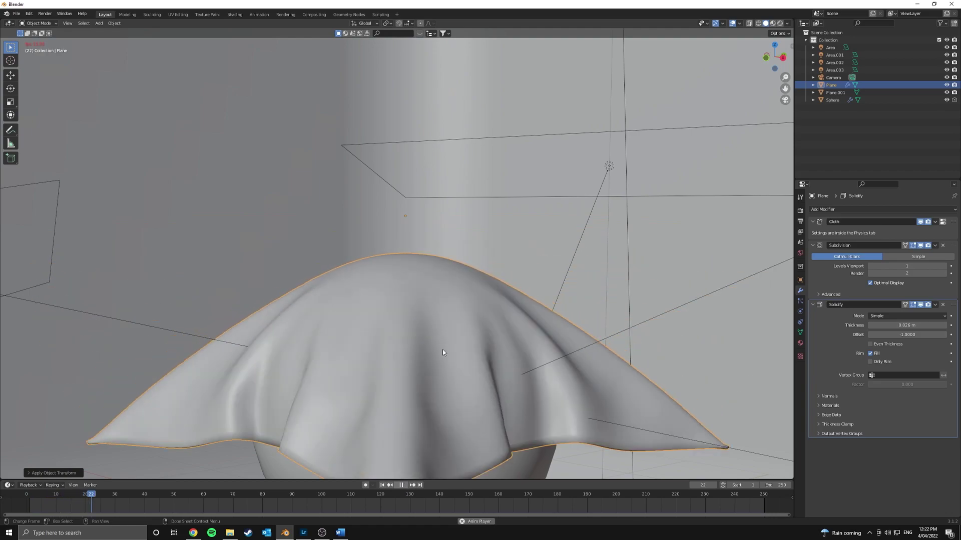
pyautogui.press('KP_0')
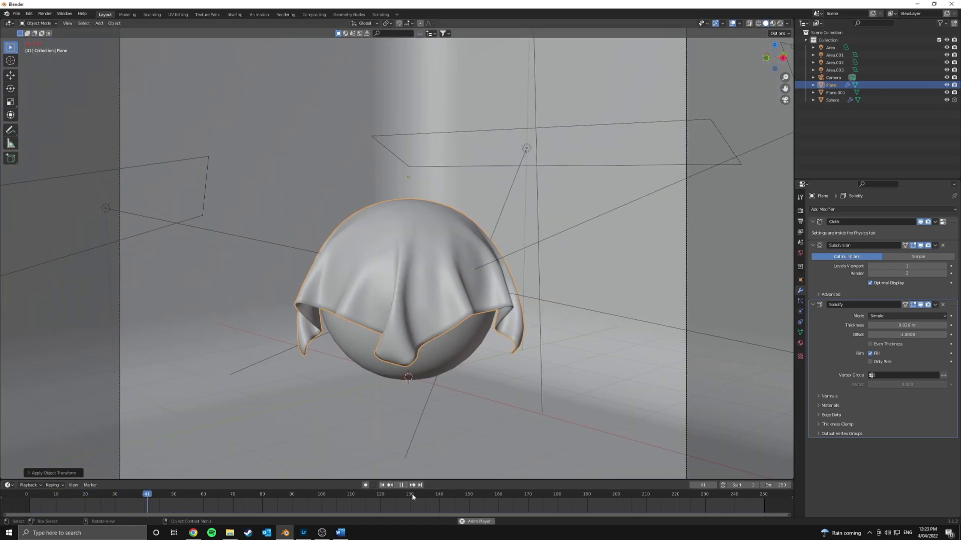
pyautogui.click(402, 486)
pyautogui.press('z')
pyautogui.click(419, 168)
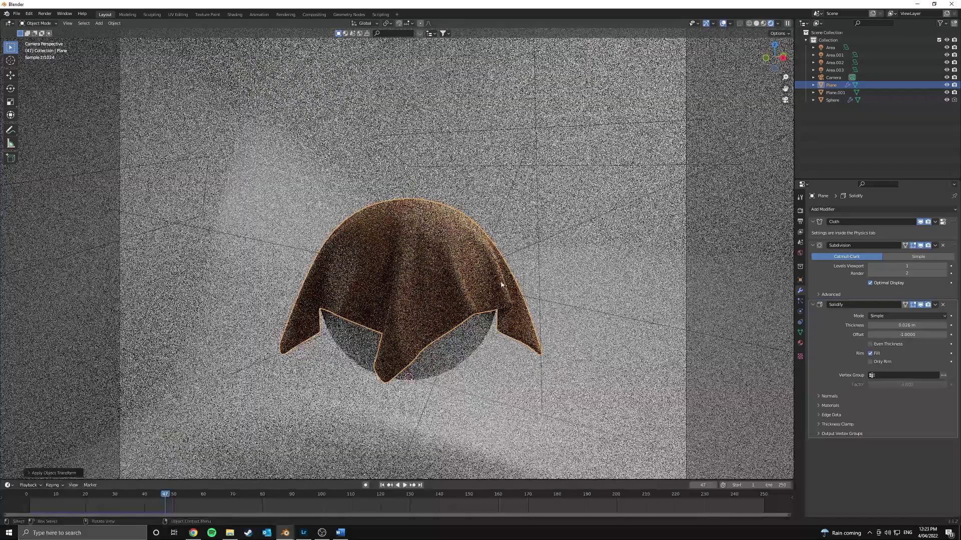
pyautogui.scroll(-3, 499, 246)
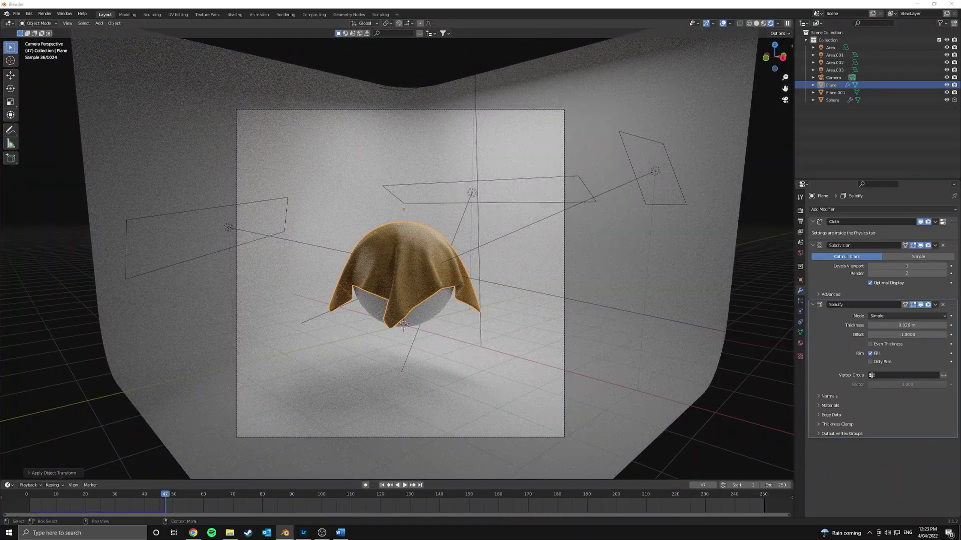
# Step: Raise the power of light Area.001 to about 262 W and increase the power of the Area light as well
pyautogui.click(225, 227)
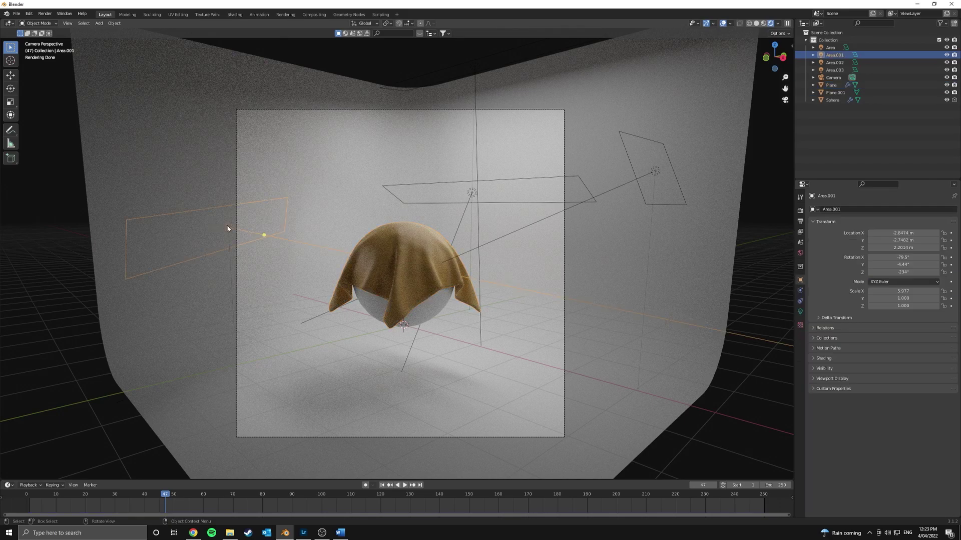
pyautogui.click(800, 311)
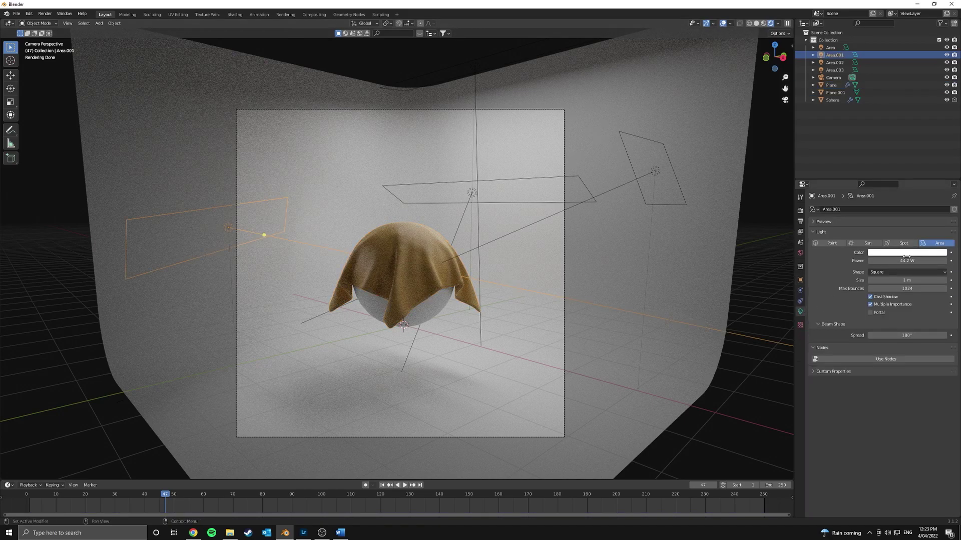
pyautogui.moveTo(906, 260)
pyautogui.mouseDown()
pyautogui.moveTo(941, 261)
pyautogui.moveTo(920, 261)
pyautogui.mouseUp()
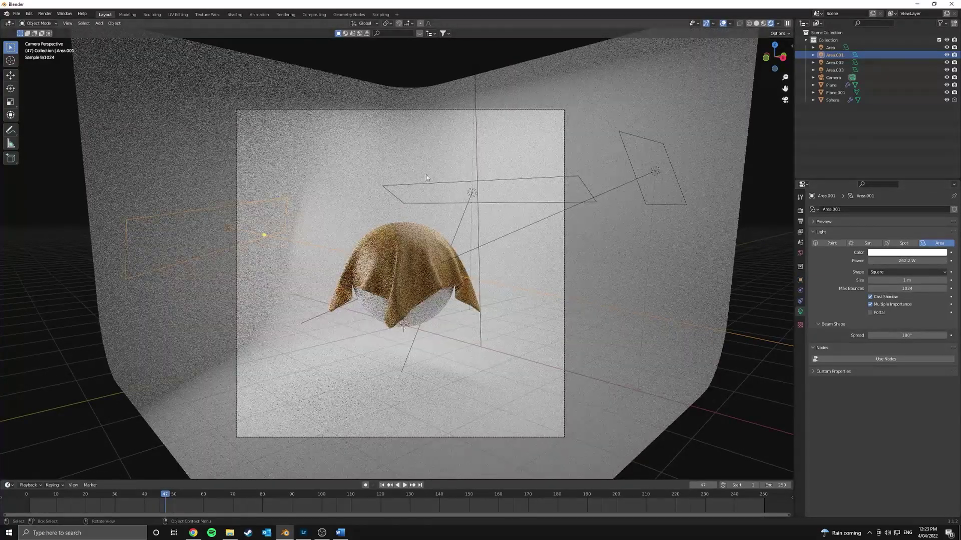
pyautogui.click(472, 192)
pyautogui.click(471, 195)
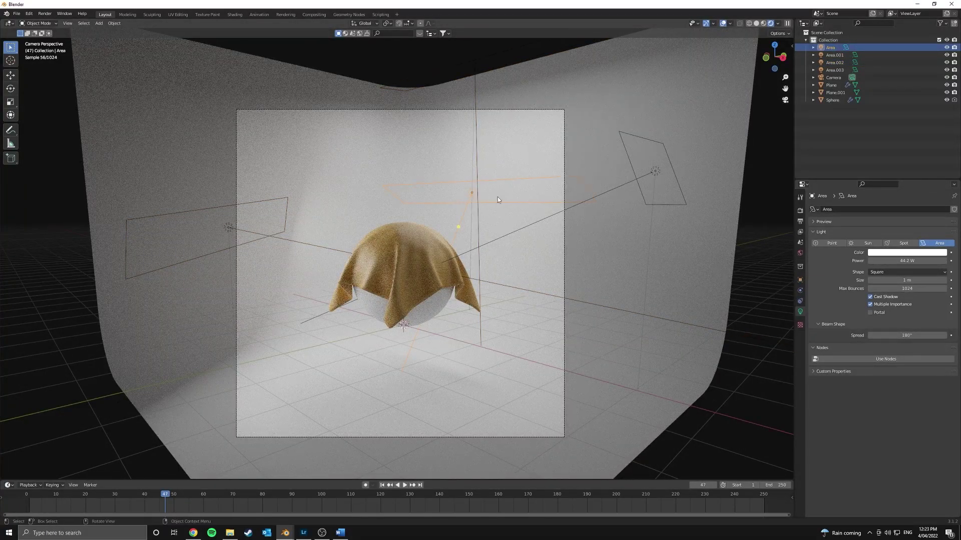
pyautogui.moveTo(907, 261)
pyautogui.mouseDown()
pyautogui.moveTo(896, 261)
pyautogui.moveTo(921, 260)
pyautogui.mouseUp()
# Step: Scale up the Area.003 light and raise its power to 114.7 W
pyautogui.click(655, 168)
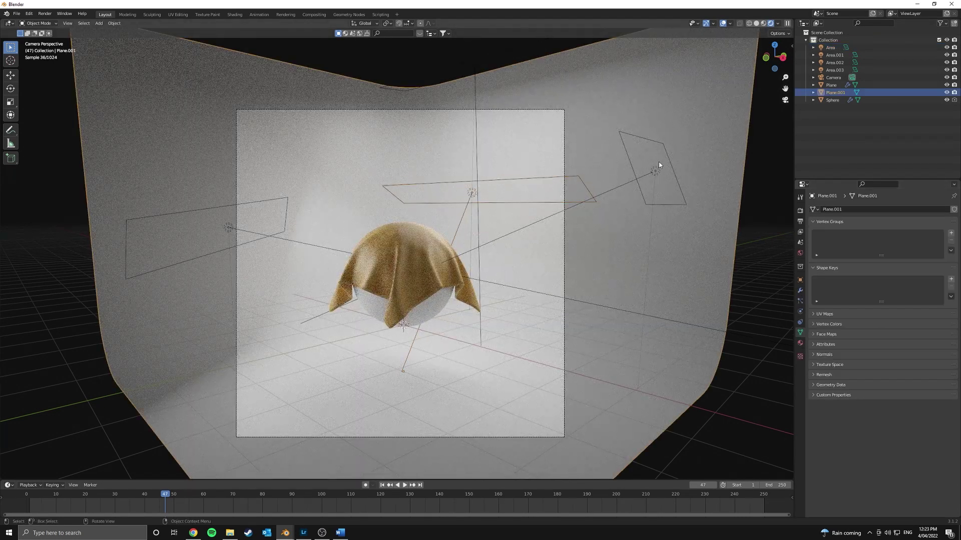
pyautogui.press('s')
pyautogui.click(15, 302)
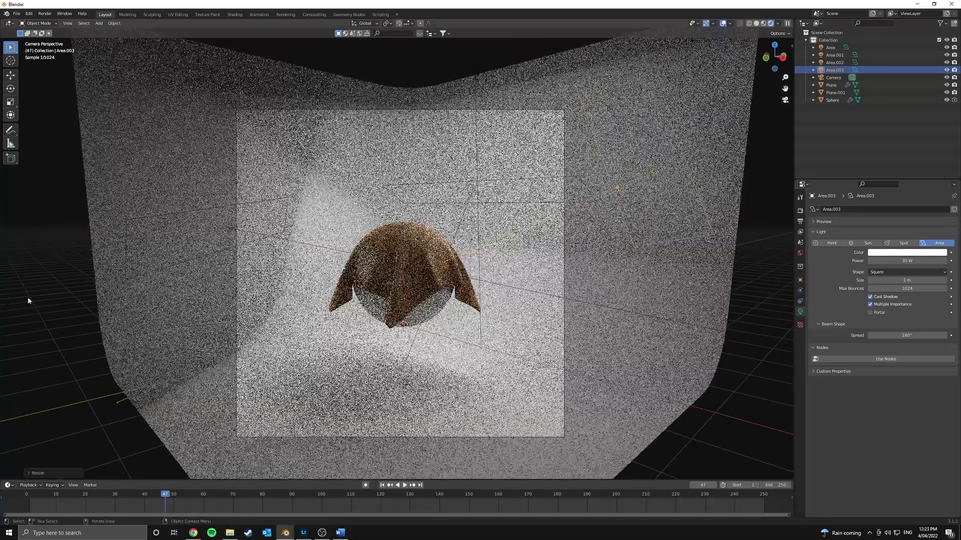
pyautogui.moveTo(906, 260)
pyautogui.mouseDown()
pyautogui.moveTo(952, 261)
pyautogui.moveTo(912, 261)
pyautogui.mouseUp()
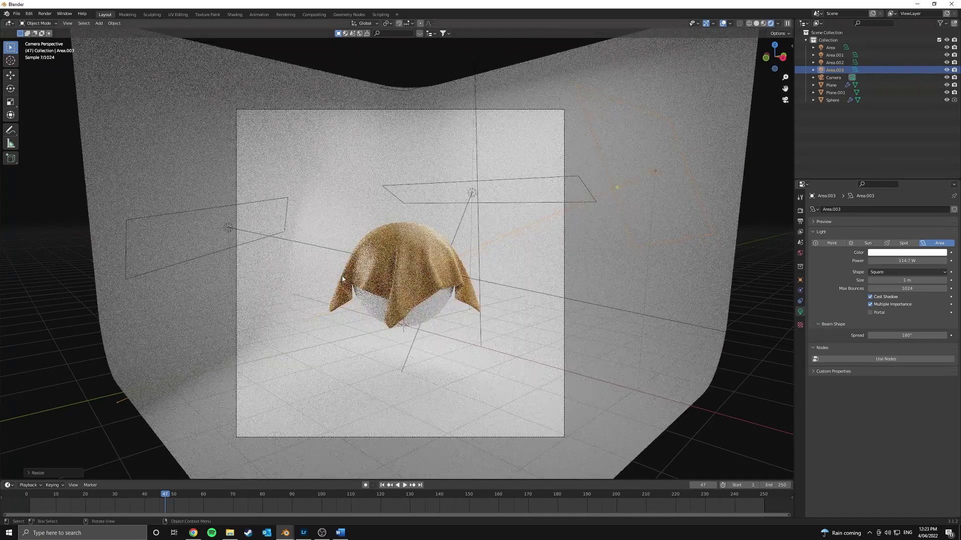
# Step: Hide the sphere under the draped cloth in the viewport
pyautogui.click(421, 306)
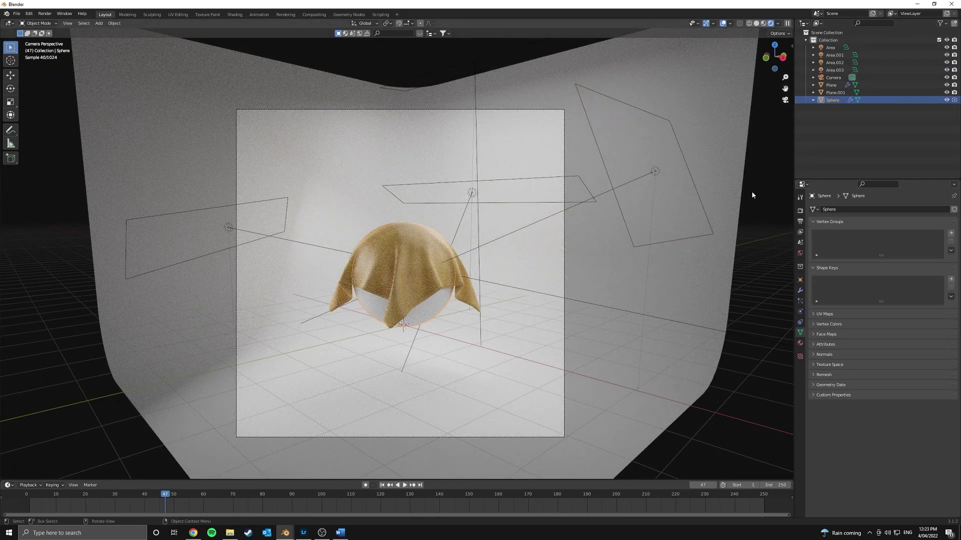
pyautogui.click(951, 100)
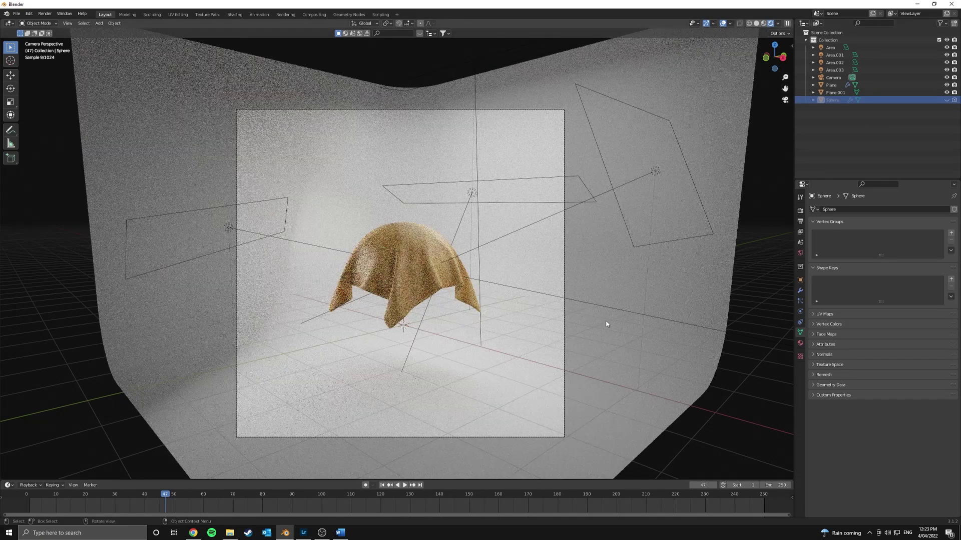
pyautogui.scroll(8, 380, 308)
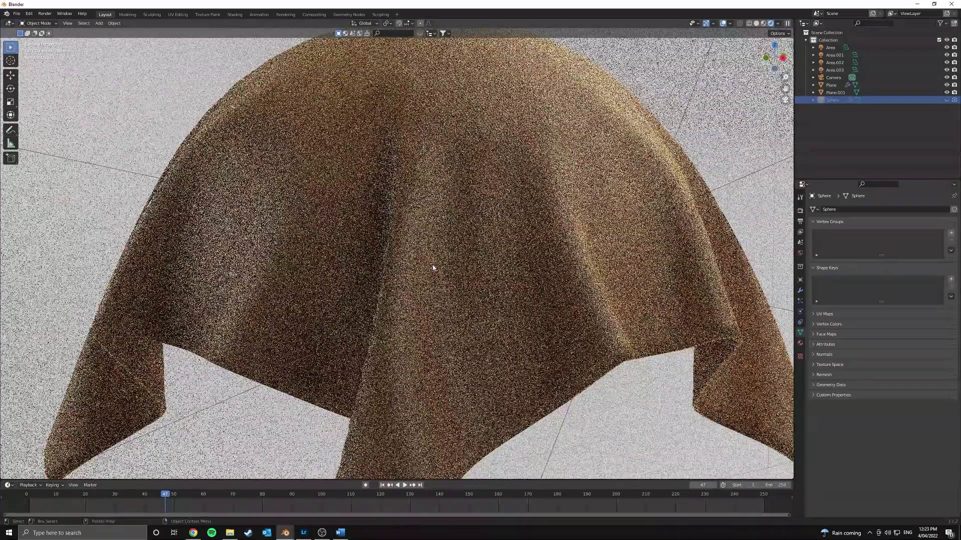
# Step: Examine the cloth's folds up close in solid shading and review the foam plane's modifiers
pyautogui.press('z')
pyautogui.click(671, 242)
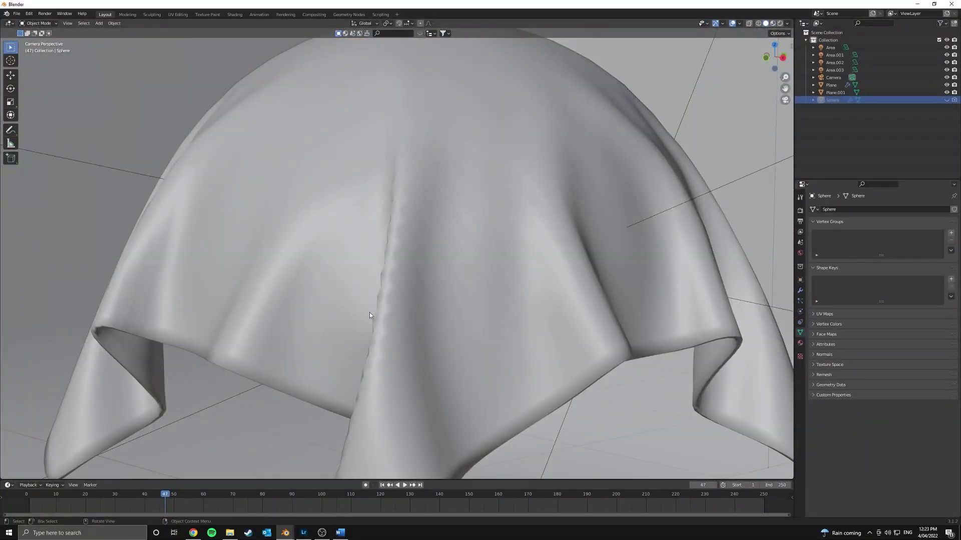
pyautogui.click(800, 291)
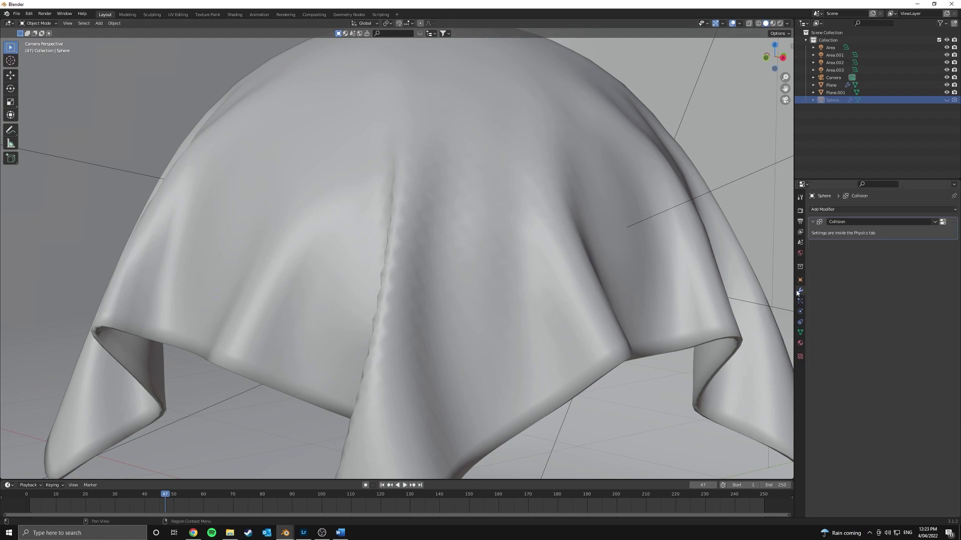
pyautogui.click(546, 288)
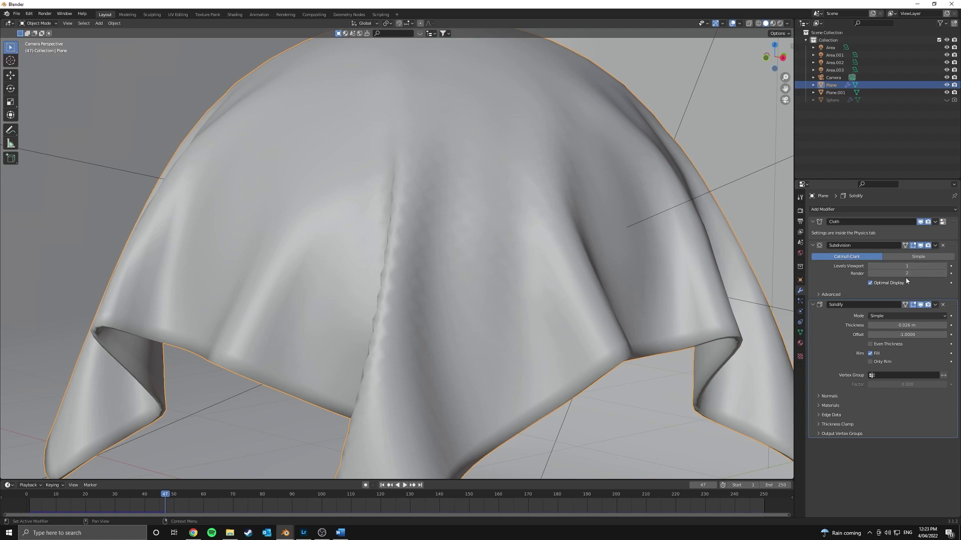
pyautogui.press('z')
pyautogui.click(529, 313)
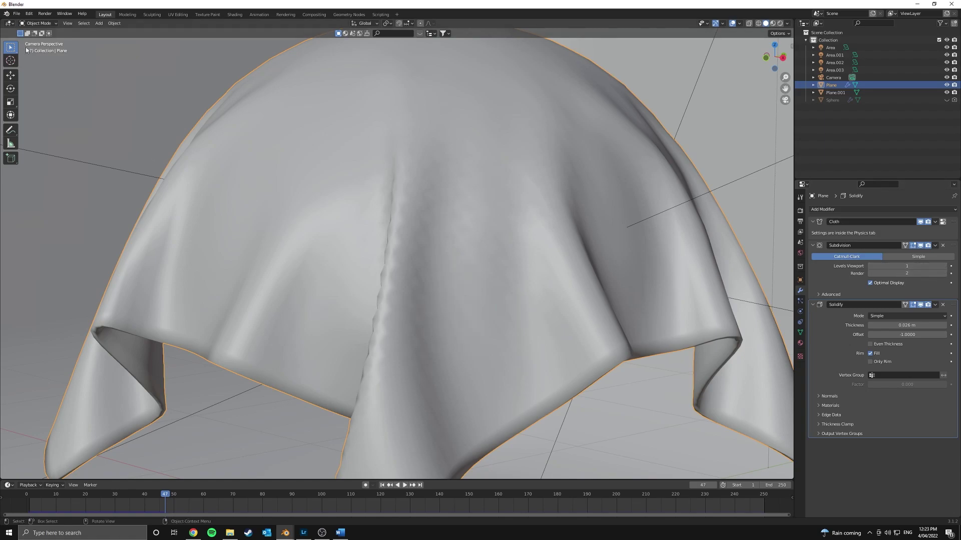
# Step: Render the image at frame 47, inspect the draped foam up close and as a whole, and minimise the render window
pyautogui.click(46, 15)
pyautogui.click(55, 22)
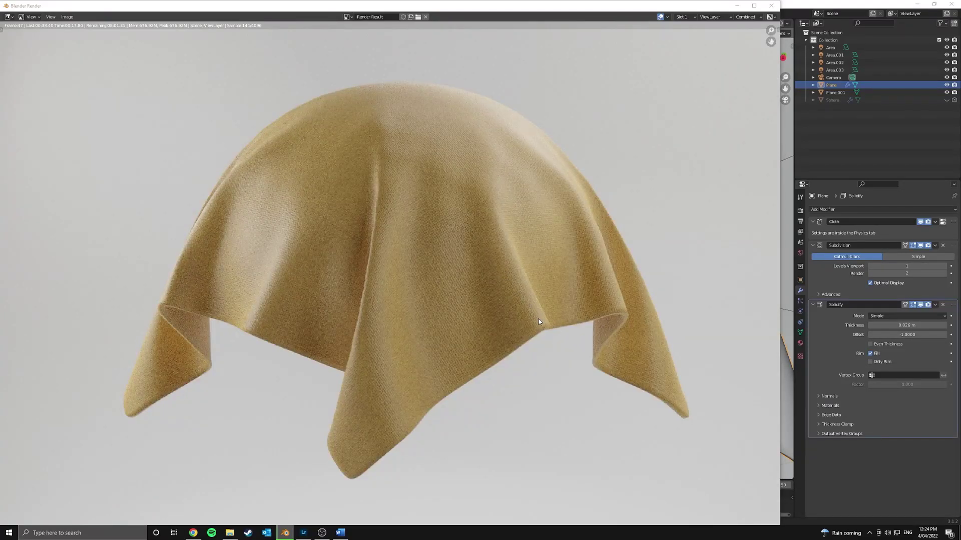
pyautogui.scroll(-3, 486, 299)
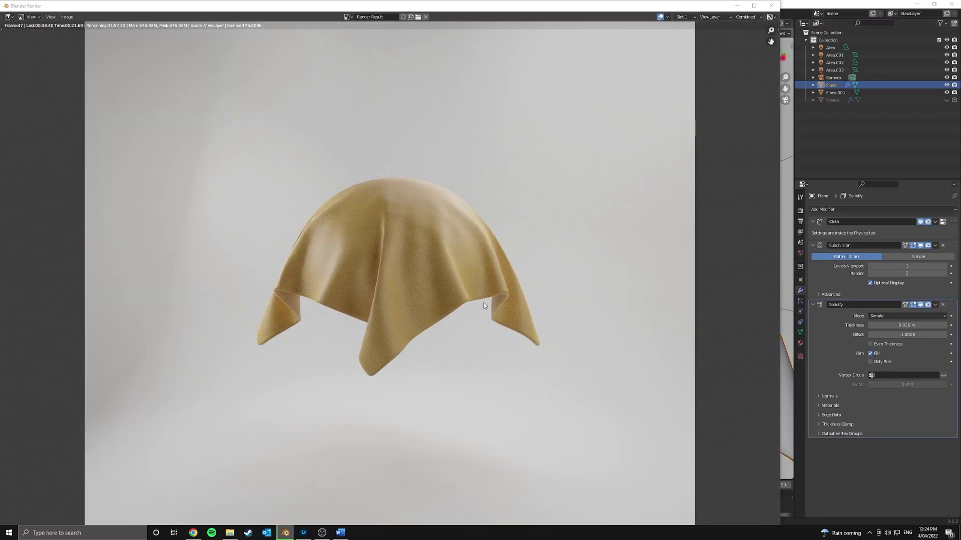
pyautogui.scroll(-1, 489, 264)
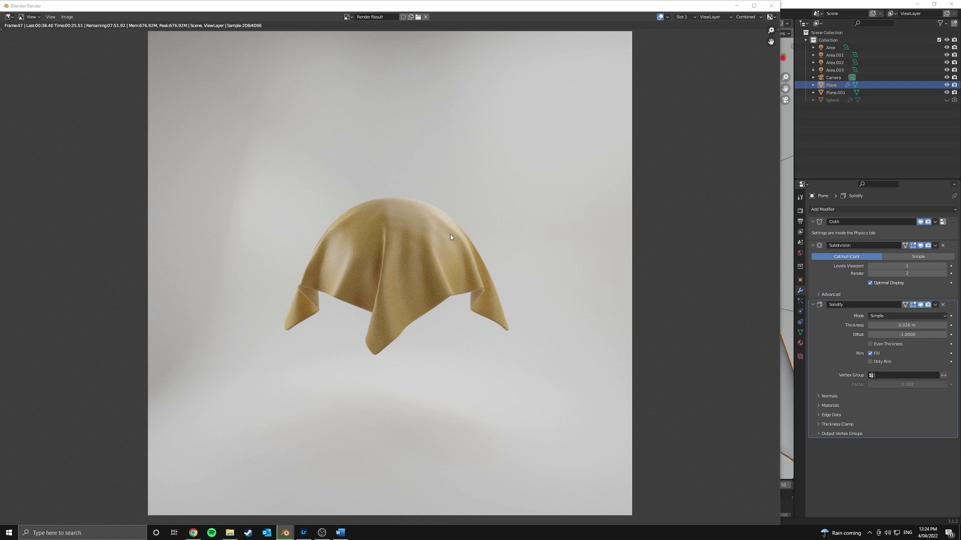
pyautogui.click(737, 5)
# Step: Move the camera closer to the draped cloth along its local Z axis
pyautogui.click(685, 168)
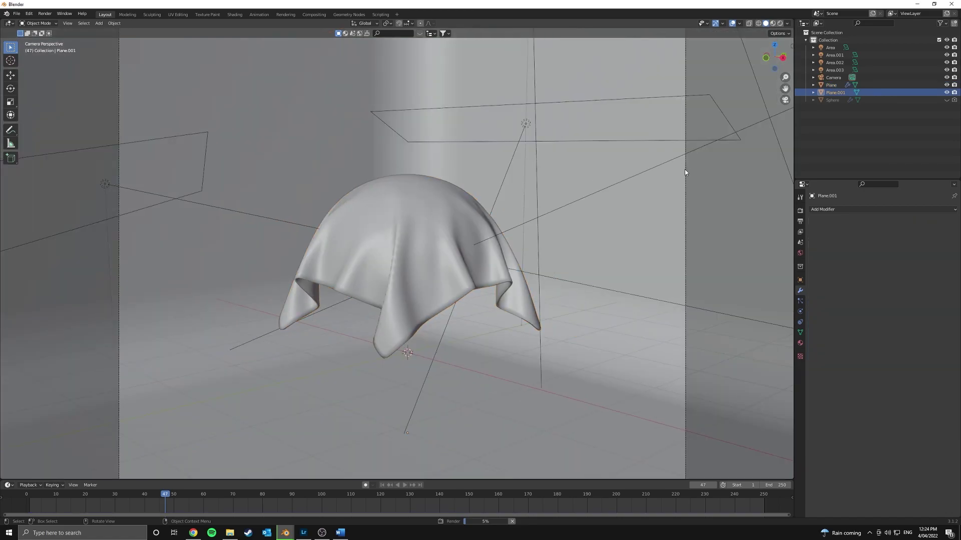
pyautogui.press('g')
pyautogui.press('z')
pyautogui.press('z')
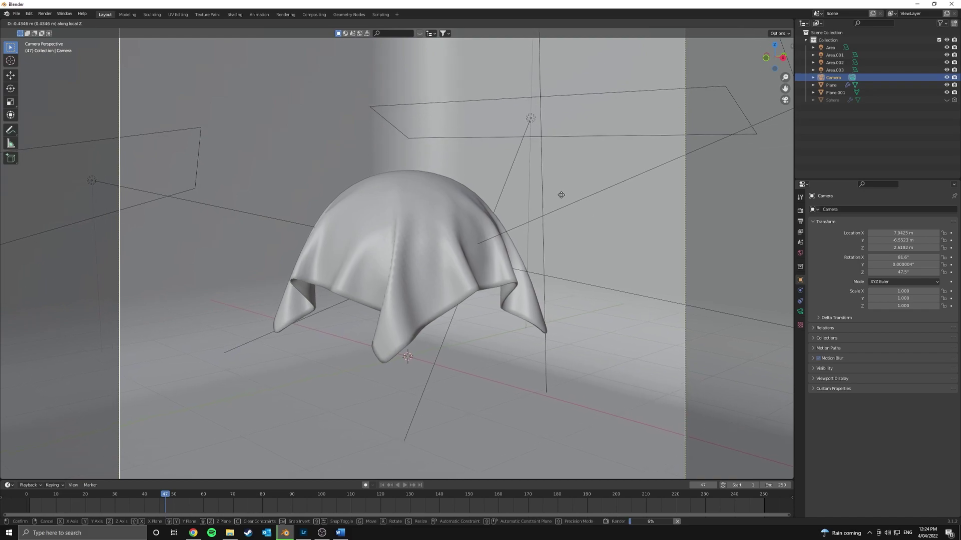
pyautogui.click(538, 171)
# Step: Check the scene from outside and through the camera, select the foam plane and bring back the render window
pyautogui.scroll(-5, 501, 246)
pyautogui.moveTo(443, 267); pyautogui.dragTo(472, 232, button='middle')
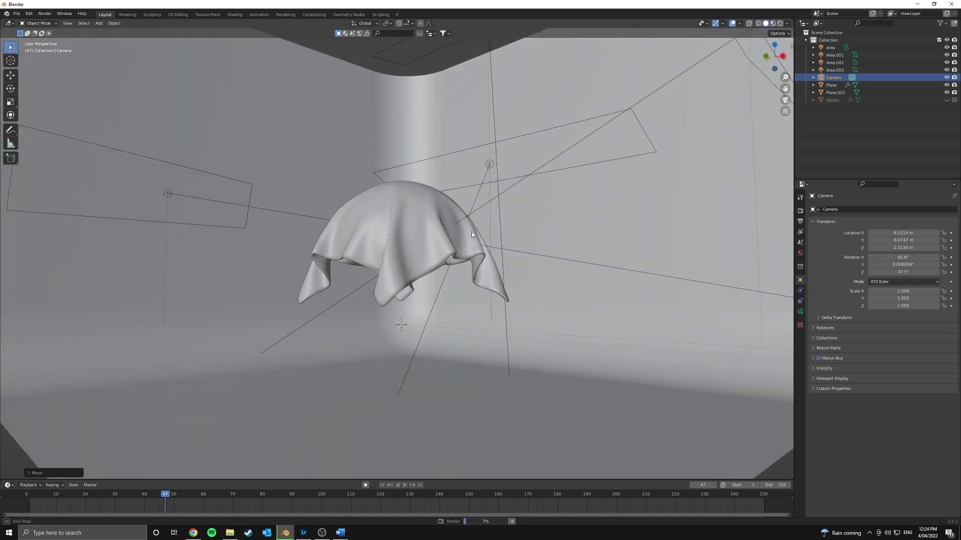
pyautogui.press('KP_0')
pyautogui.click(431, 280)
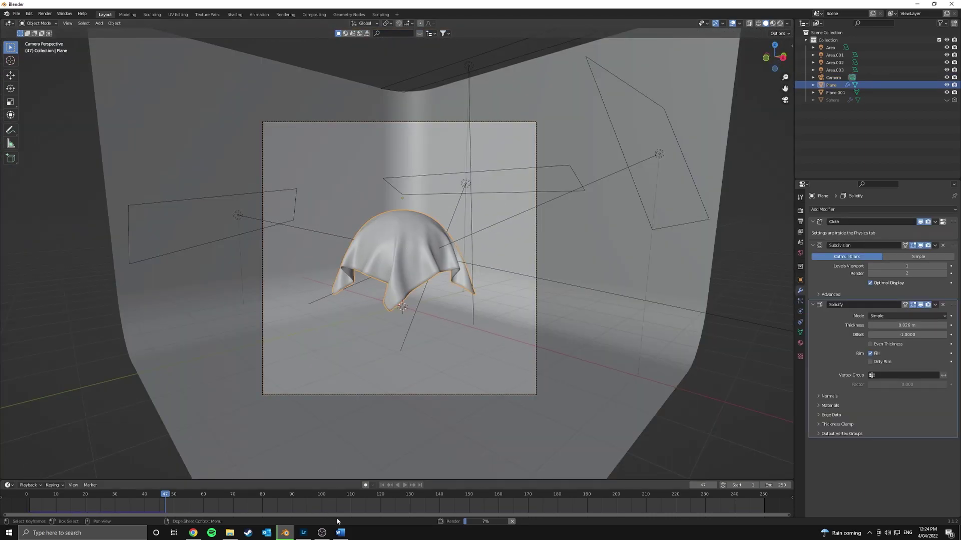
pyautogui.click(287, 520)
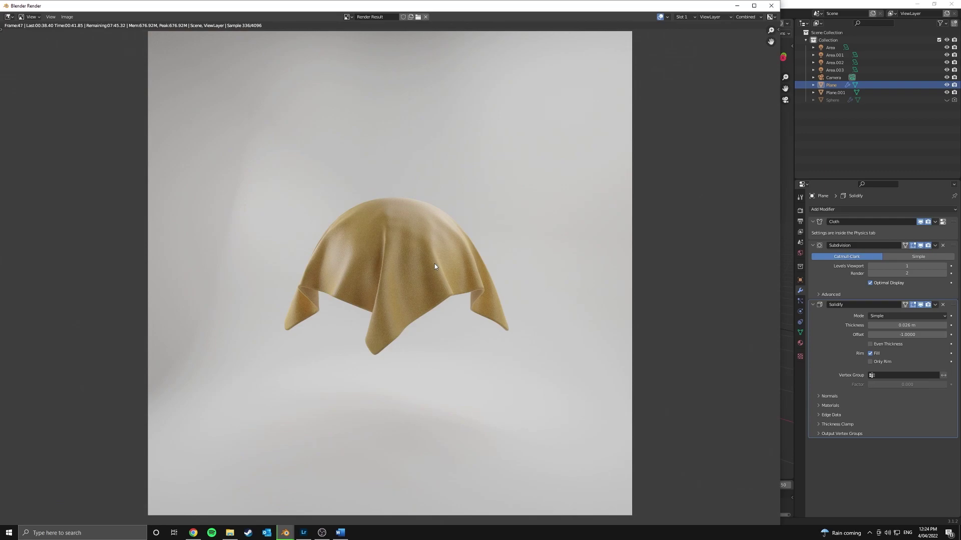
# Step: Set the Cycles render Max Samples to 500
pyautogui.click(800, 210)
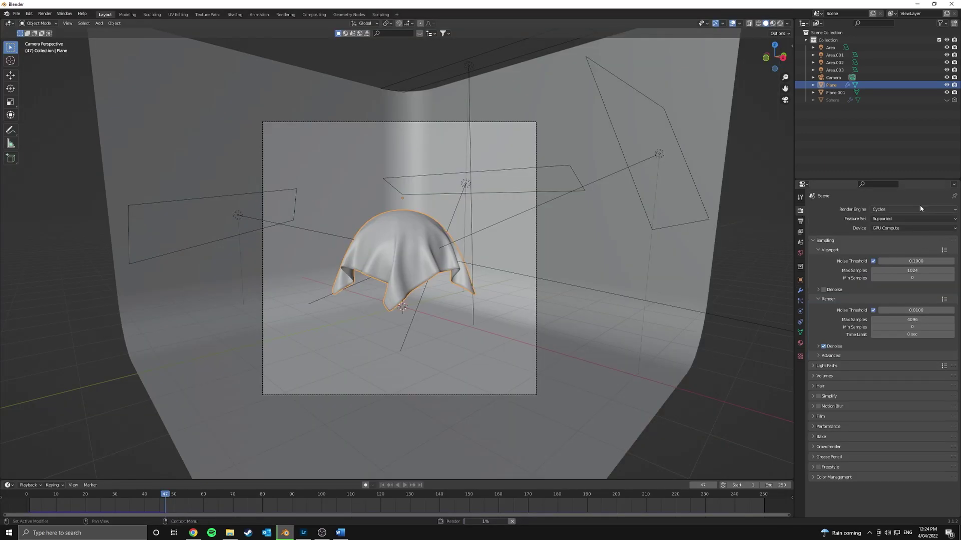
pyautogui.click(922, 320)
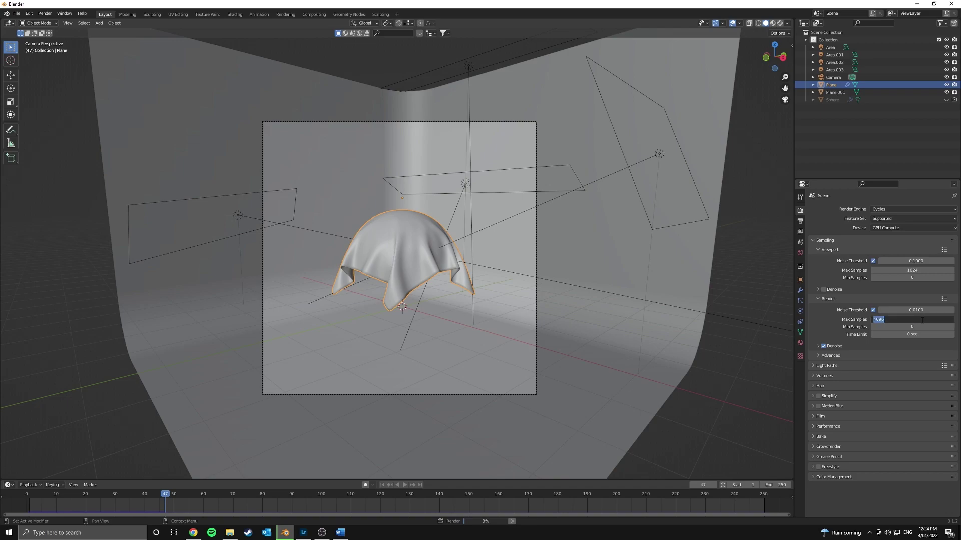
pyautogui.hotkey('alt', 'Tab')
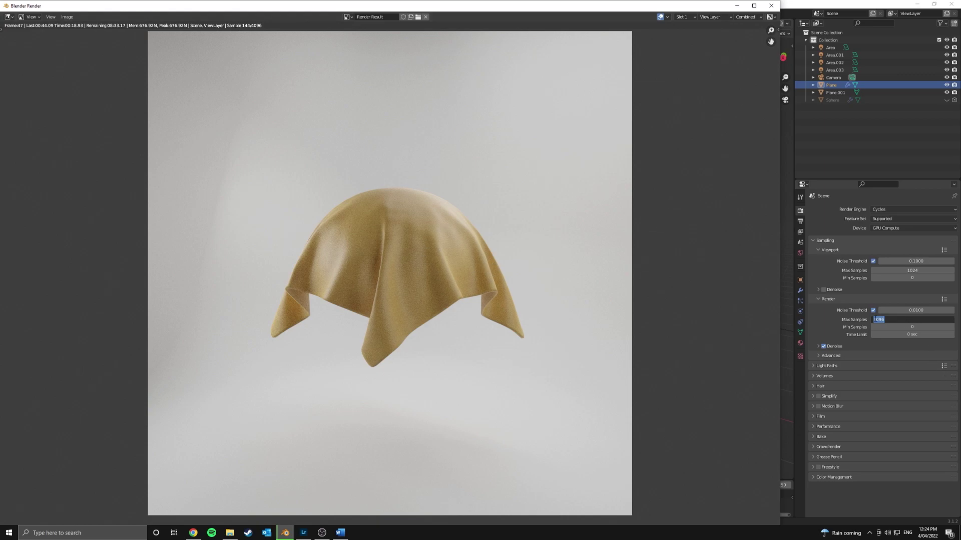
pyautogui.hotkey('alt', 'Tab')
pyautogui.write('1')
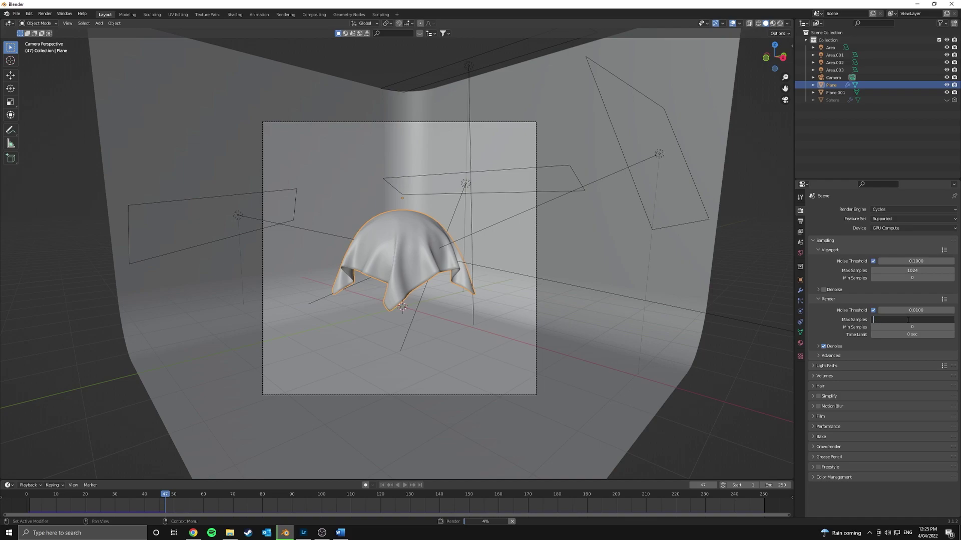
pyautogui.press('Return')
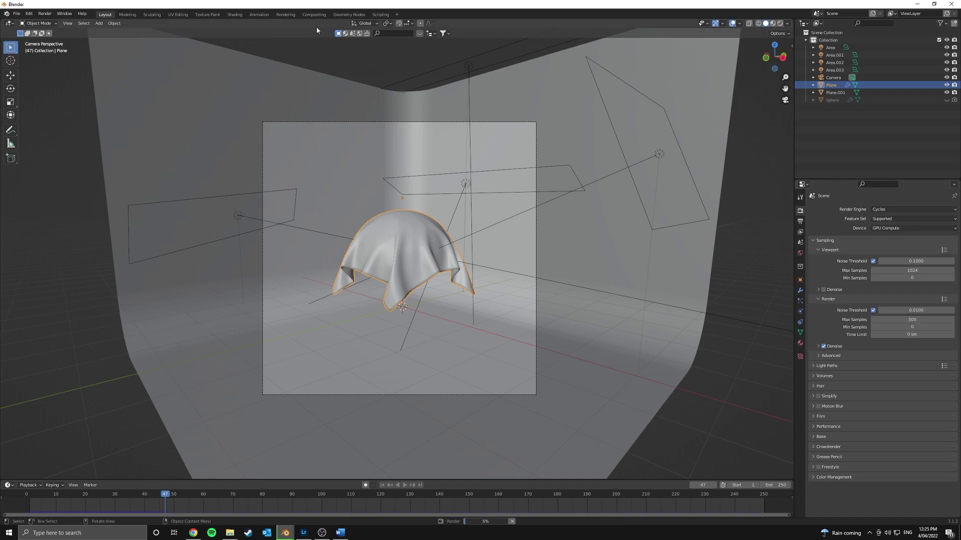
# Step: Enable nodes in the Compositing workspace and search the nodes for Denoise
pyautogui.click(313, 14)
pyautogui.click(82, 23)
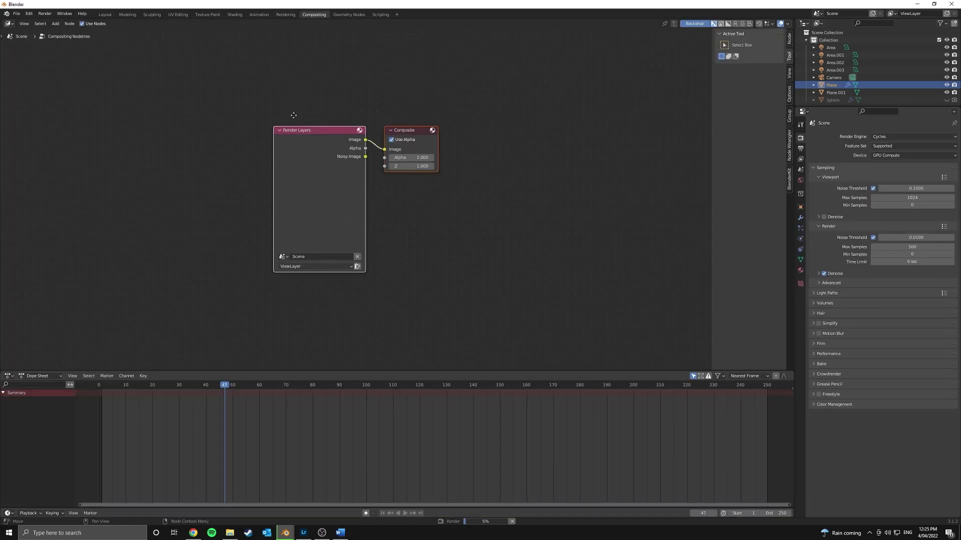
pyautogui.hotkey('shift', 'a')
pyautogui.write('denoi')
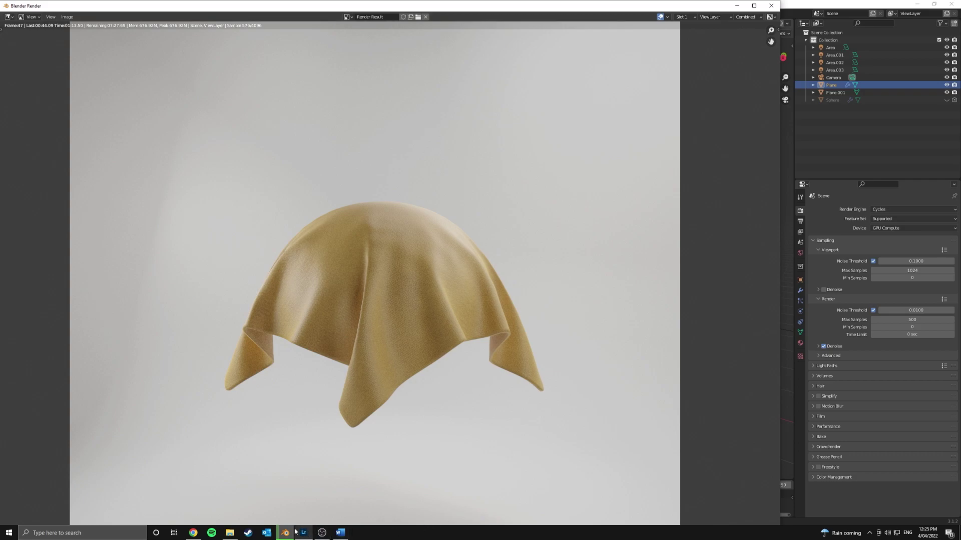
# Step: Examine the foam's surface texture up close in the running render
pyautogui.scroll(5, 395, 319)
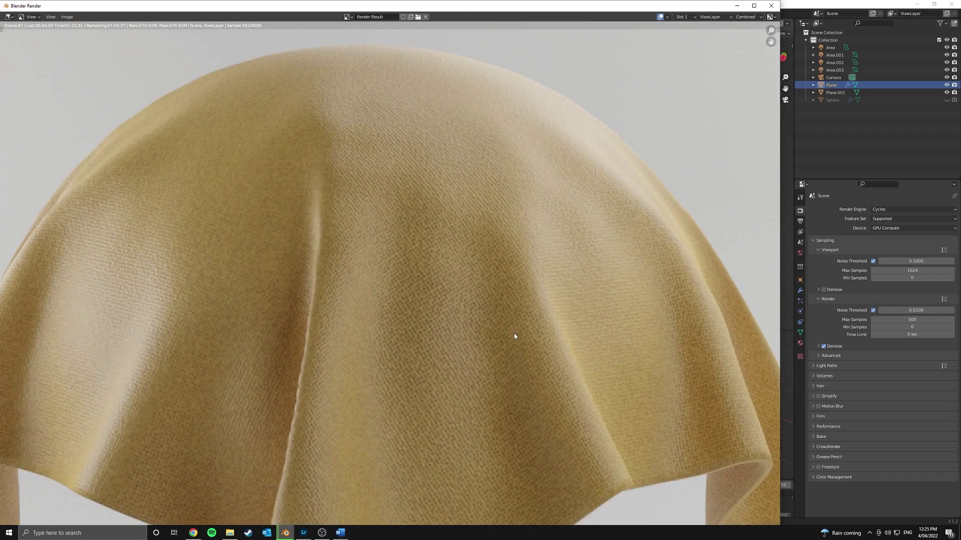